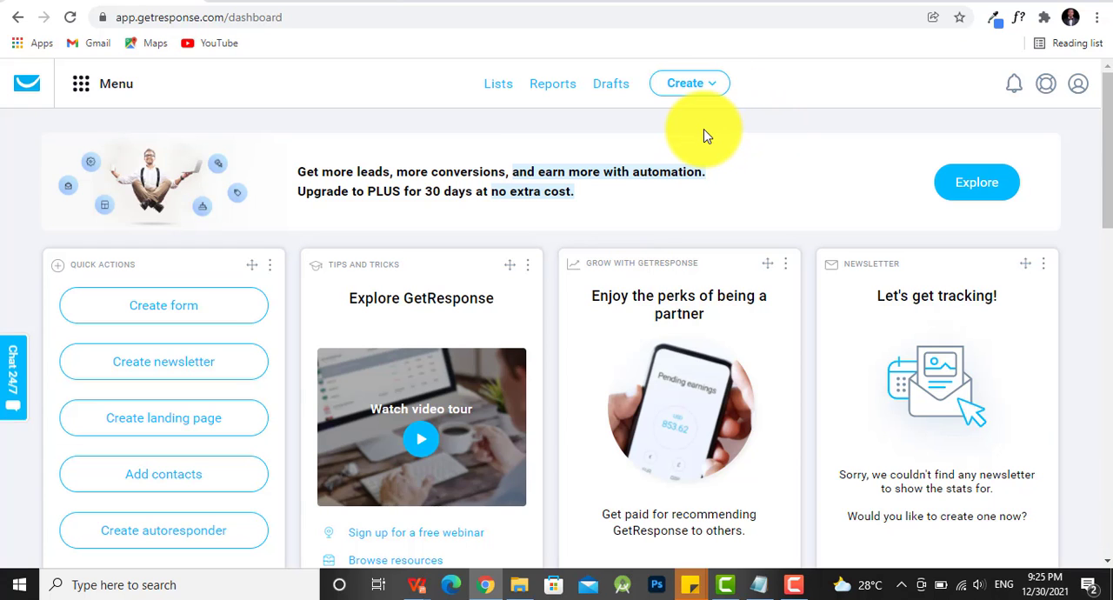
- Look over the dashboard widgets, and open the support chat window and close it again
{"action": "scroll", "coordinate": [565, 200], "scroll_direction": "down", "scroll_amount": 1}
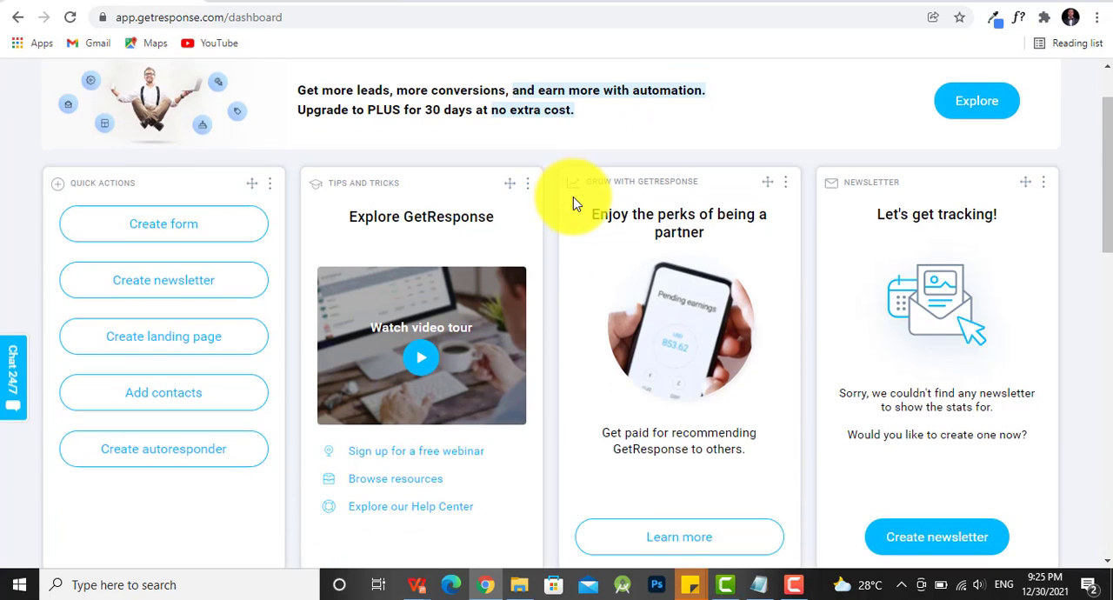
{"action": "scroll", "coordinate": [572, 200], "scroll_direction": "down", "scroll_amount": 7}
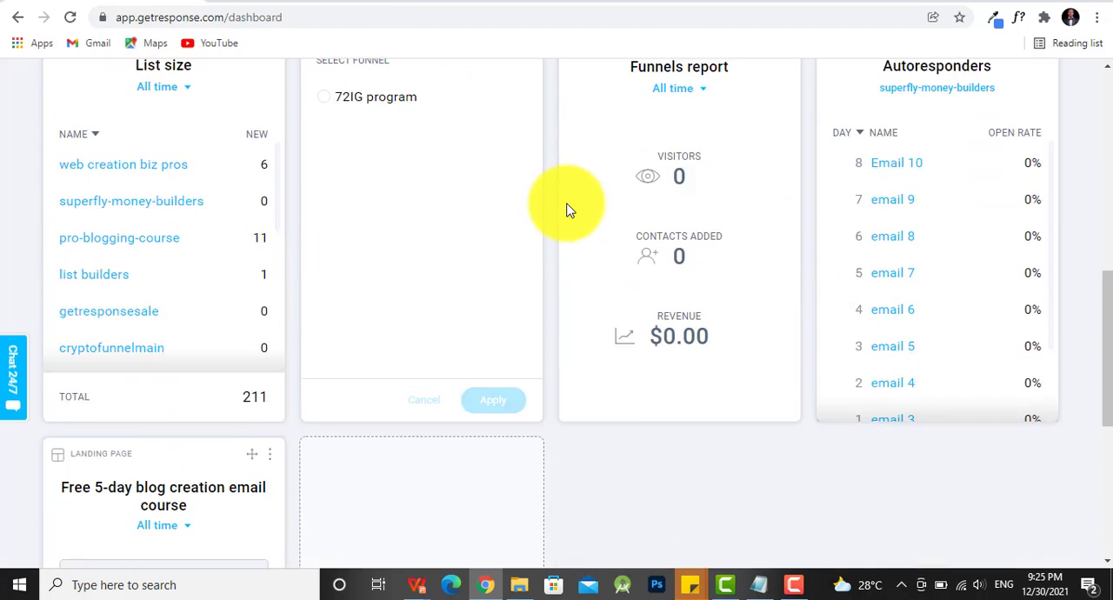
{"action": "scroll", "coordinate": [565, 210], "scroll_direction": "down", "scroll_amount": 5}
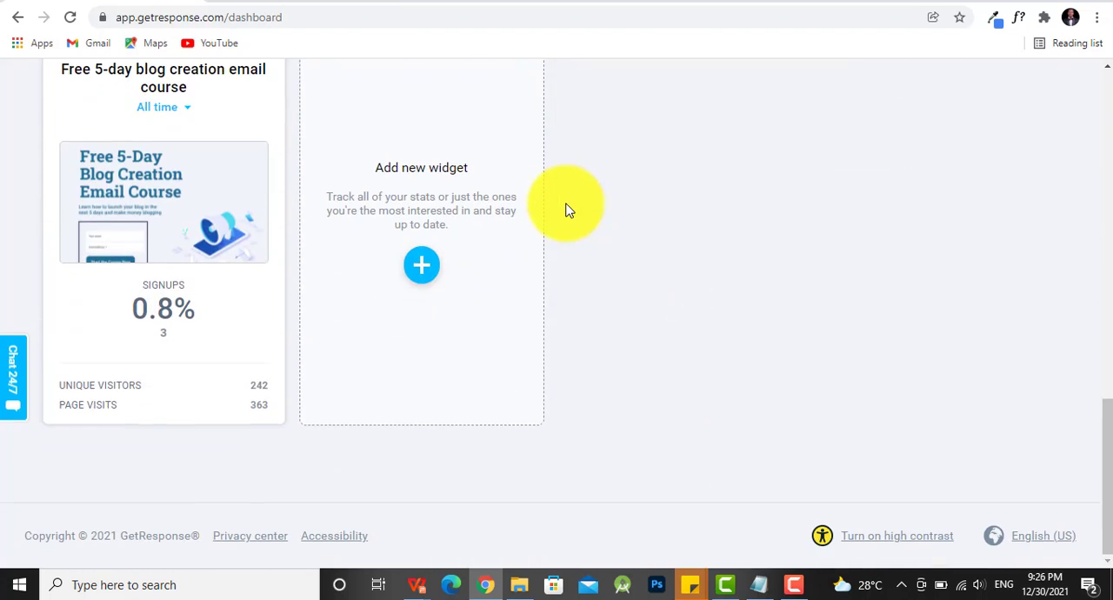
{"action": "scroll", "coordinate": [566, 210], "scroll_direction": "up", "scroll_amount": 12}
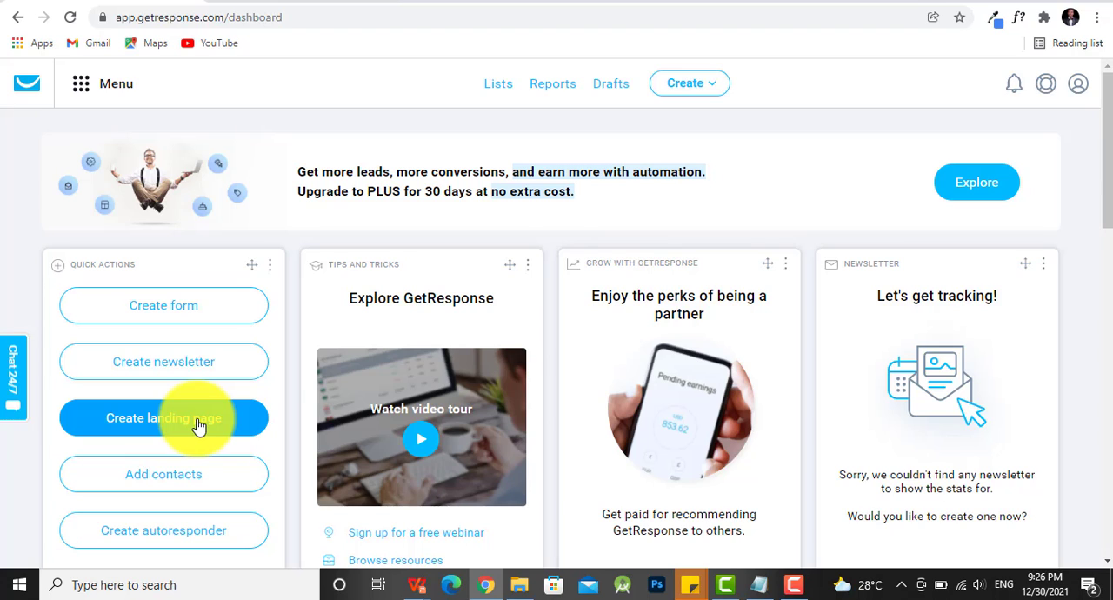
{"action": "left_click", "coordinate": [16, 381]}
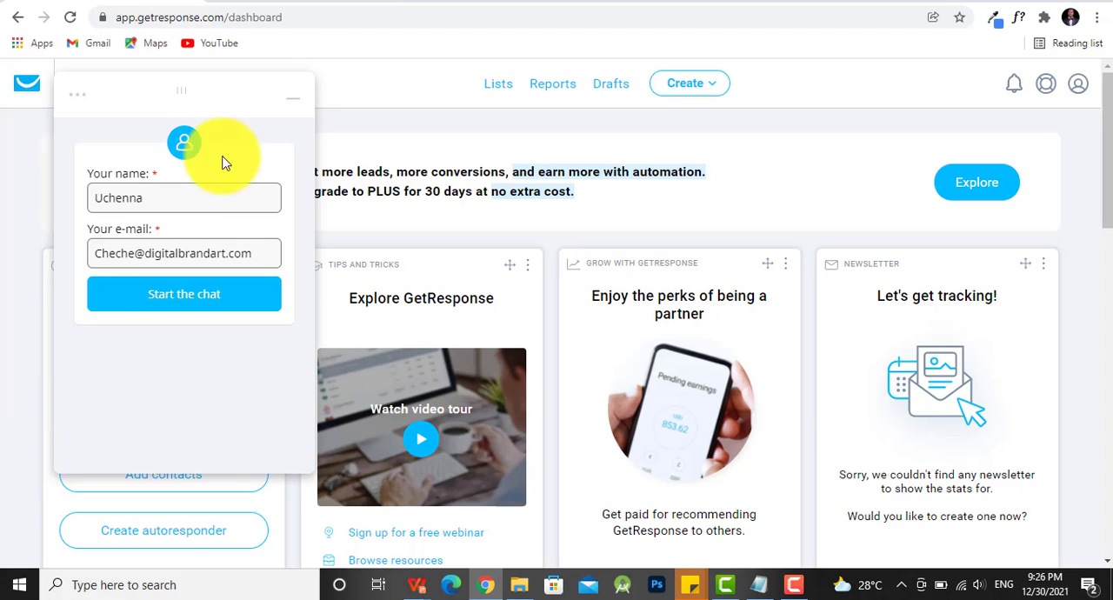
{"action": "left_click", "coordinate": [296, 104]}
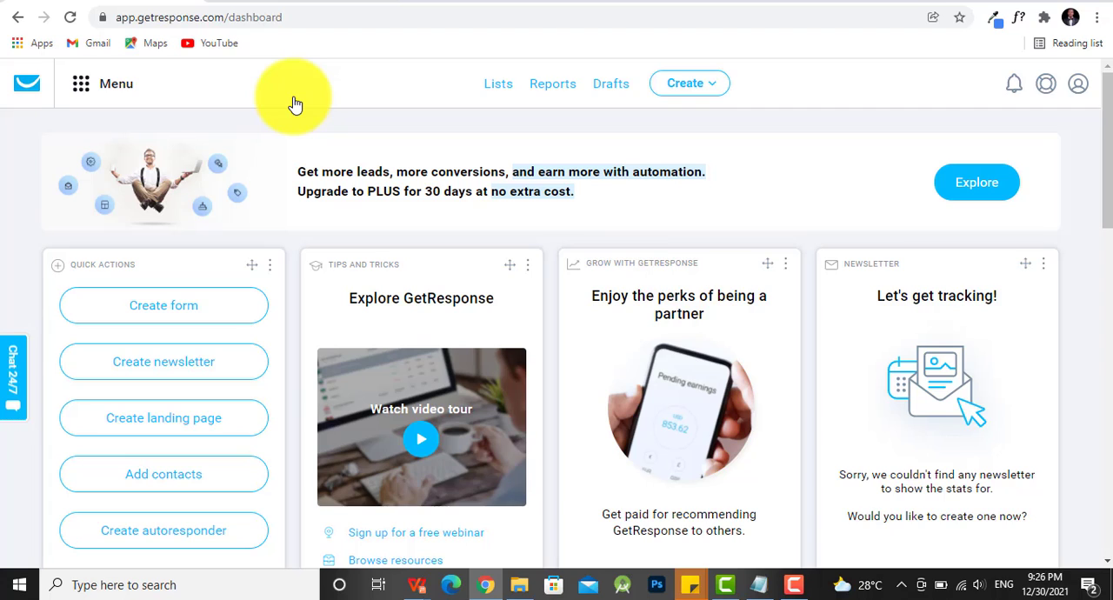
- Start creating a new landing page
{"action": "left_click", "coordinate": [713, 87]}
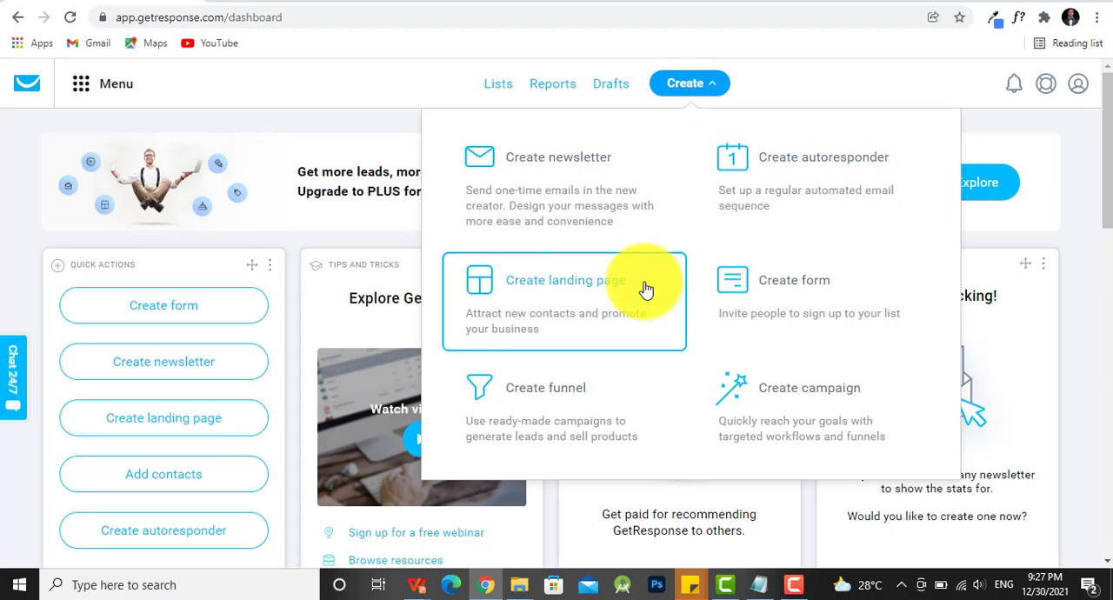
{"action": "left_click", "coordinate": [552, 303]}
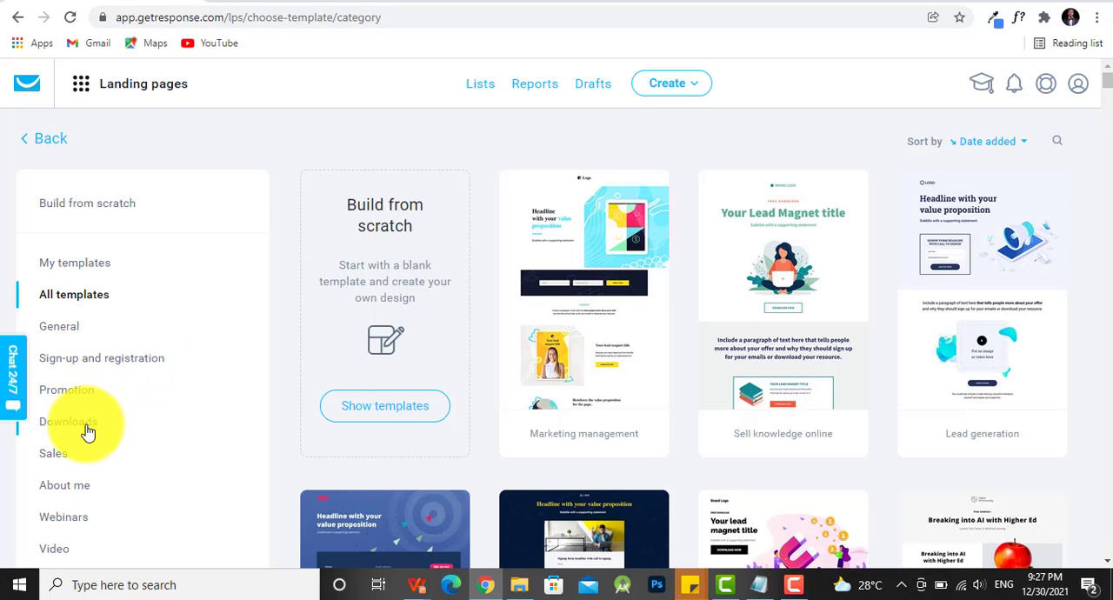
- Browse the landing page template gallery, examining the categories and the available designs down to the New Robotics template
{"action": "scroll", "coordinate": [85, 454], "scroll_direction": "down", "scroll_amount": 1}
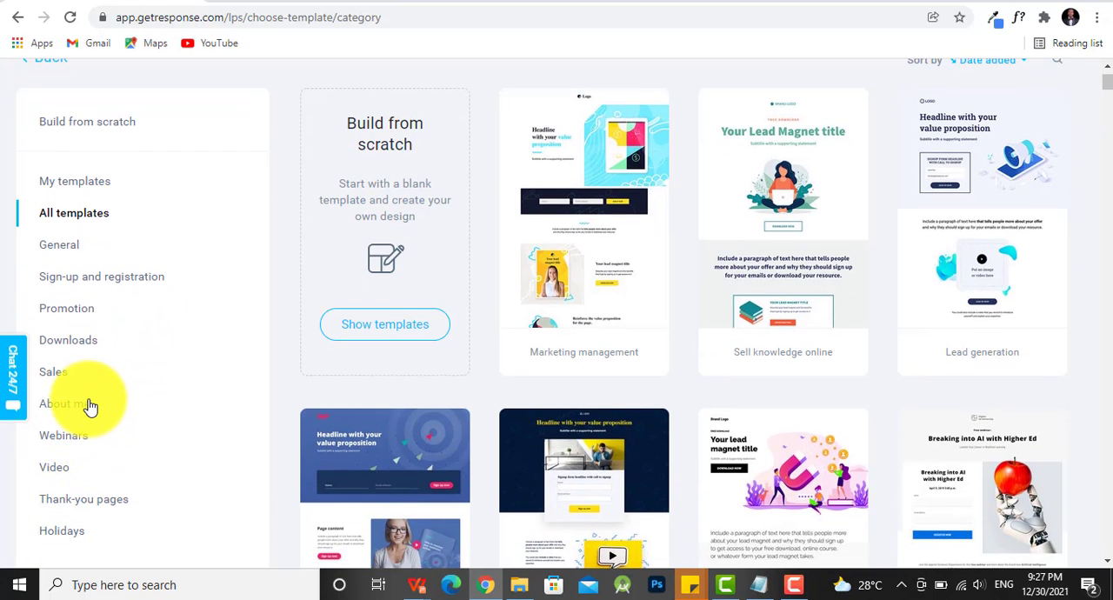
{"action": "scroll", "coordinate": [90, 439], "scroll_direction": "down", "scroll_amount": 2}
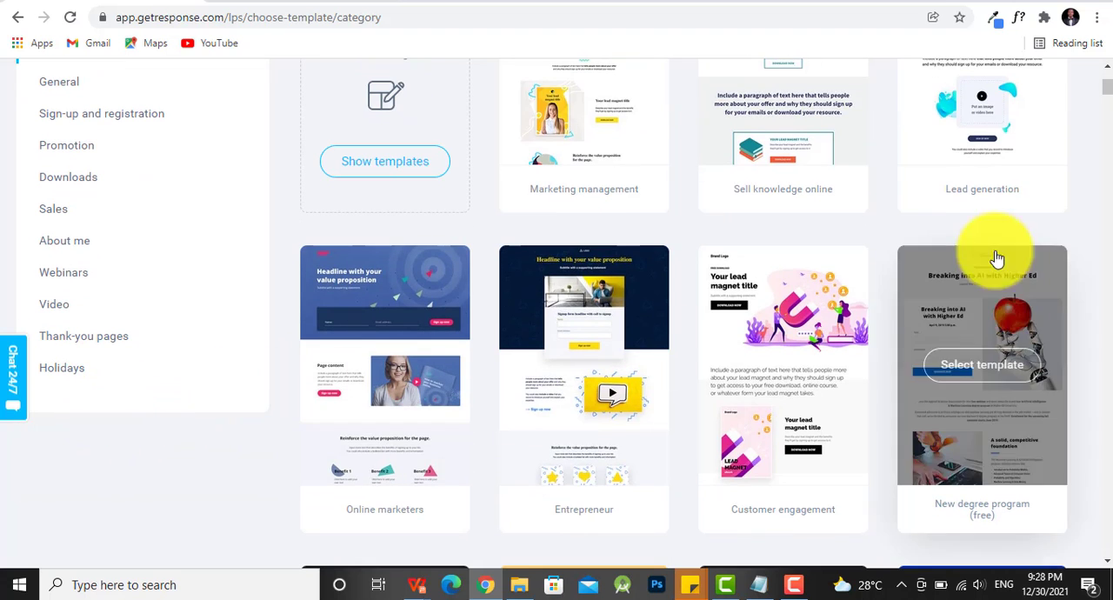
{"action": "scroll", "coordinate": [774, 236], "scroll_direction": "down", "scroll_amount": 2}
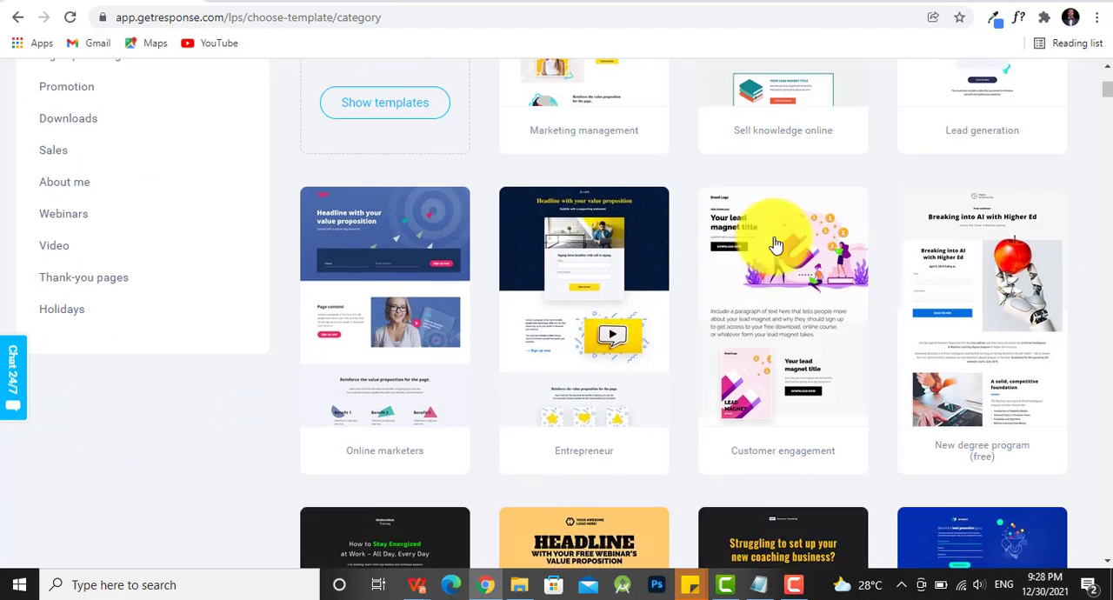
{"action": "scroll", "coordinate": [779, 244], "scroll_direction": "down", "scroll_amount": 3}
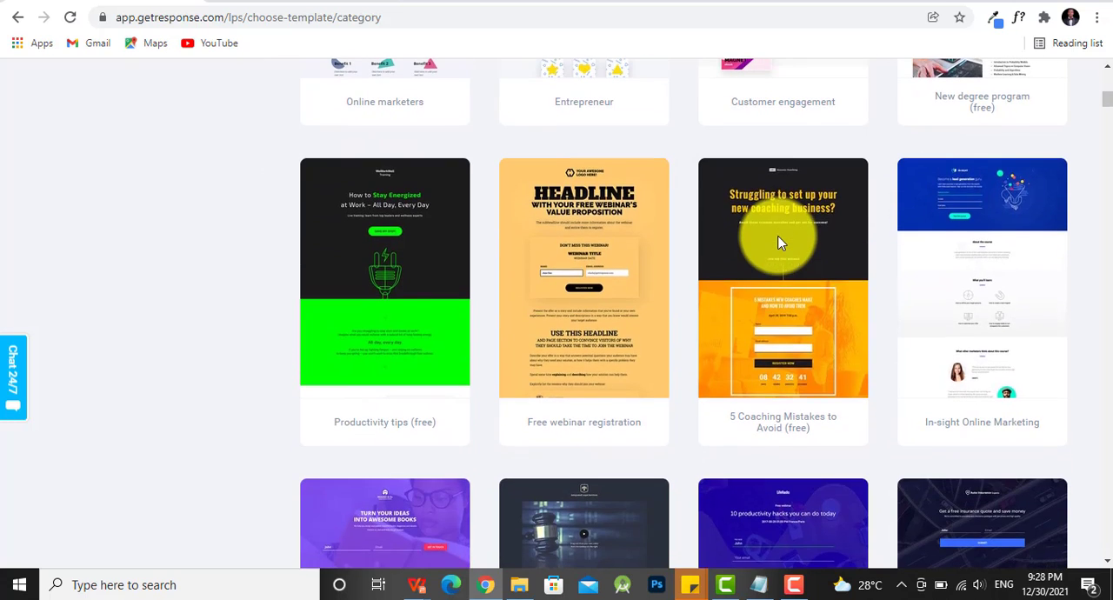
{"action": "scroll", "coordinate": [780, 243], "scroll_direction": "down", "scroll_amount": 2}
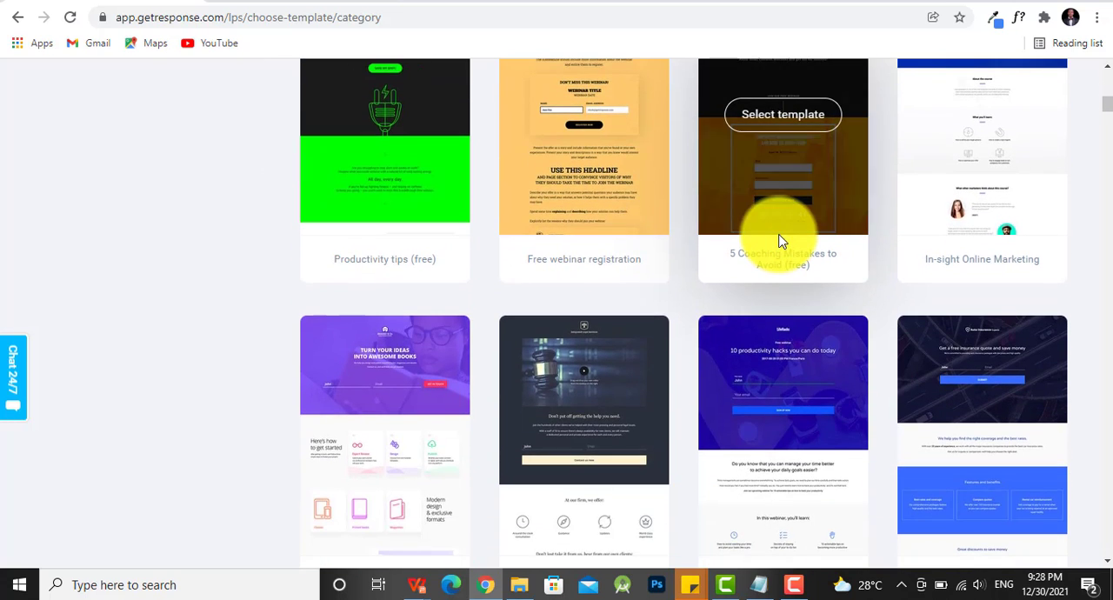
{"action": "scroll", "coordinate": [780, 243], "scroll_direction": "down", "scroll_amount": 2}
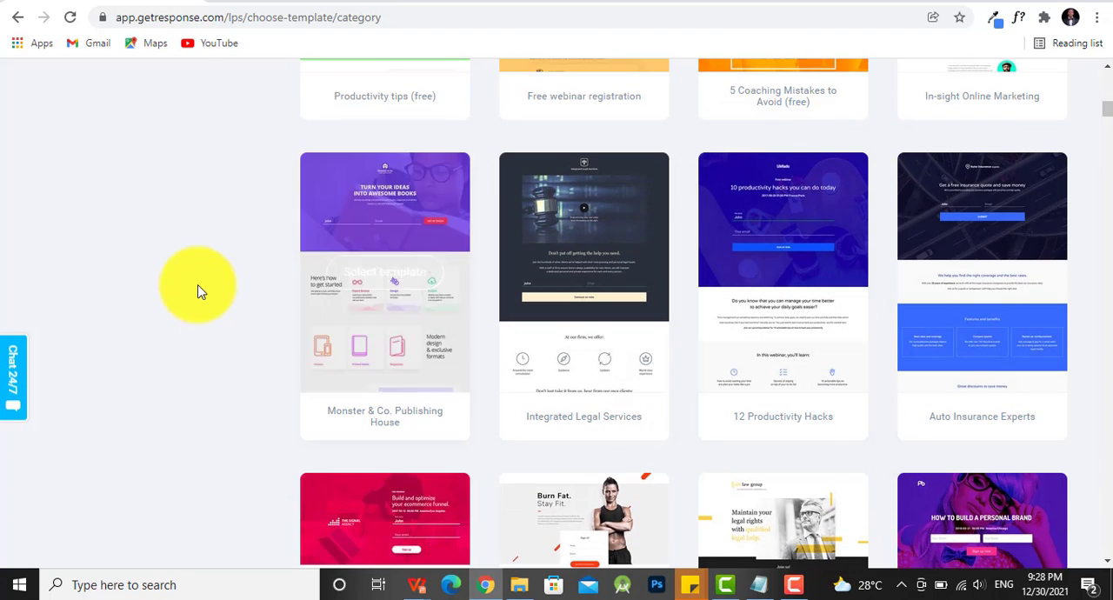
{"action": "scroll", "coordinate": [261, 287], "scroll_direction": "down", "scroll_amount": 2}
{"action": "scroll", "coordinate": [263, 288], "scroll_direction": "down", "scroll_amount": 1}
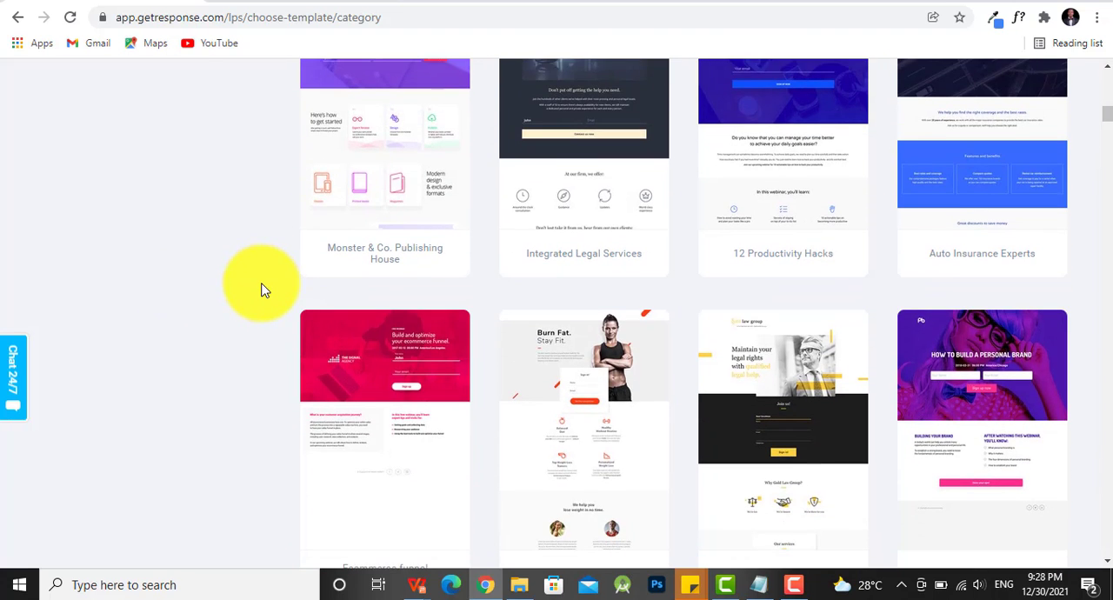
{"action": "scroll", "coordinate": [263, 290], "scroll_direction": "down", "scroll_amount": 1}
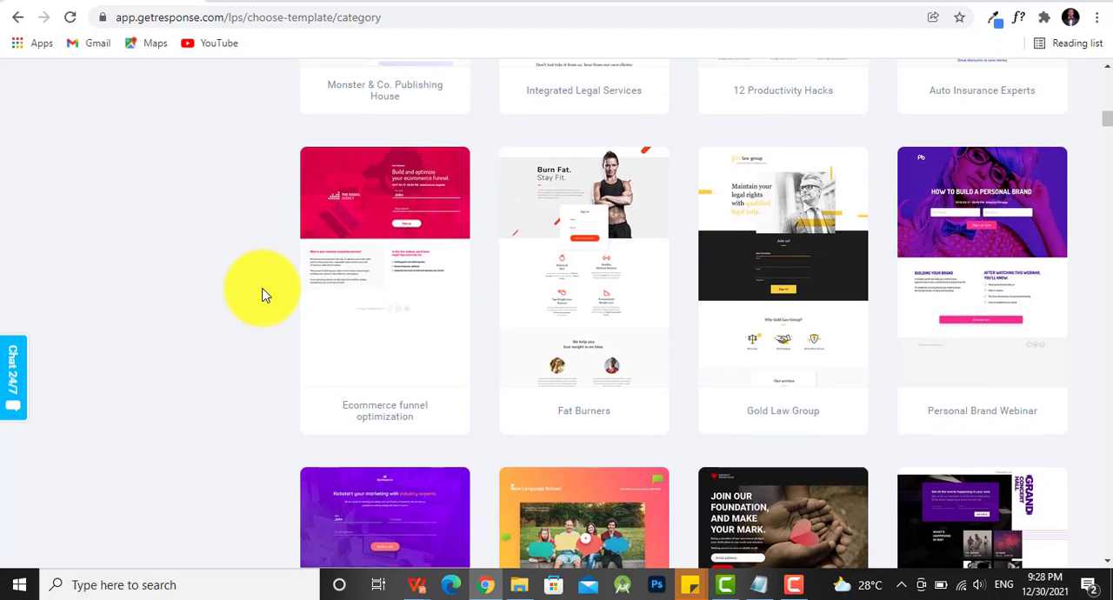
{"action": "scroll", "coordinate": [264, 296], "scroll_direction": "down", "scroll_amount": 2}
{"action": "scroll", "coordinate": [263, 296], "scroll_direction": "down", "scroll_amount": 2}
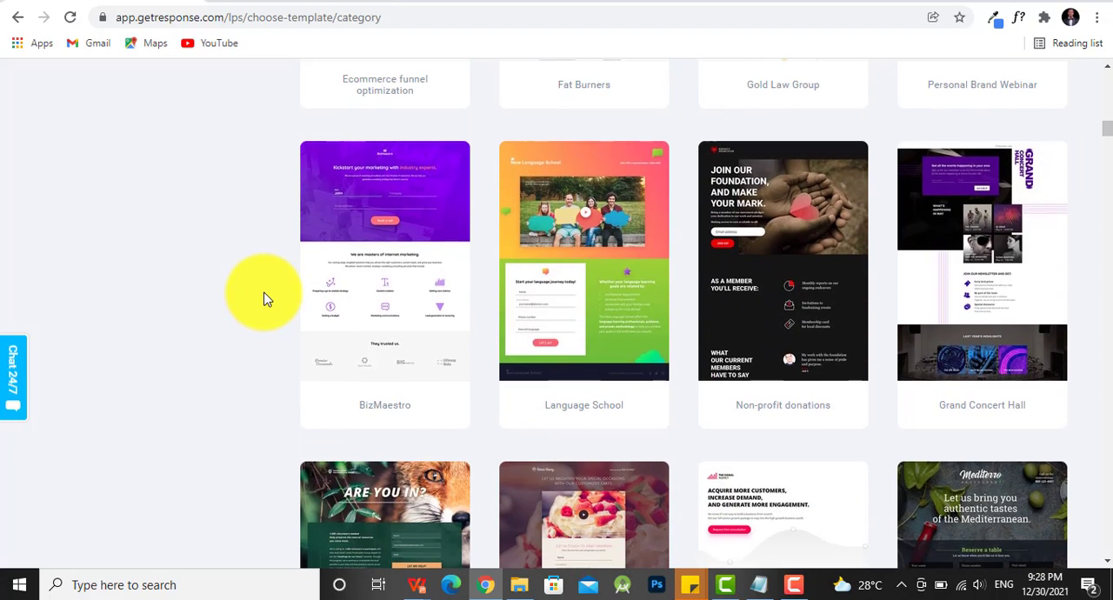
{"action": "scroll", "coordinate": [267, 302], "scroll_direction": "down", "scroll_amount": 1}
{"action": "scroll", "coordinate": [267, 302], "scroll_direction": "down", "scroll_amount": 3}
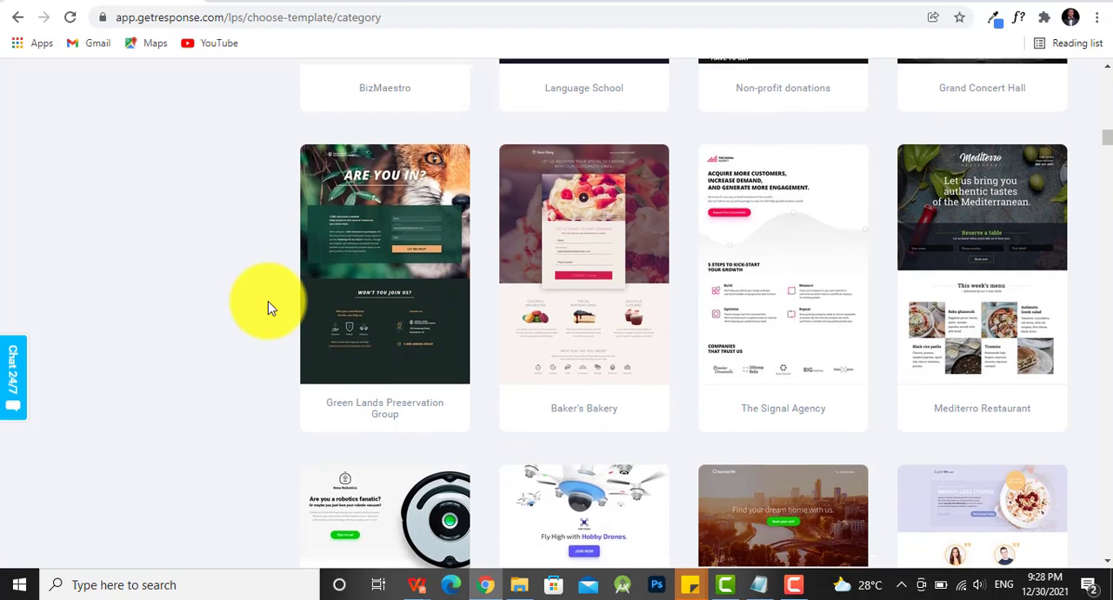
{"action": "scroll", "coordinate": [333, 297], "scroll_direction": "down", "scroll_amount": 3}
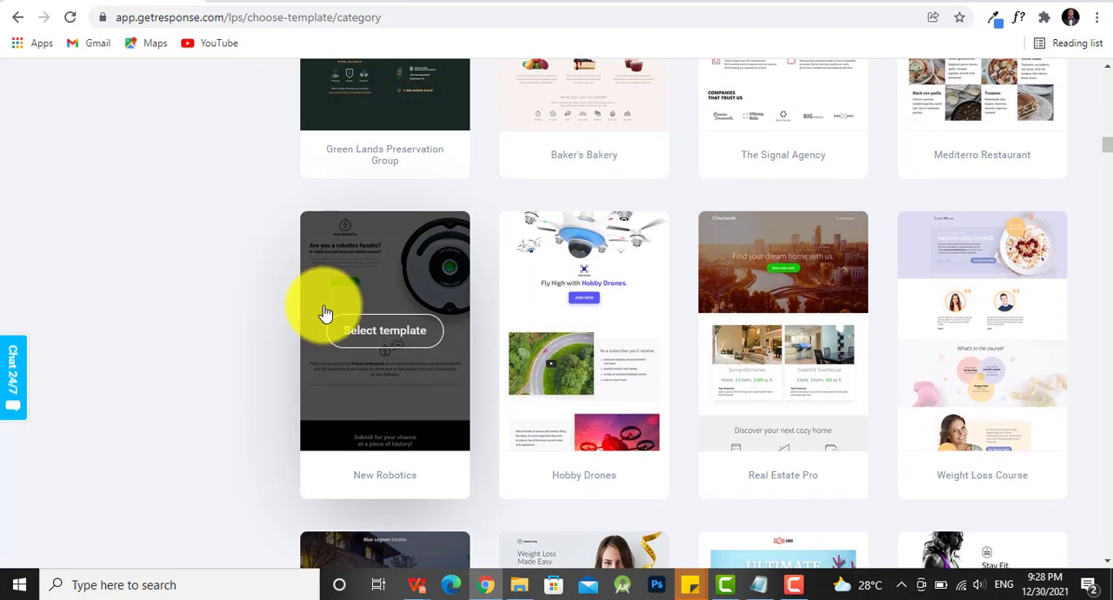
{"action": "scroll", "coordinate": [242, 339], "scroll_direction": "down", "scroll_amount": 1}
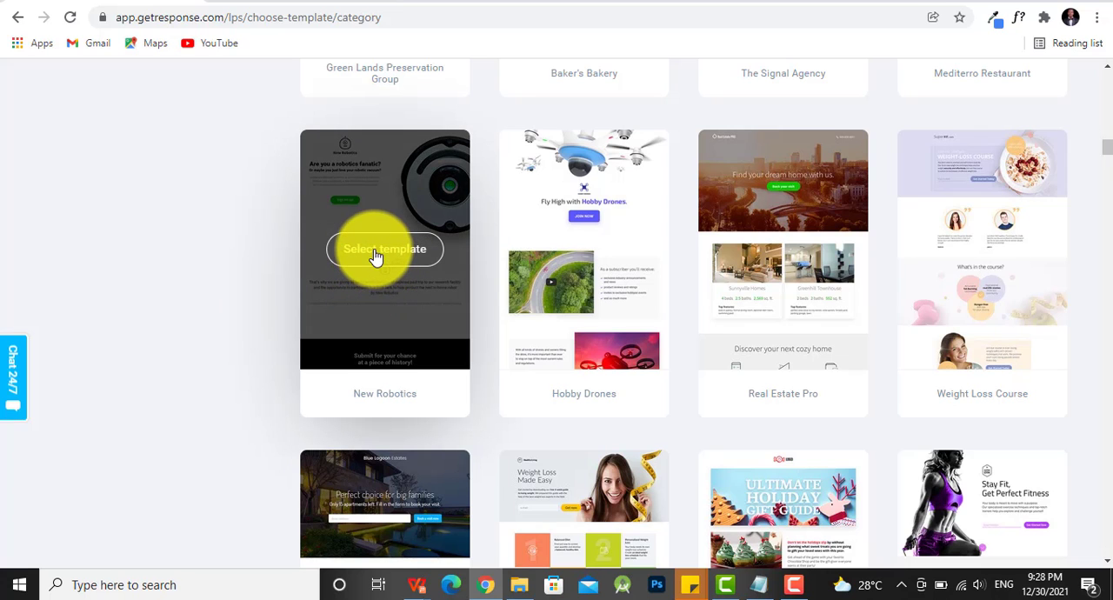
- Select the New Robotics template and name the landing page "new robotic page"
{"action": "left_click", "coordinate": [375, 255]}
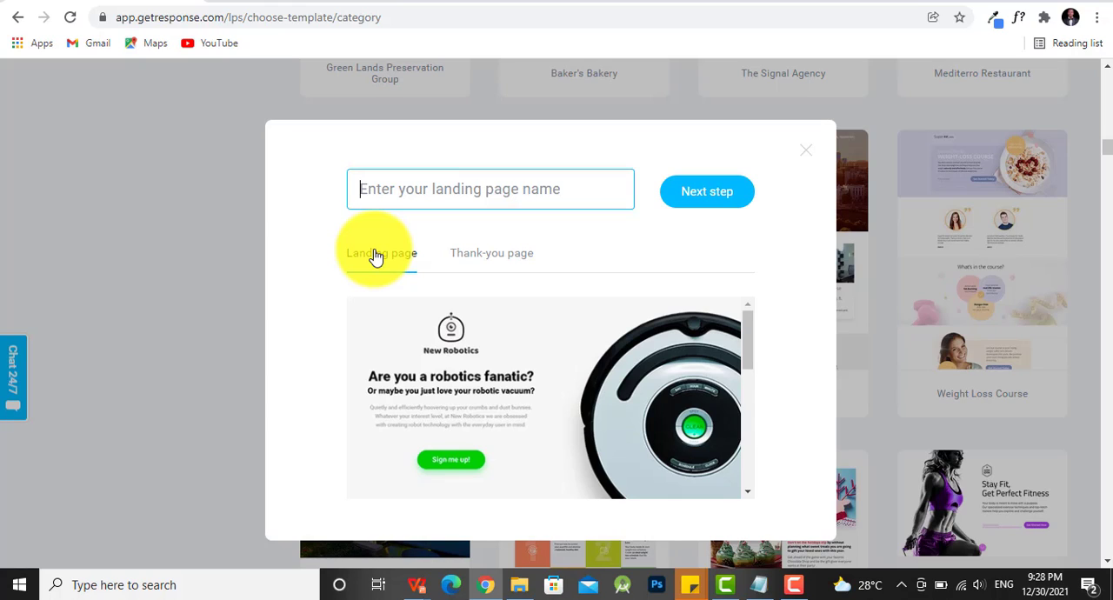
{"action": "type", "text": "ne"}
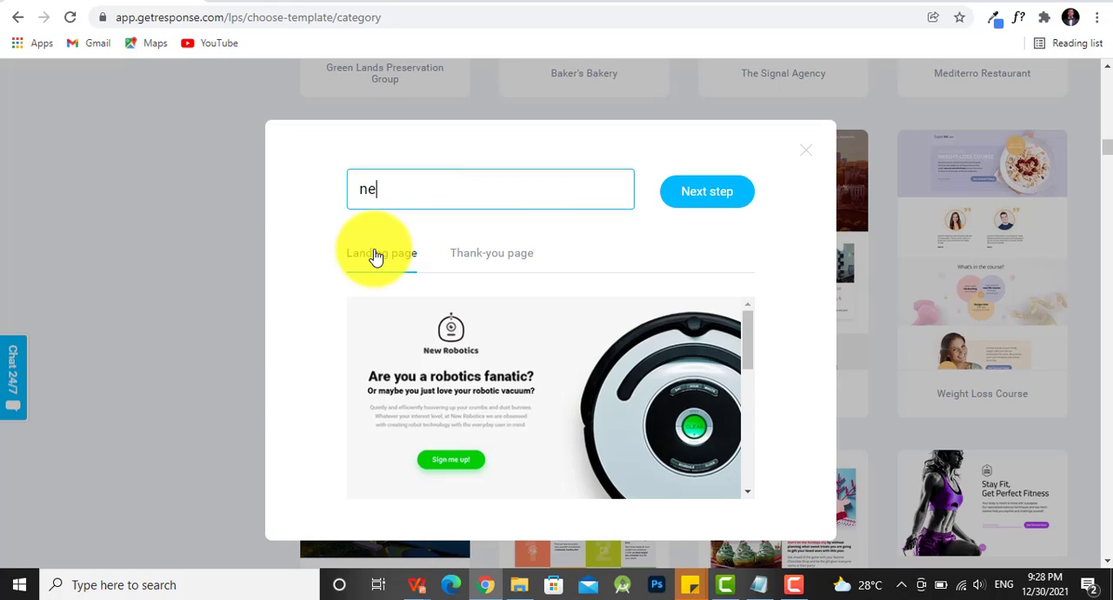
{"action": "type", "text": "w robotic page"}
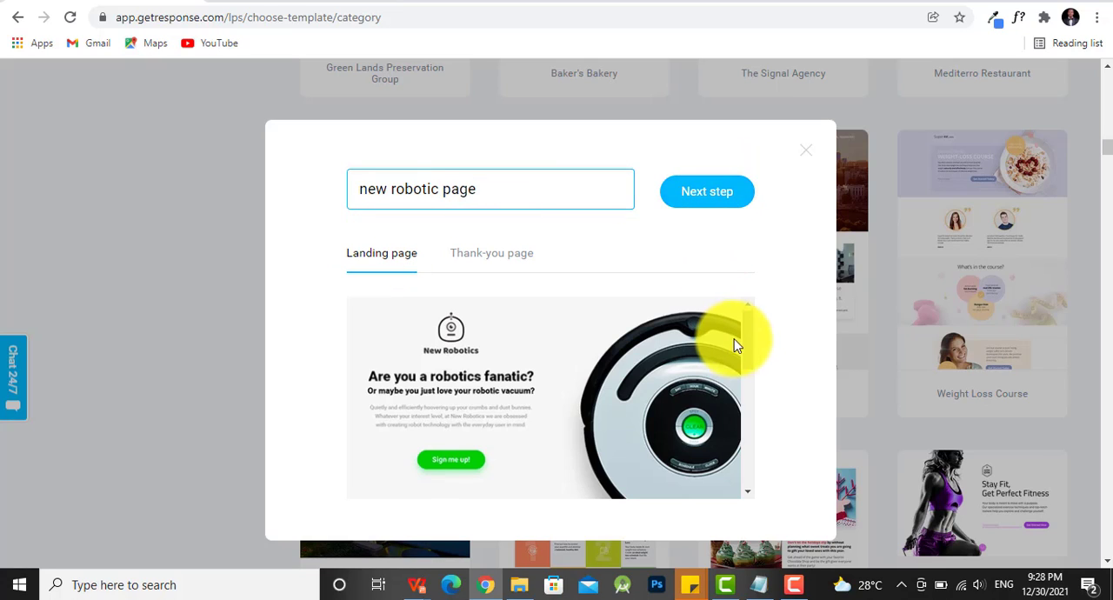
- Preview the template's landing page and thank-you page in full, and continue to the page editor
{"action": "left_click_drag", "start_coordinate": [744, 343], "coordinate": [745, 425]}
{"action": "scroll", "coordinate": [746, 461], "scroll_direction": "down", "scroll_amount": 2}
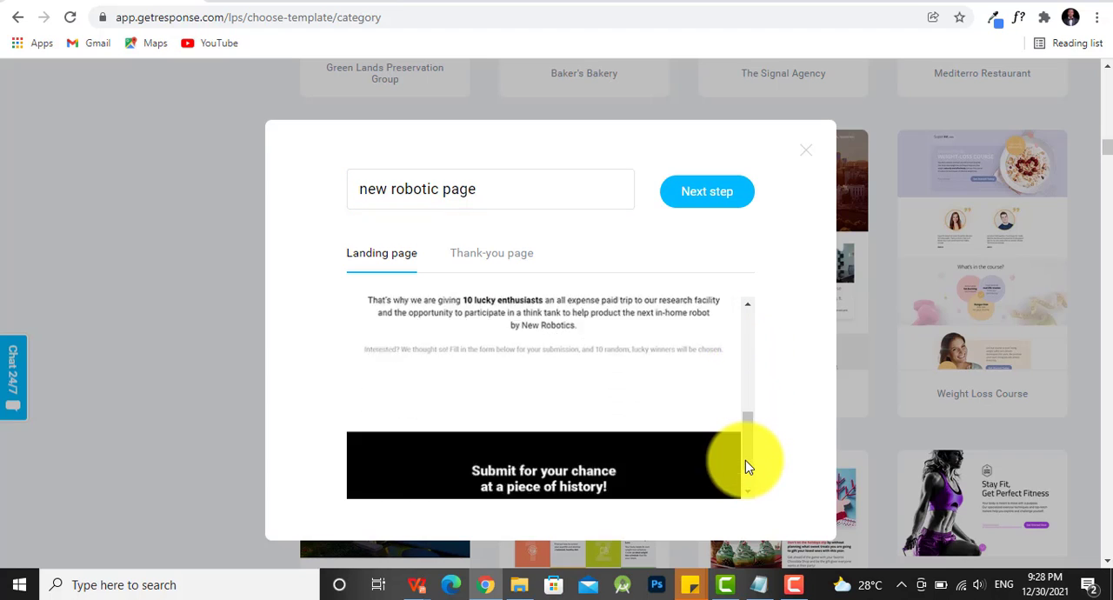
{"action": "left_click", "coordinate": [492, 254]}
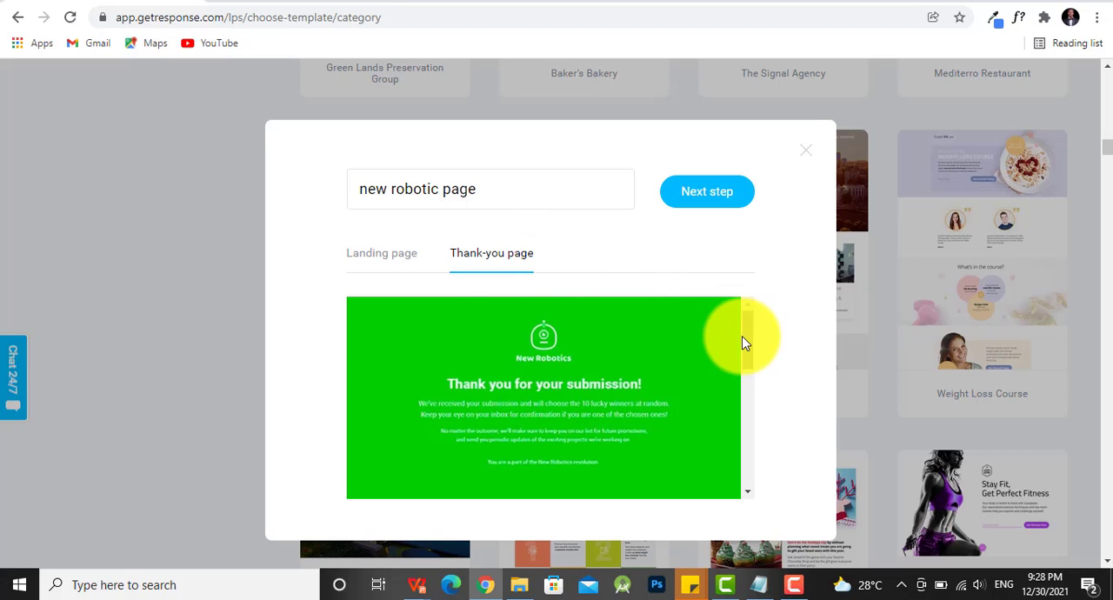
{"action": "left_click_drag", "start_coordinate": [745, 342], "coordinate": [750, 410]}
{"action": "left_click", "coordinate": [718, 211]}
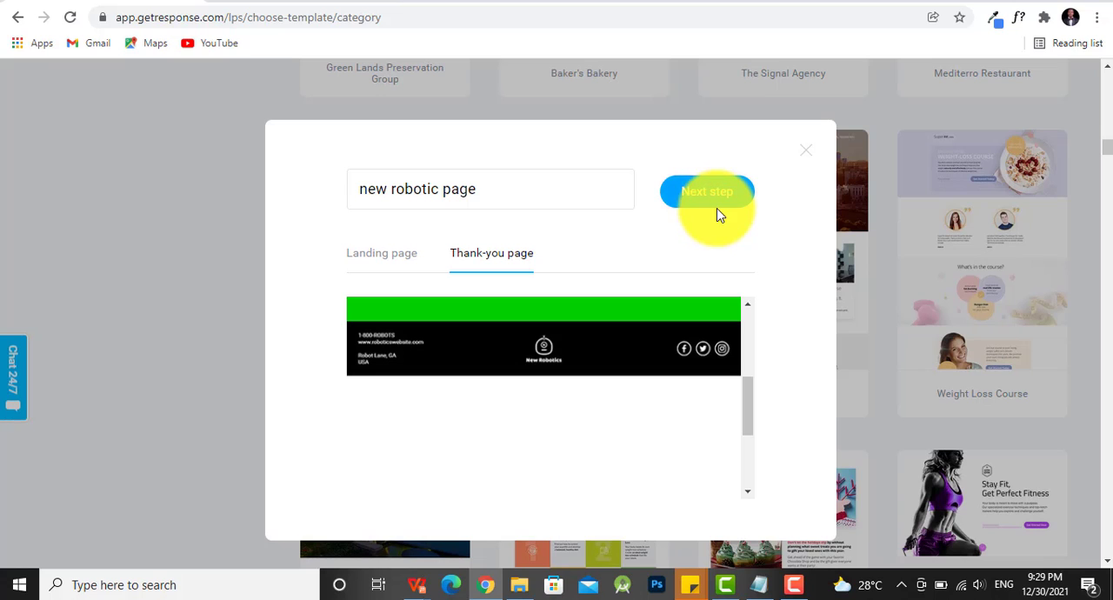
{"action": "left_click", "coordinate": [707, 200]}
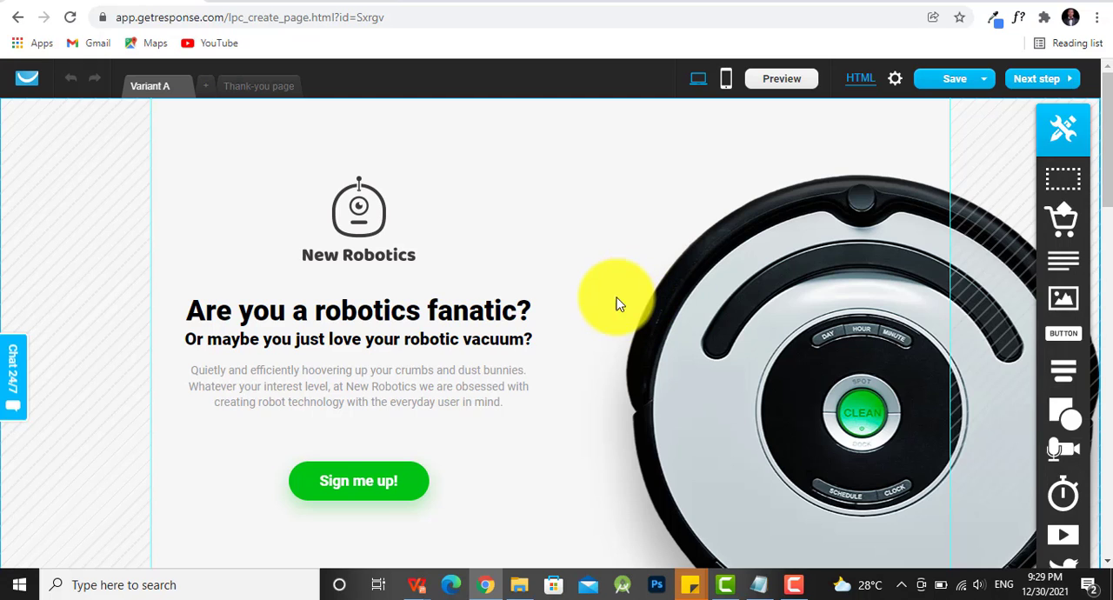
- Open the image library for the New Robotics logo and look over the account's own files
{"action": "scroll", "coordinate": [370, 274], "scroll_direction": "down", "scroll_amount": 1}
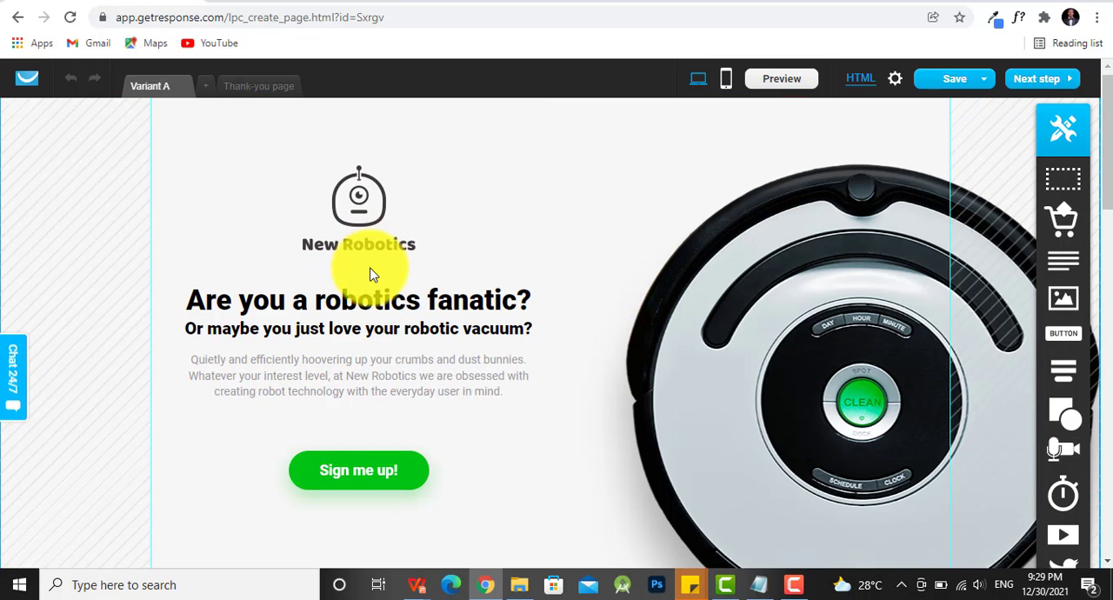
{"action": "scroll", "coordinate": [369, 274], "scroll_direction": "down", "scroll_amount": 1}
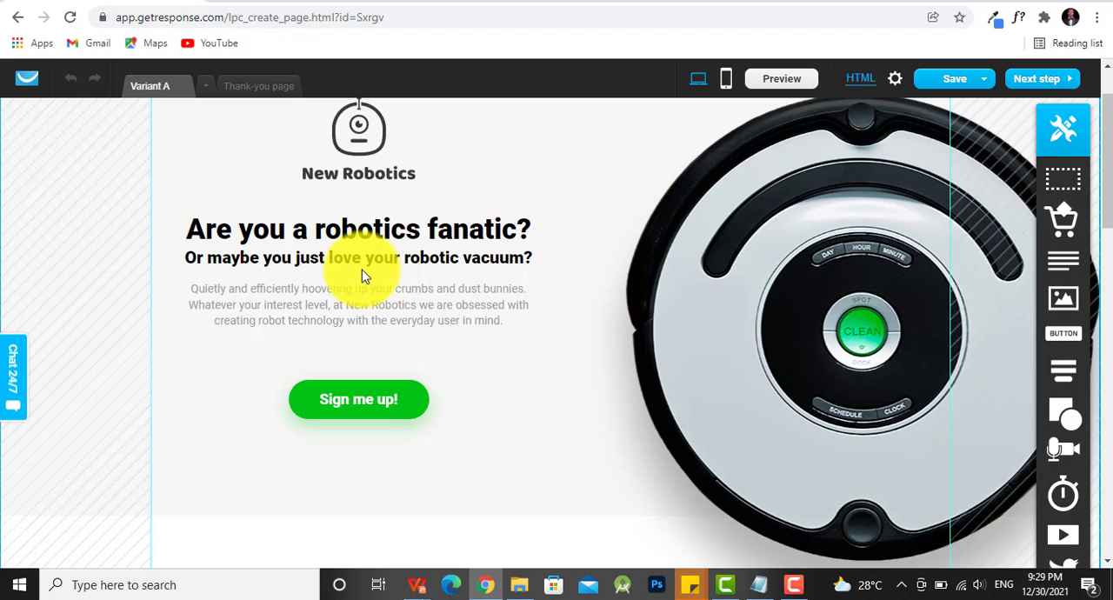
{"action": "scroll", "coordinate": [379, 261], "scroll_direction": "up", "scroll_amount": 1}
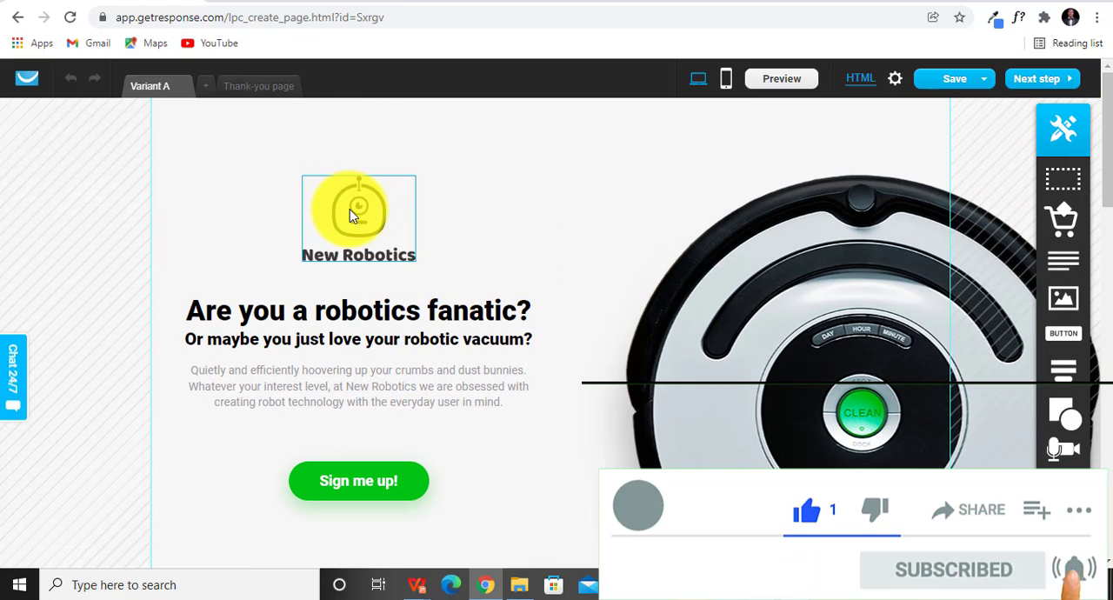
{"action": "left_click", "coordinate": [349, 209]}
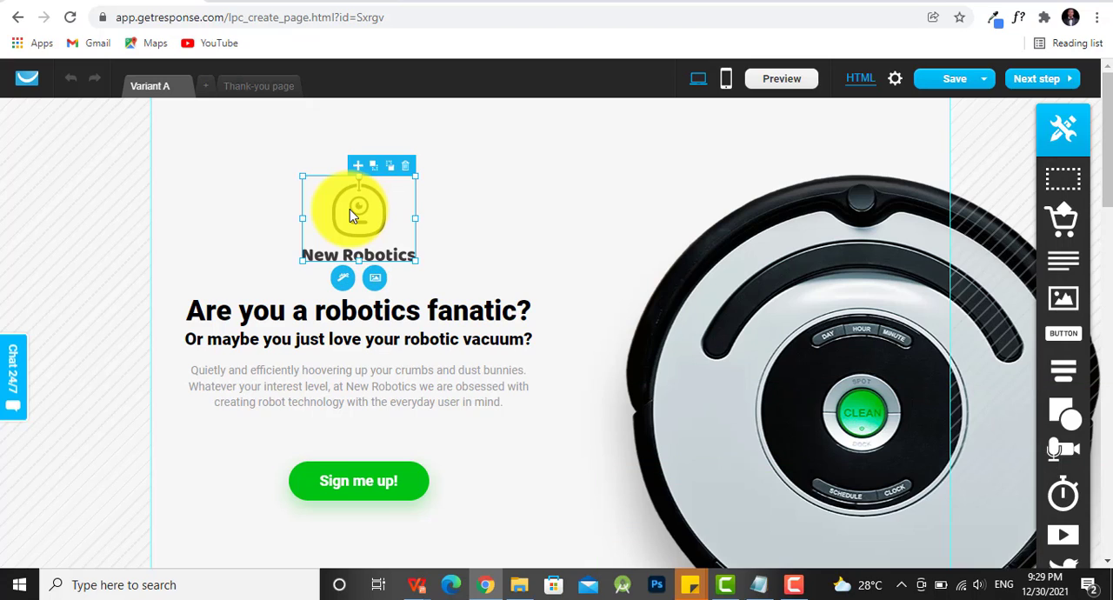
{"action": "left_click", "coordinate": [375, 280]}
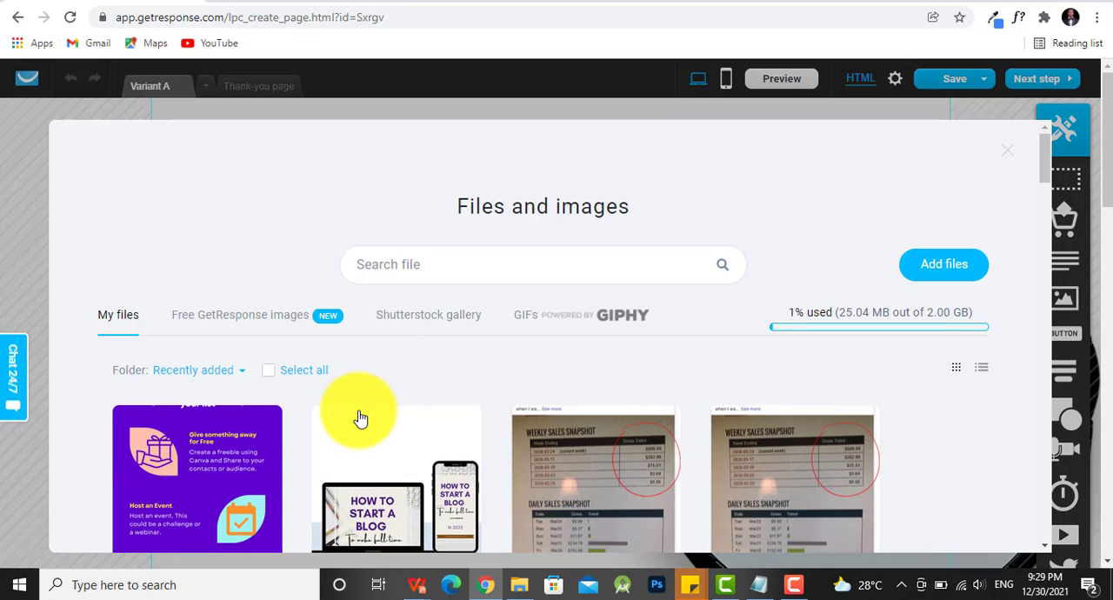
{"action": "mouse_move", "coordinate": [745, 417]}
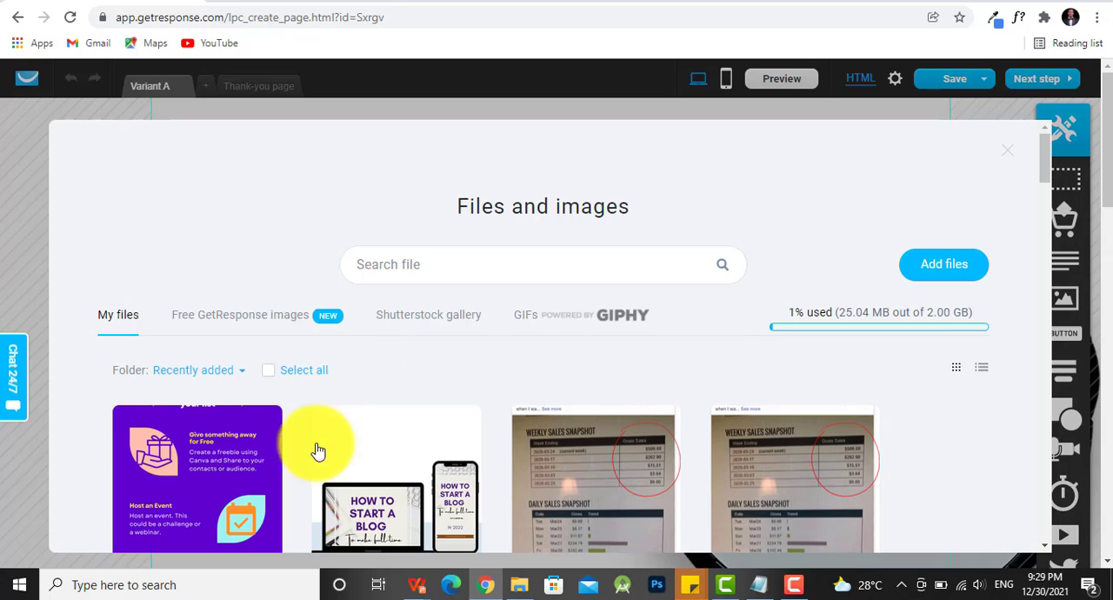
- Examine the free GetResponse images, the Shutterstock gallery, the GIPHY GIFs and the file upload options, and close the image library
{"action": "left_click", "coordinate": [258, 321]}
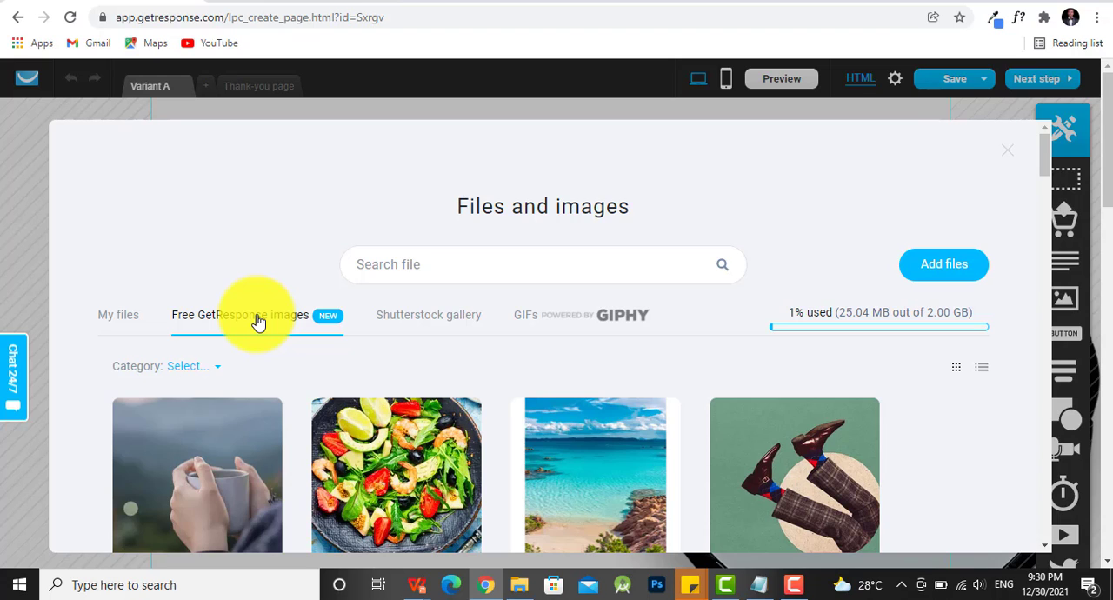
{"action": "left_click", "coordinate": [427, 321]}
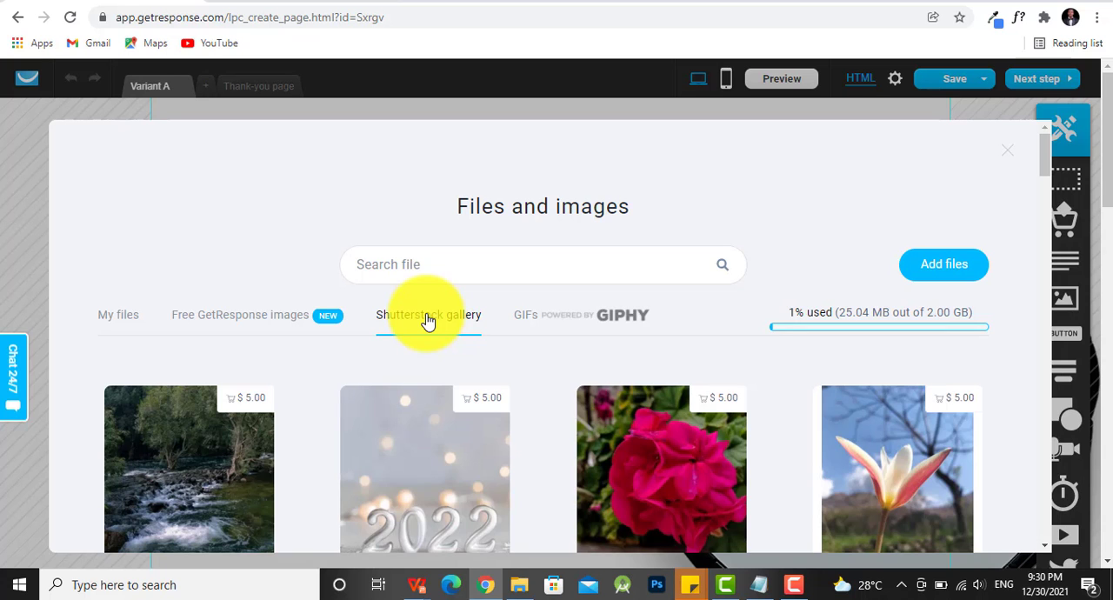
{"action": "scroll", "coordinate": [244, 462], "scroll_direction": "down", "scroll_amount": 2}
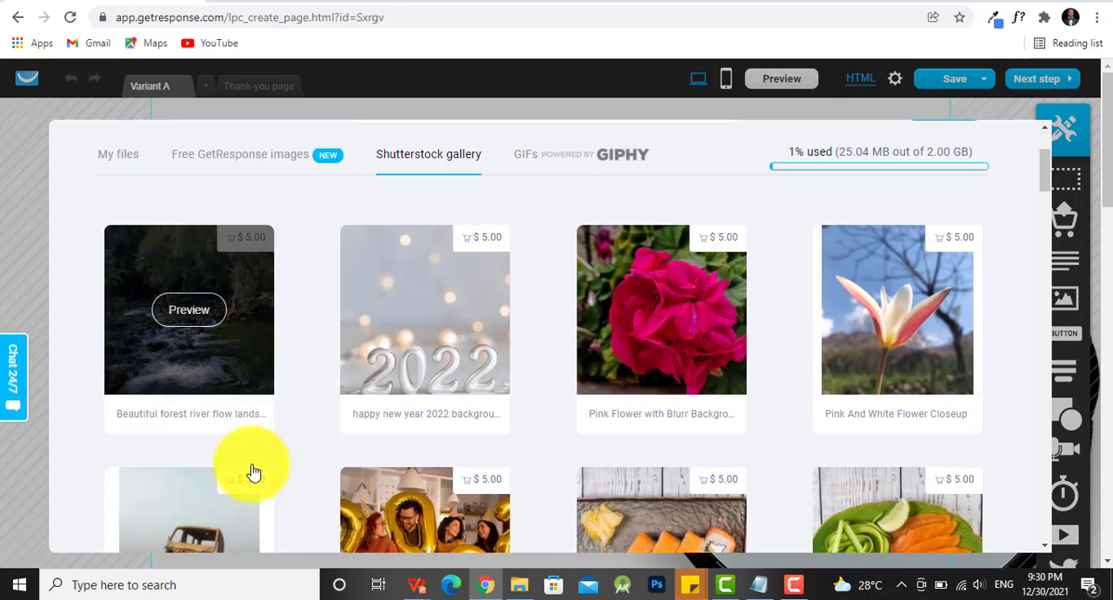
{"action": "scroll", "coordinate": [253, 472], "scroll_direction": "down", "scroll_amount": 1}
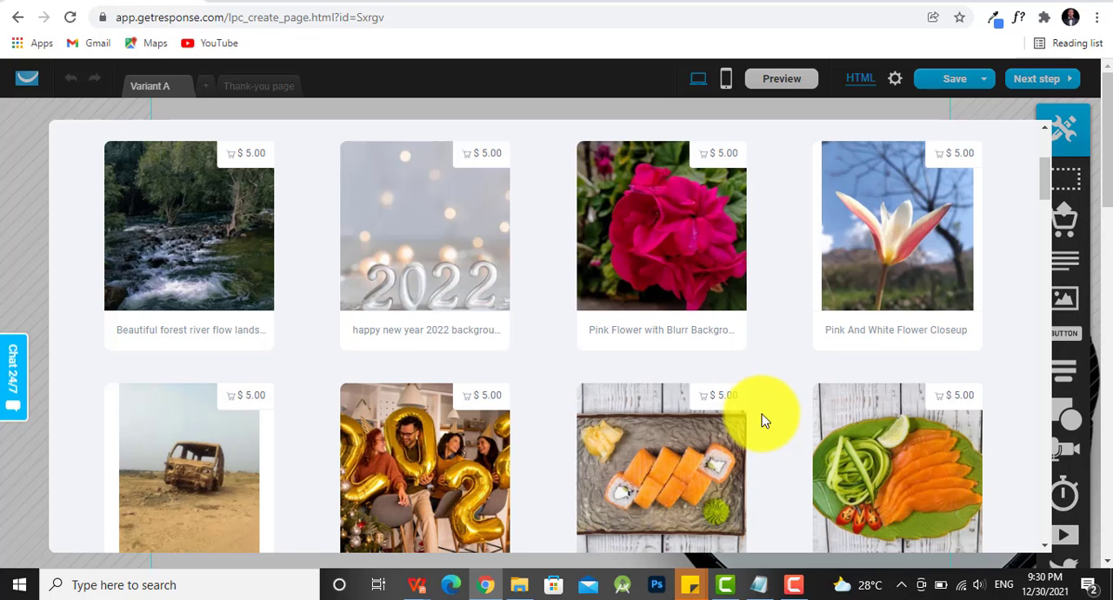
{"action": "scroll", "coordinate": [579, 415], "scroll_direction": "down", "scroll_amount": 3}
{"action": "scroll", "coordinate": [489, 459], "scroll_direction": "up", "scroll_amount": 5}
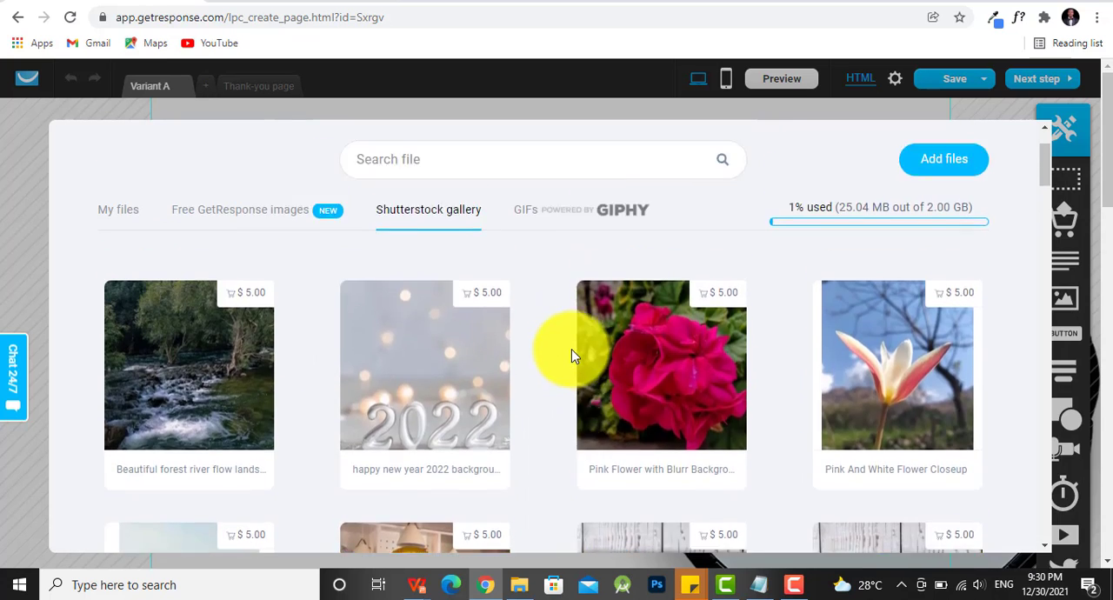
{"action": "scroll", "coordinate": [571, 355], "scroll_direction": "up", "scroll_amount": 1}
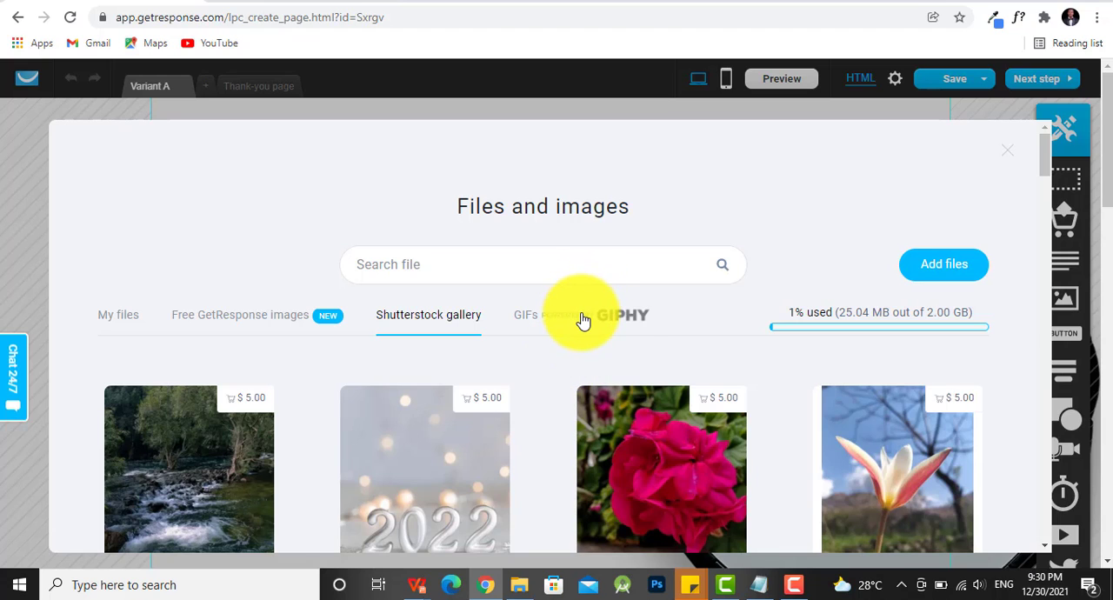
{"action": "left_click", "coordinate": [583, 321]}
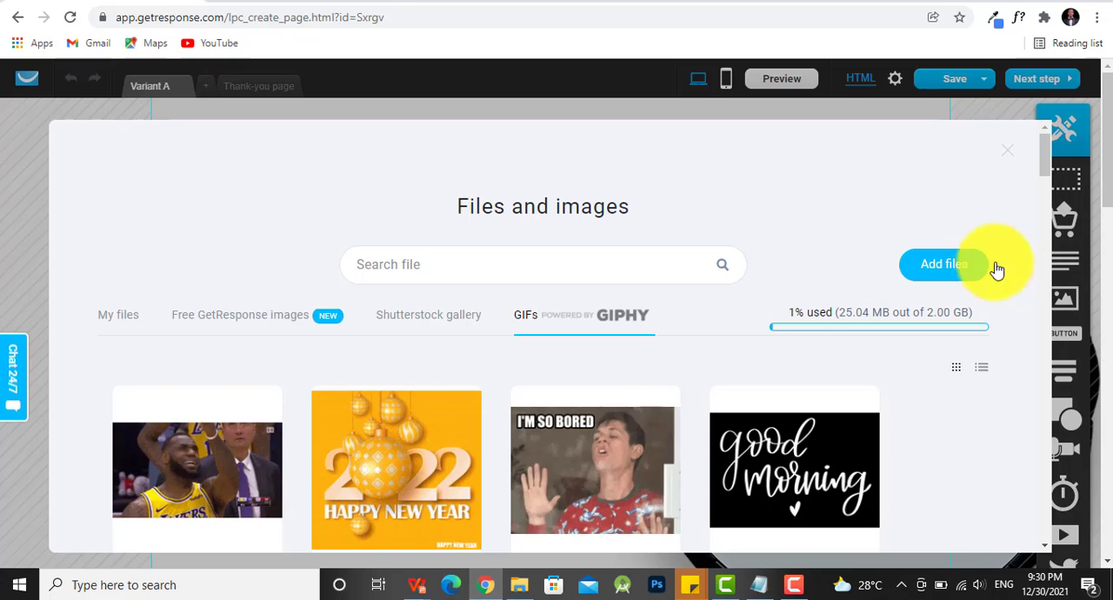
{"action": "left_click", "coordinate": [948, 266]}
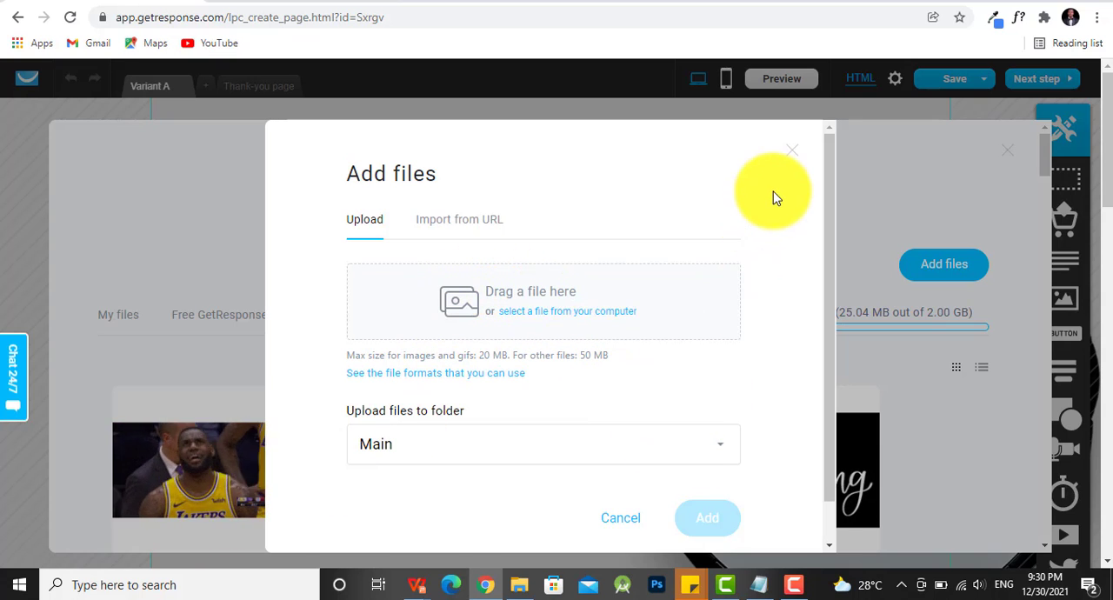
{"action": "left_click", "coordinate": [795, 153]}
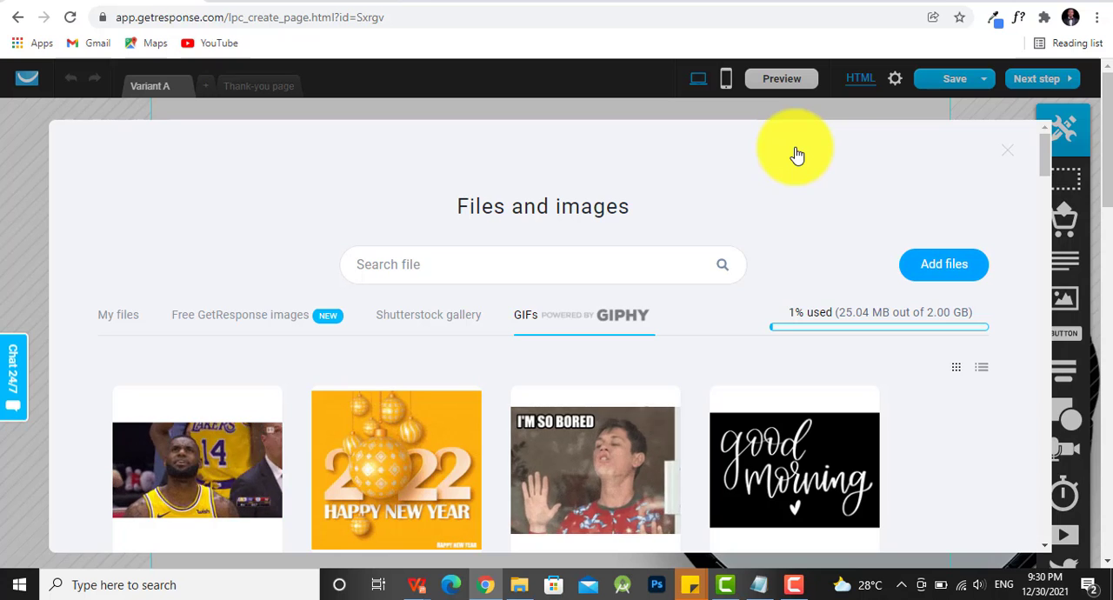
{"action": "left_click", "coordinate": [1008, 155]}
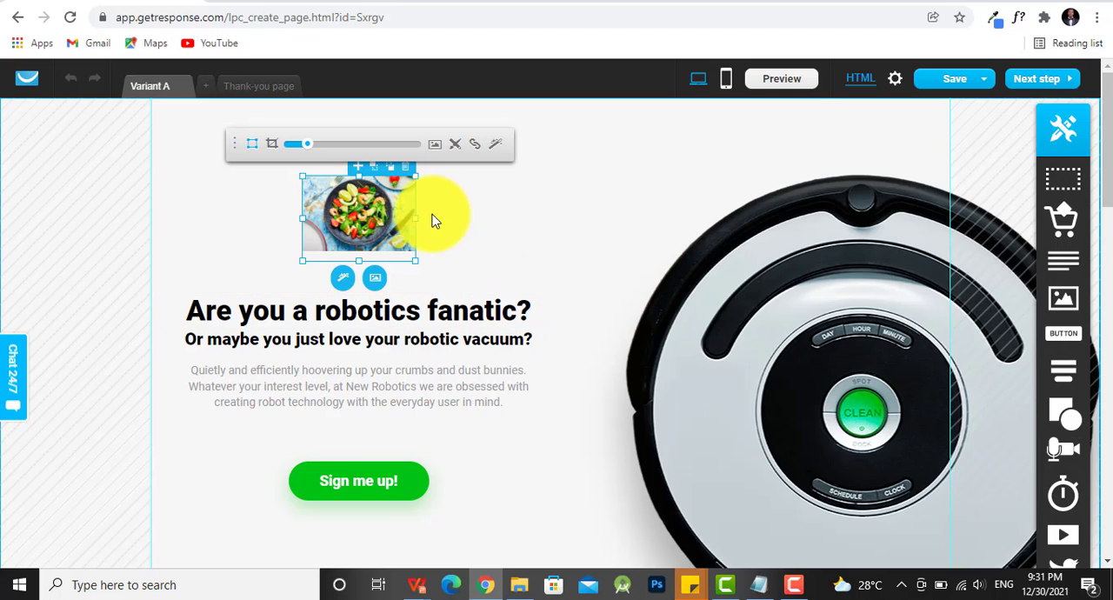
- Replace the food picture above the heading with the AskHacker logo uploaded from the computer and enlarge it within its frame
{"action": "left_click", "coordinate": [376, 282]}
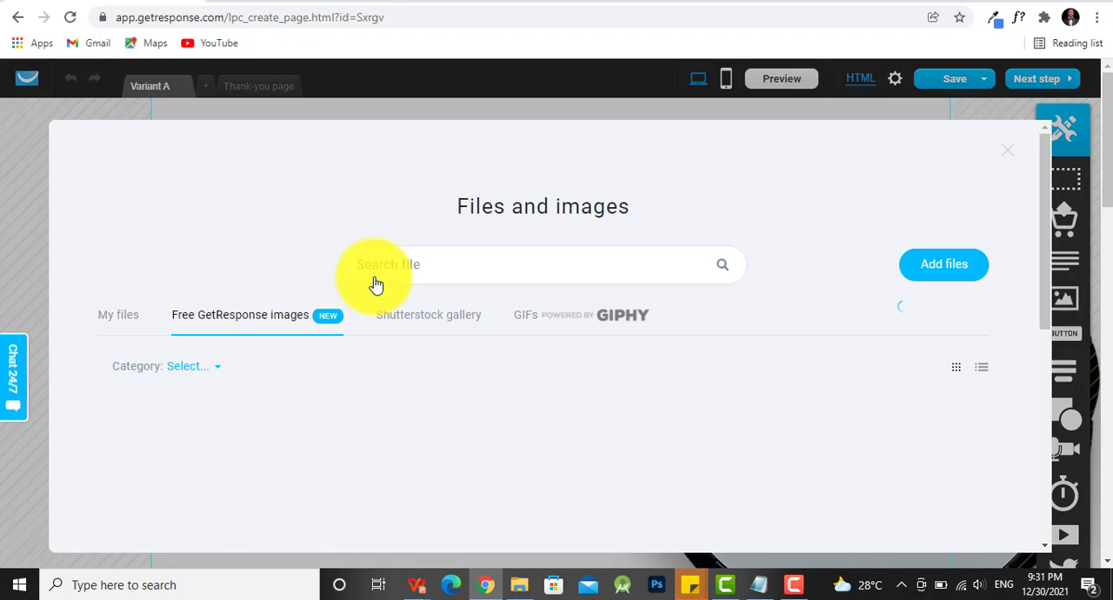
{"action": "left_click", "coordinate": [945, 266]}
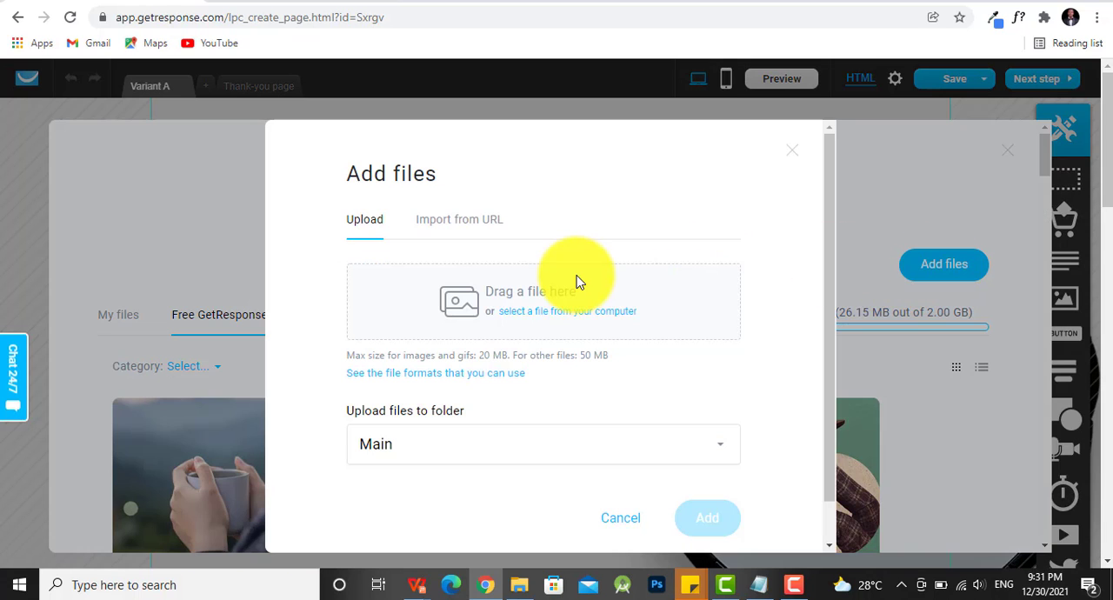
{"action": "left_click", "coordinate": [554, 319]}
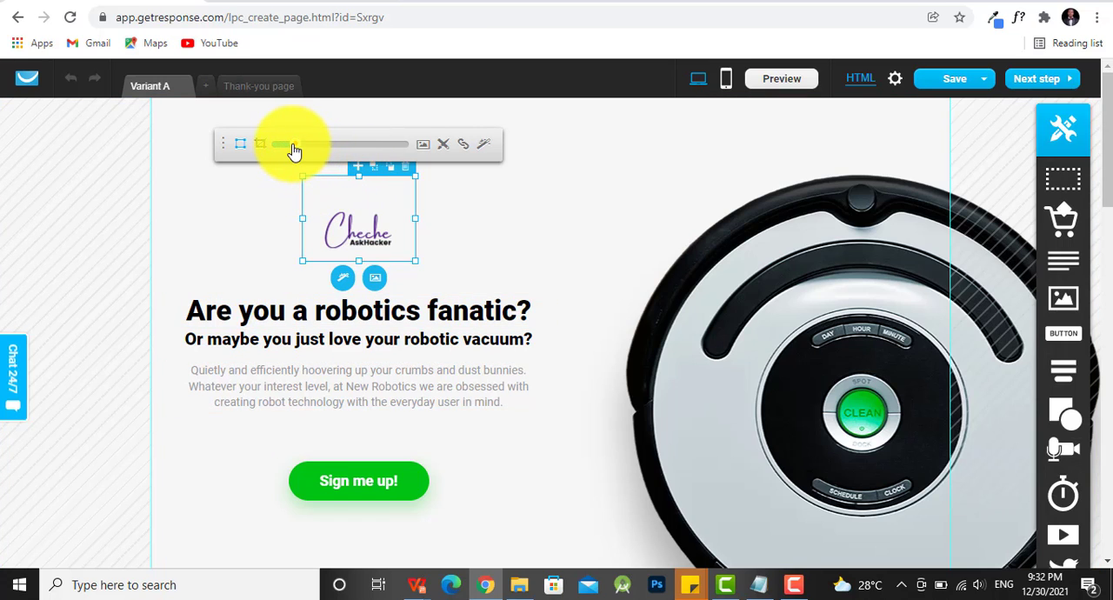
{"action": "left_click_drag", "start_coordinate": [292, 145], "coordinate": [328, 143]}
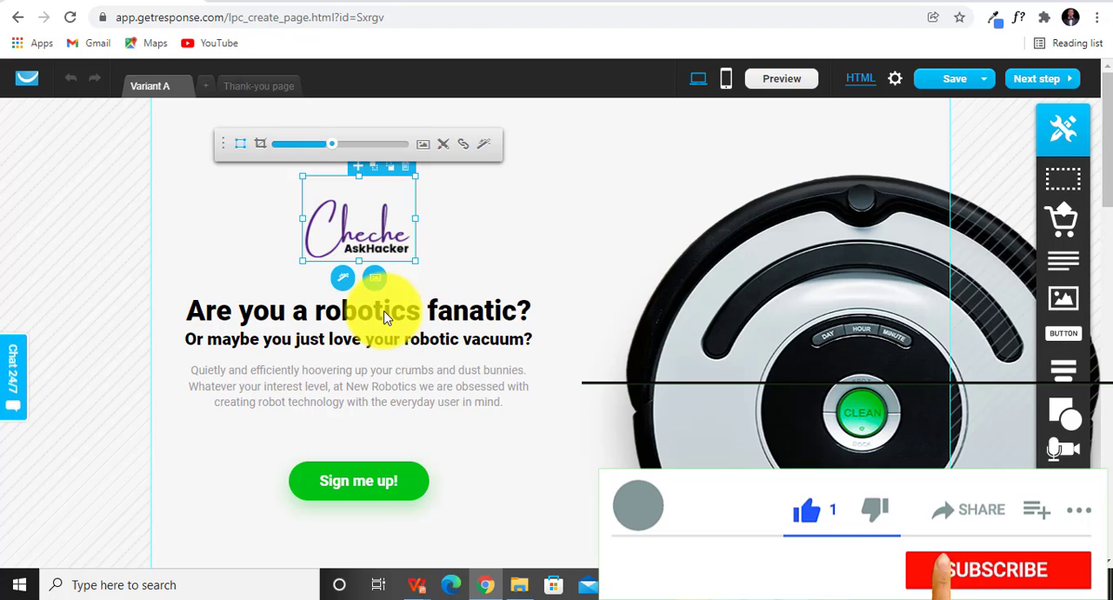
- Set the font size of the "Are you a robotics fanatic?" heading to 37
{"action": "left_click", "coordinate": [399, 314]}
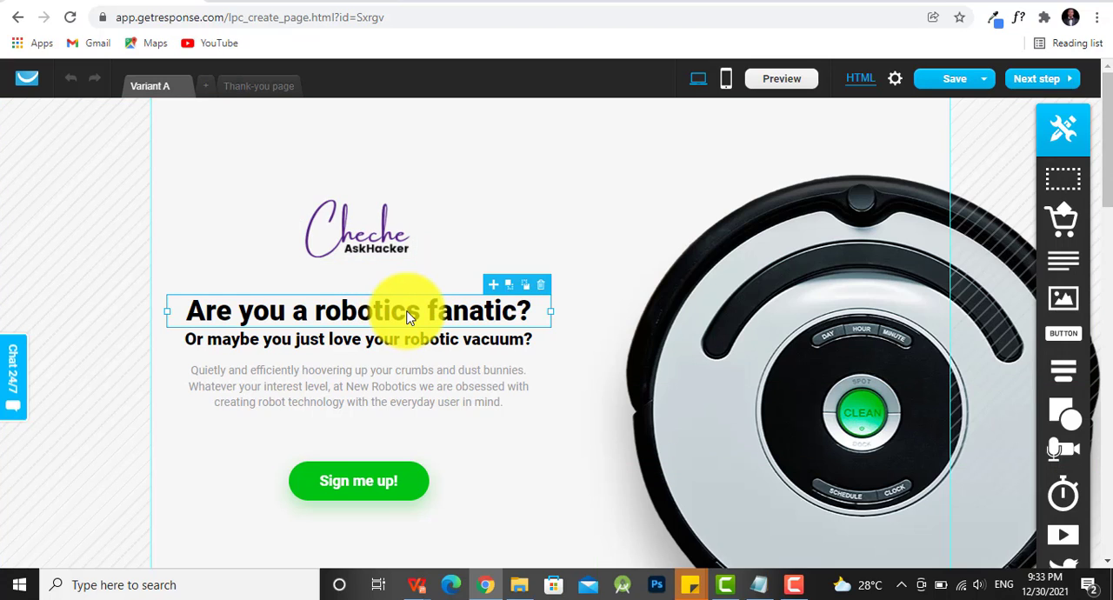
{"action": "double_click", "coordinate": [409, 317]}
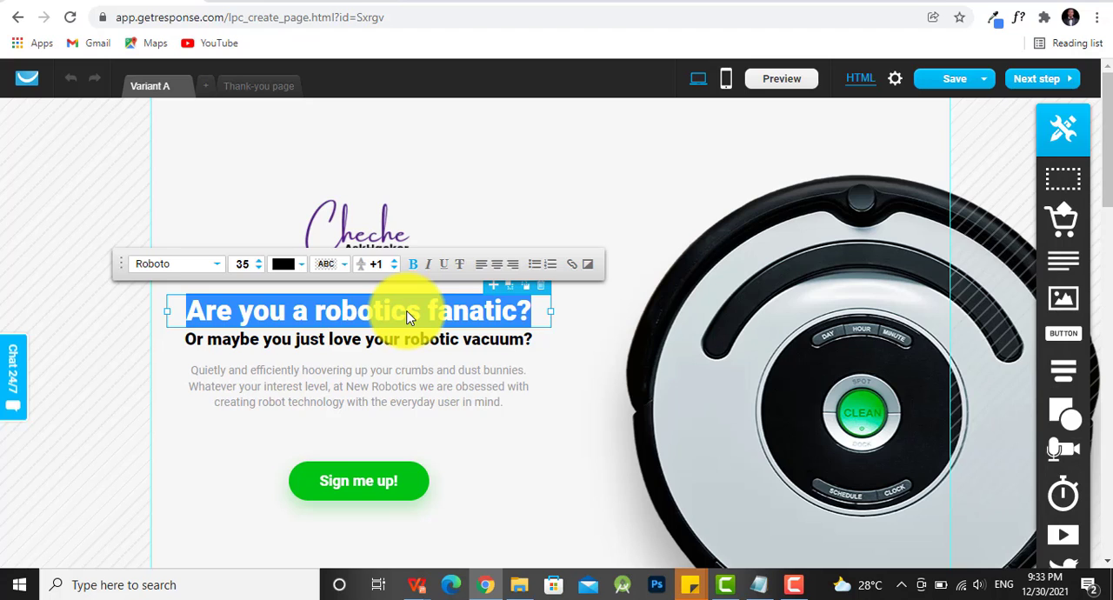
{"action": "left_click", "coordinate": [209, 268]}
{"action": "left_click", "coordinate": [209, 266]}
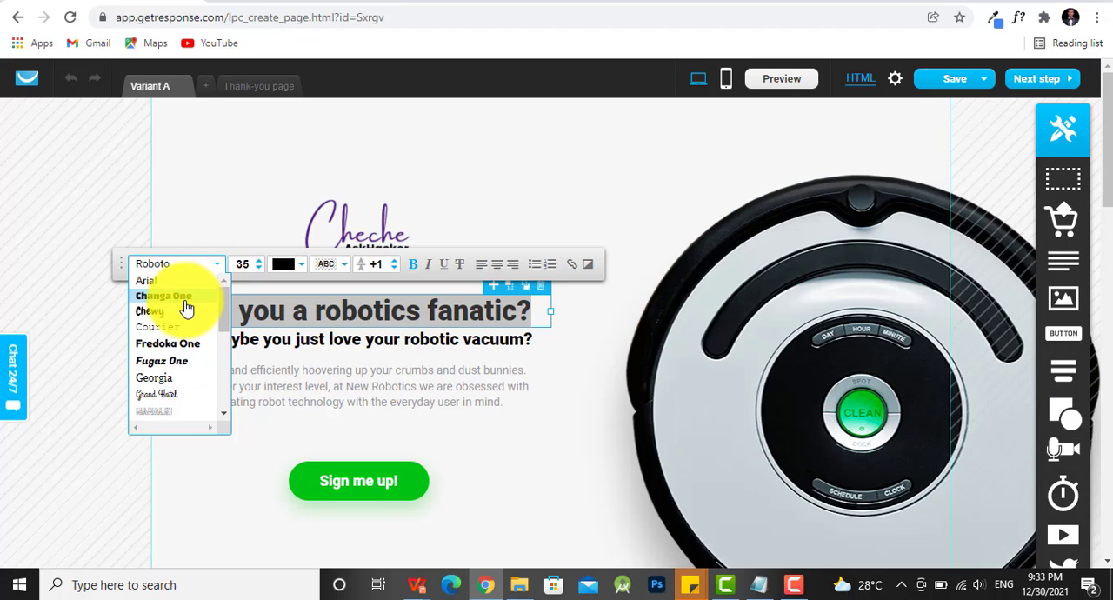
{"action": "left_click", "coordinate": [258, 270]}
{"action": "left_click", "coordinate": [258, 270]}
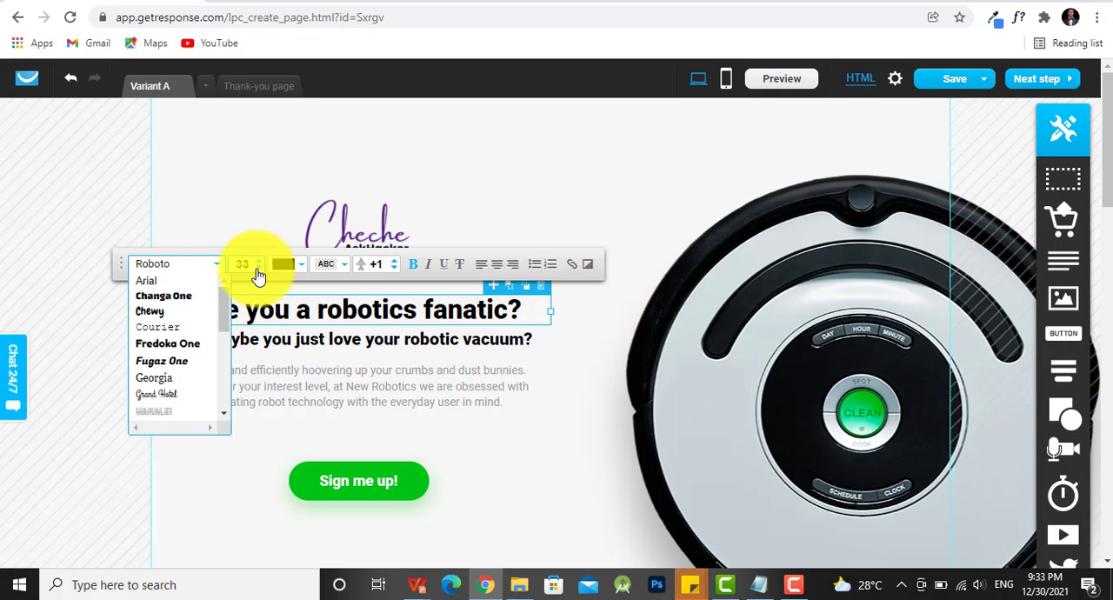
{"action": "left_click", "coordinate": [259, 269]}
{"action": "left_click", "coordinate": [259, 269]}
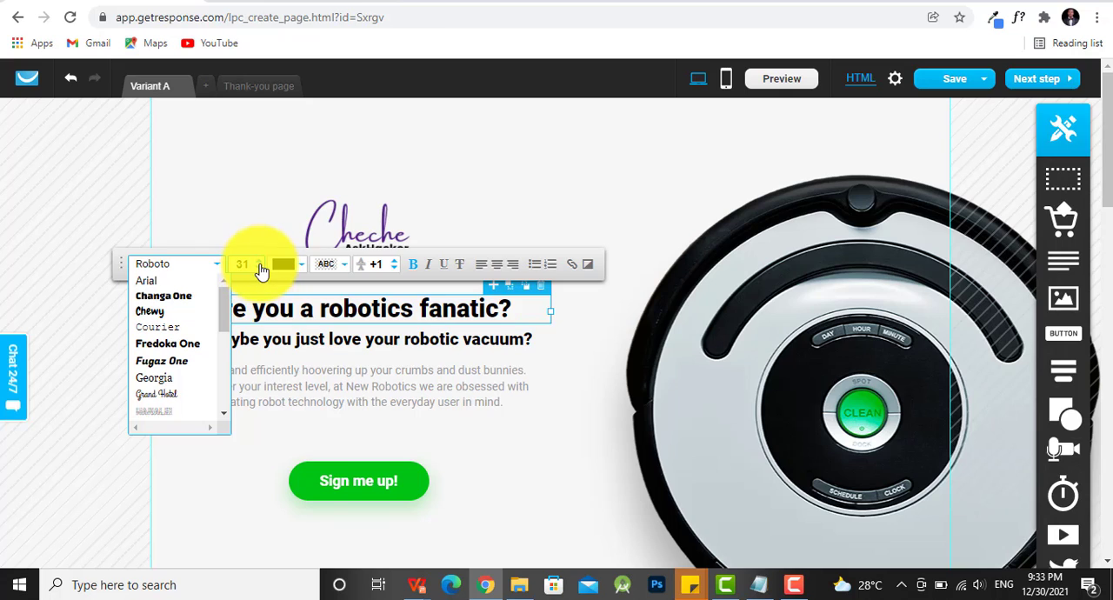
{"action": "left_click", "coordinate": [261, 266]}
{"action": "left_click", "coordinate": [261, 266]}
{"action": "left_click", "coordinate": [261, 266]}
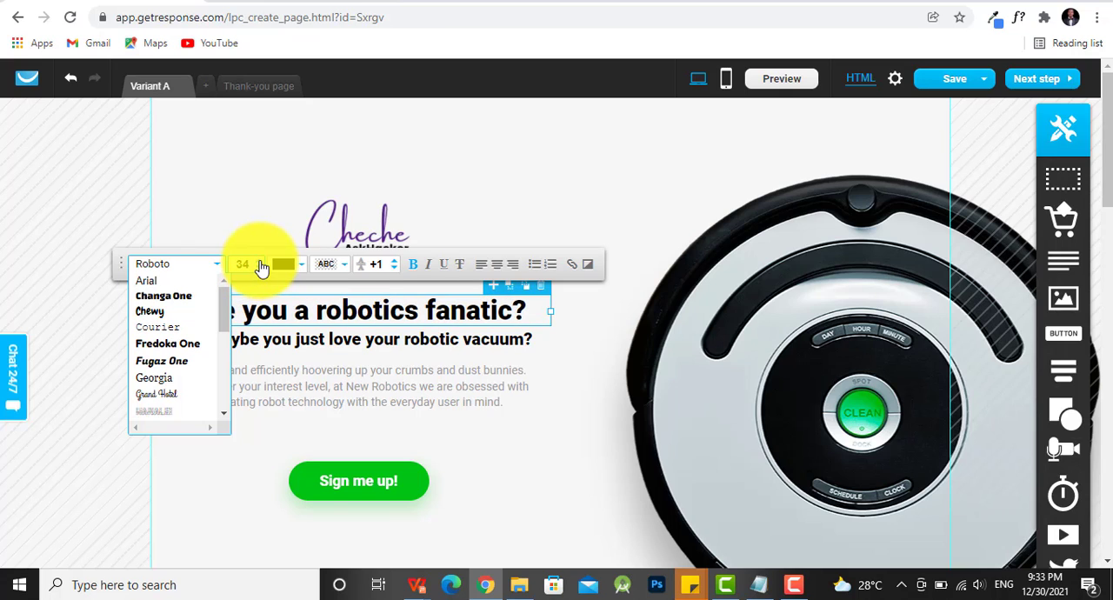
{"action": "left_click", "coordinate": [260, 266]}
{"action": "left_click", "coordinate": [261, 266]}
{"action": "left_click", "coordinate": [261, 266]}
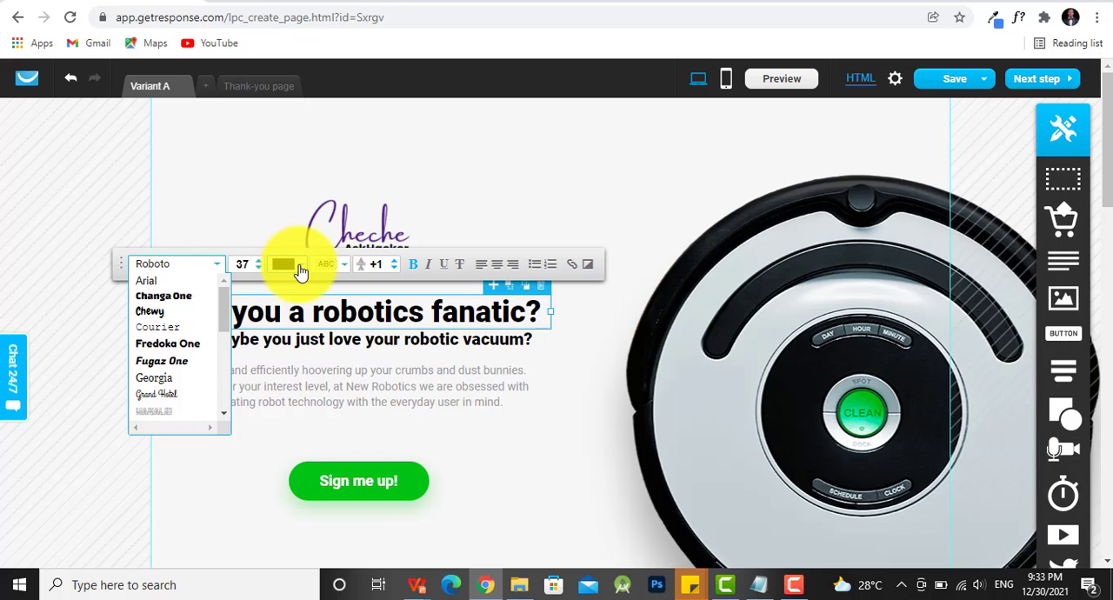
- Color the "Are you a robotics fanatic?" heading purple (#A810D0) and finish editing it
{"action": "left_click", "coordinate": [300, 272]}
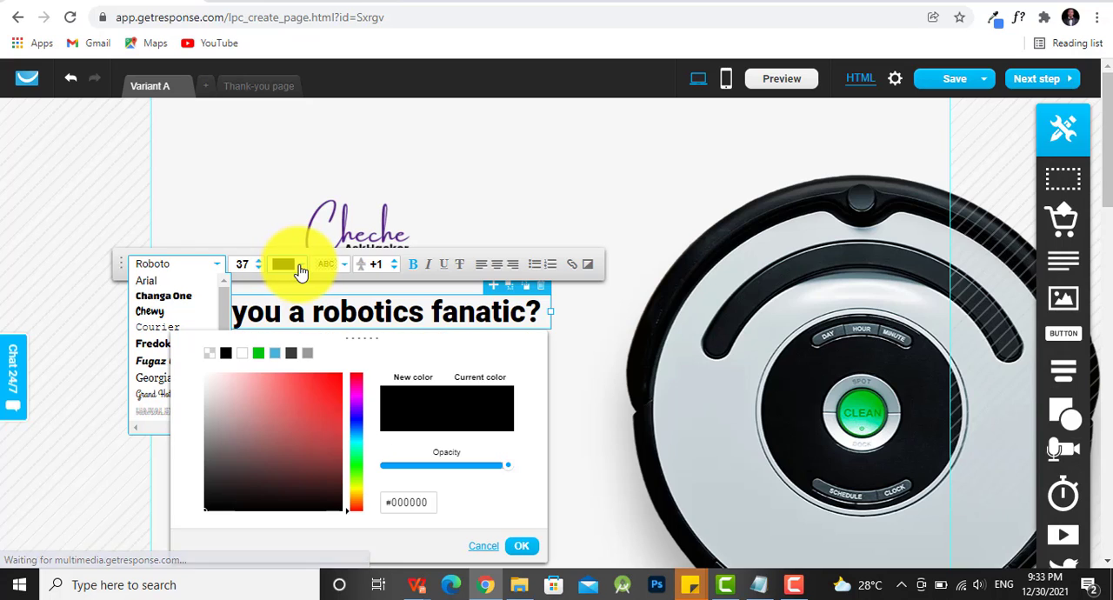
{"action": "left_click", "coordinate": [358, 399]}
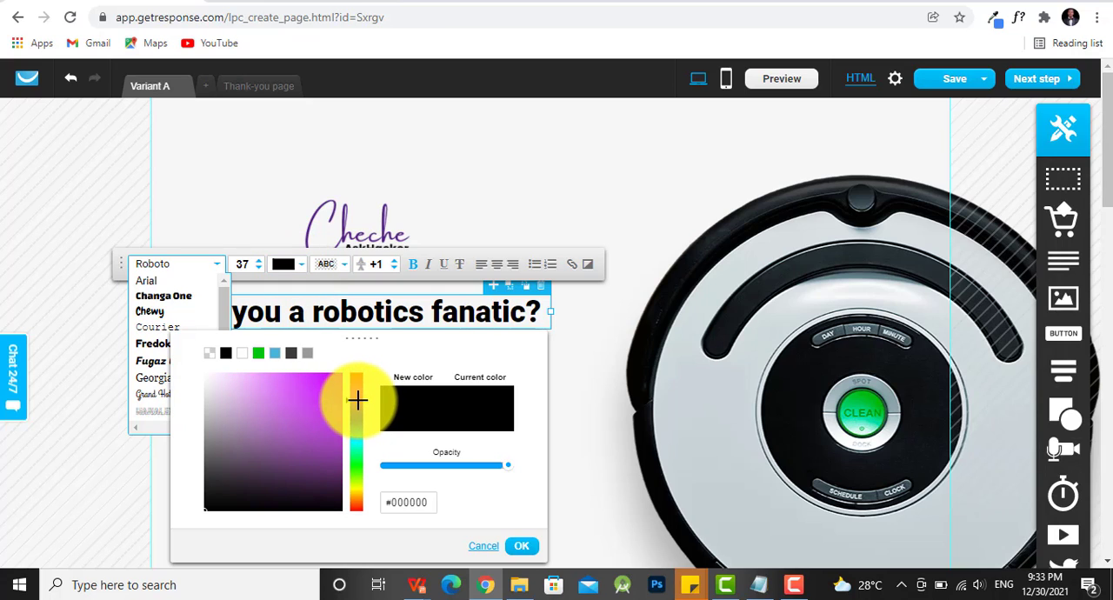
{"action": "left_click", "coordinate": [332, 398]}
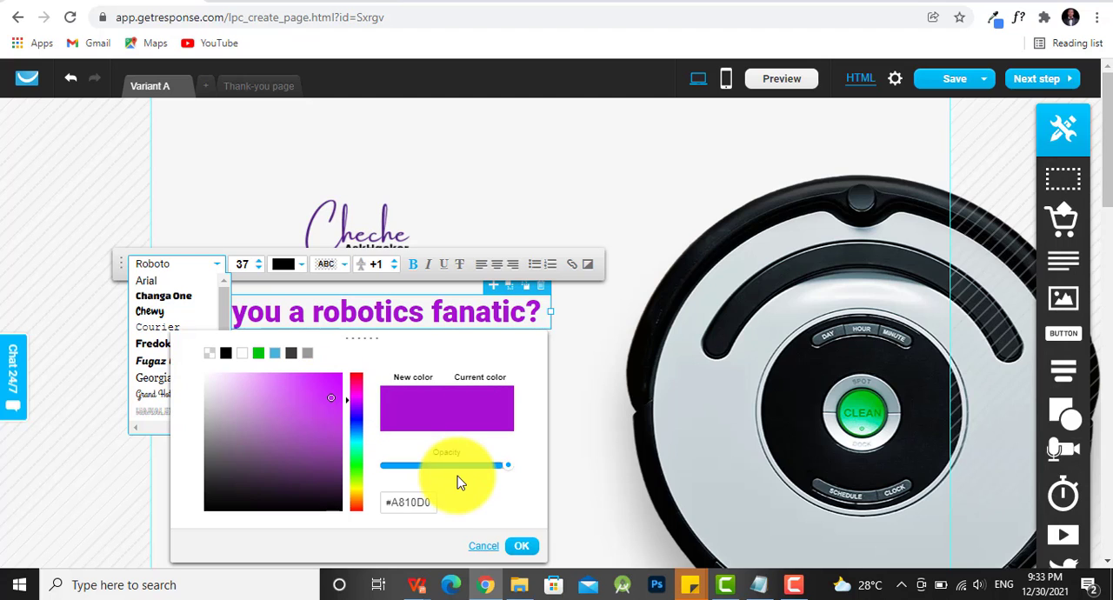
{"action": "left_click", "coordinate": [519, 547]}
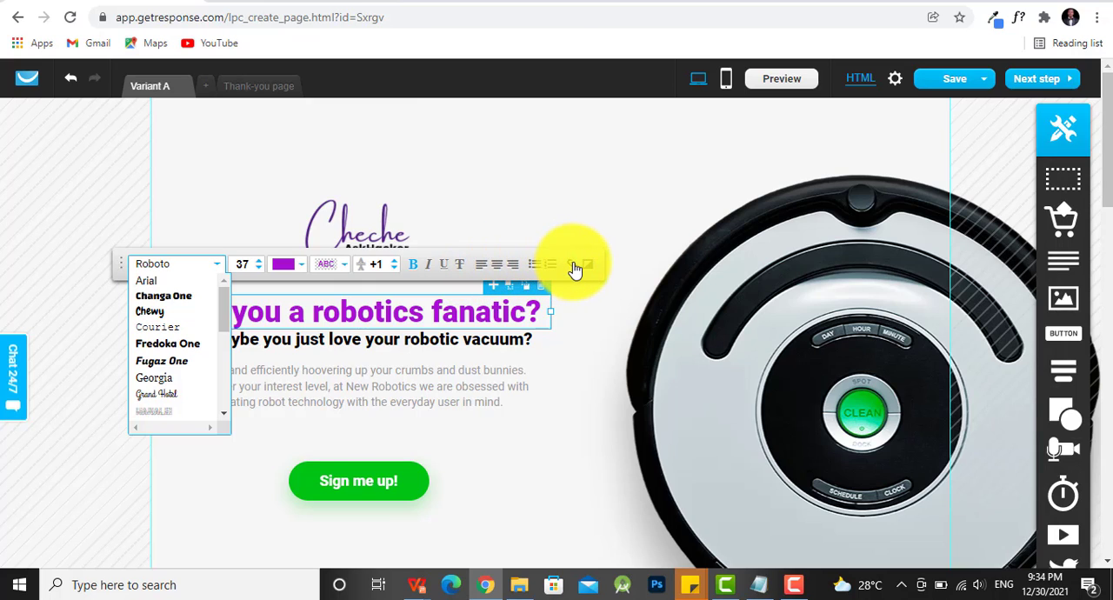
{"action": "left_click", "coordinate": [493, 387]}
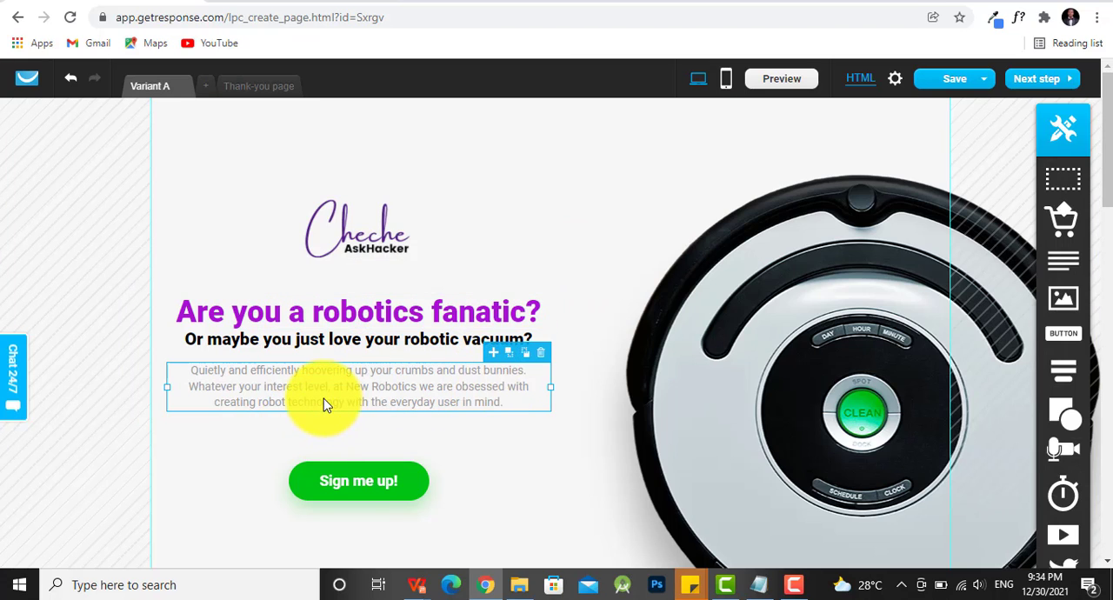
- Make the "Sign me up!" button slightly narrower and select its label for editing
{"action": "left_click", "coordinate": [374, 501]}
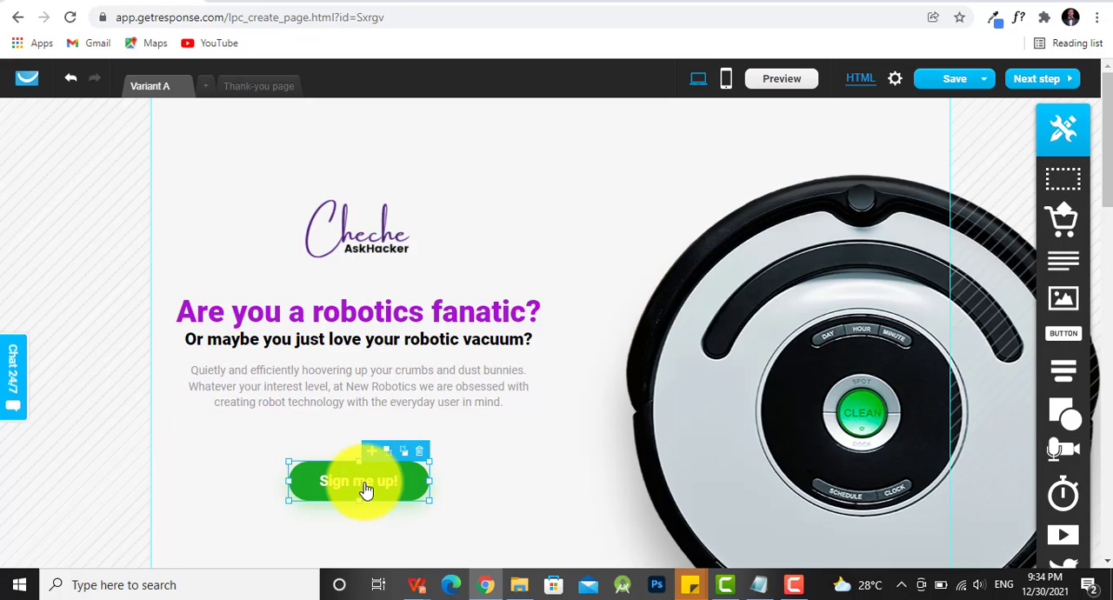
{"action": "left_click", "coordinate": [365, 491]}
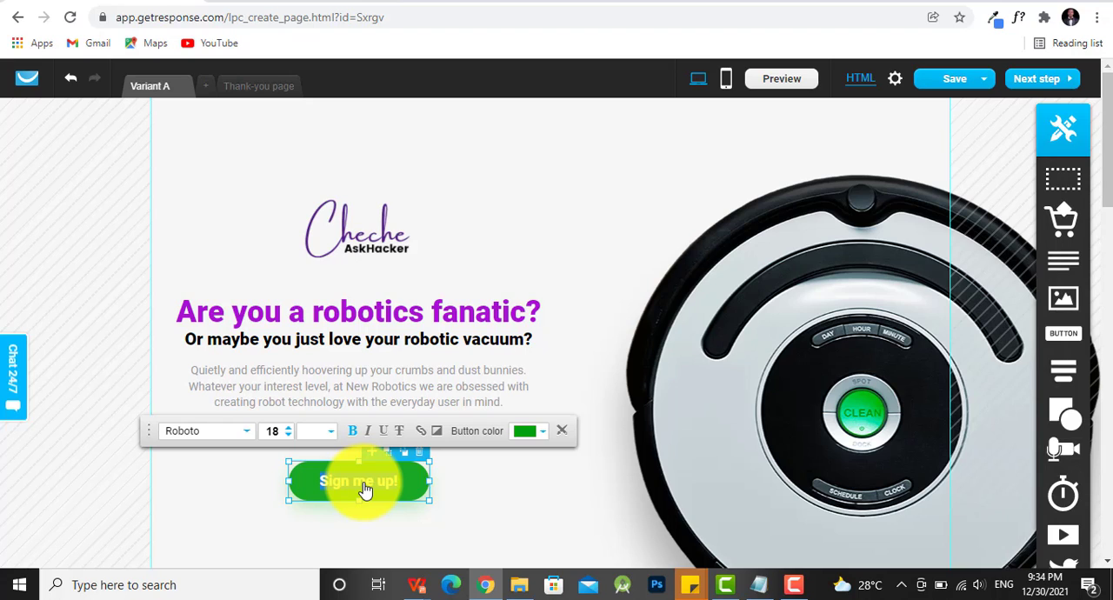
{"action": "left_click_drag", "start_coordinate": [365, 490], "coordinate": [416, 481]}
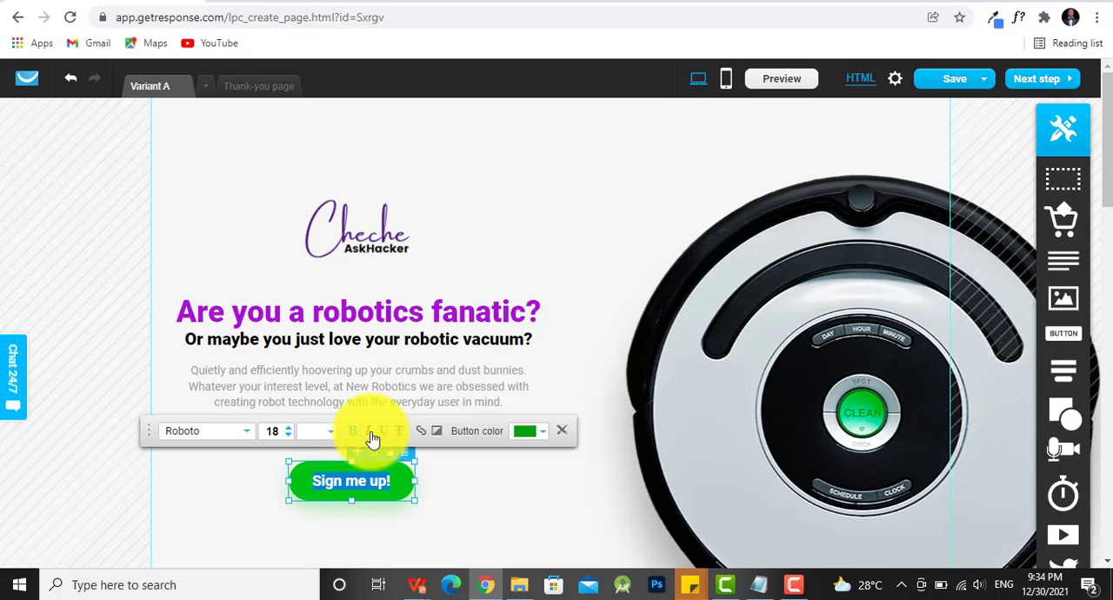
- Examine the link types, web address fields and window targets in the "Sign me up!" button's link settings, and leave them
{"action": "left_click", "coordinate": [420, 435]}
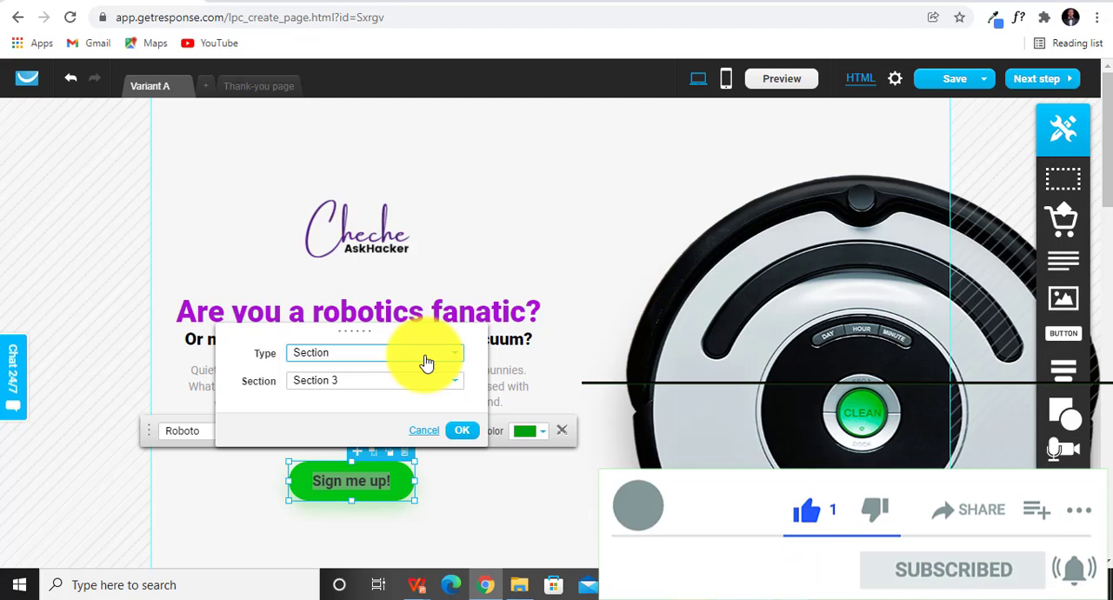
{"action": "left_click", "coordinate": [426, 362]}
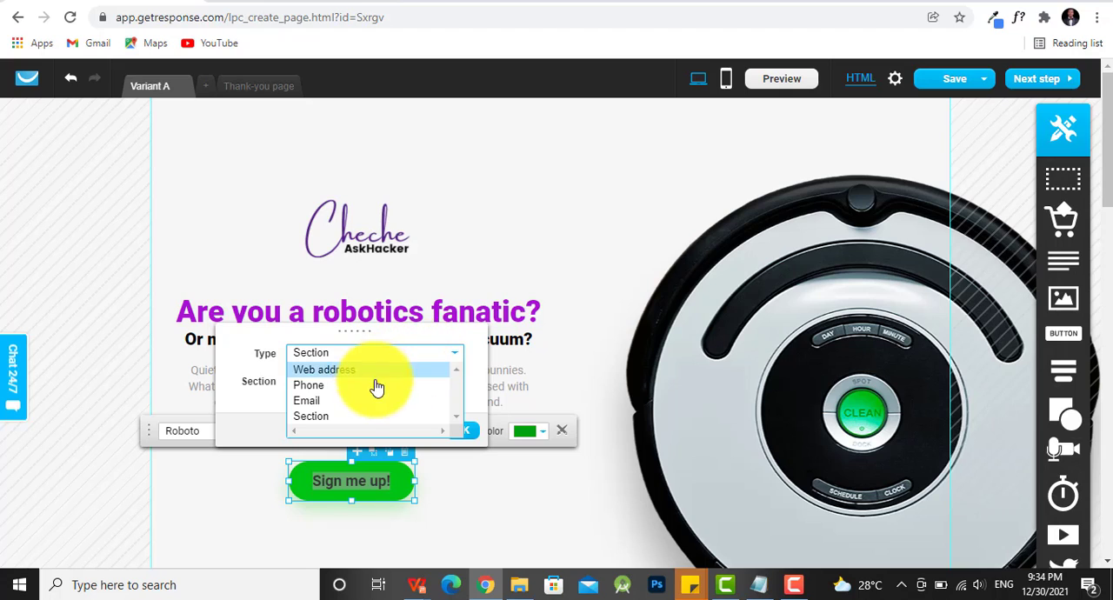
{"action": "left_click", "coordinate": [345, 372]}
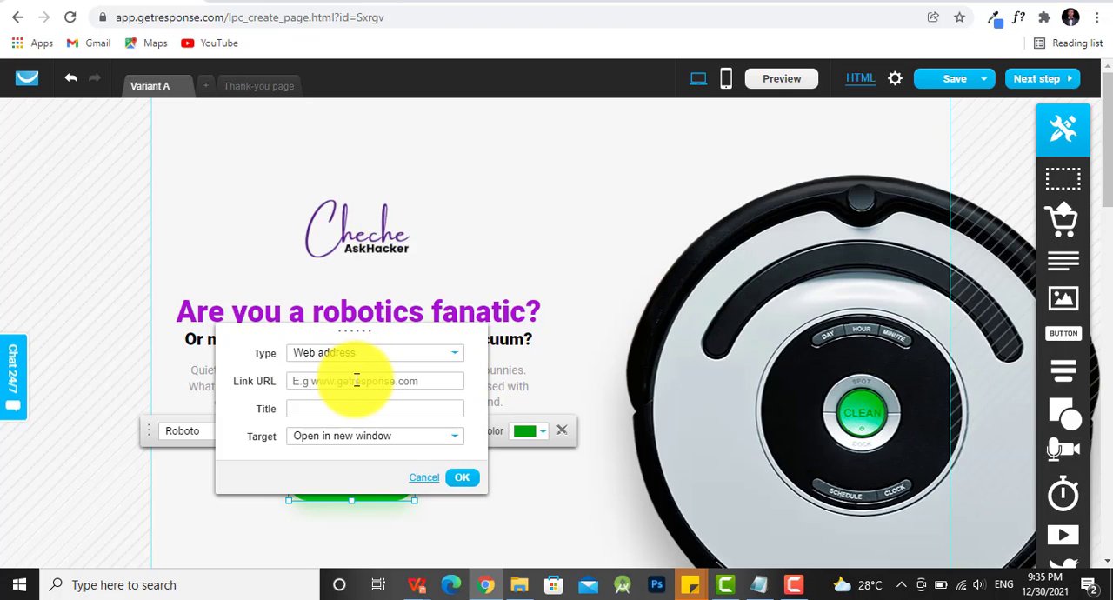
{"action": "left_click", "coordinate": [356, 380]}
{"action": "left_click", "coordinate": [419, 443]}
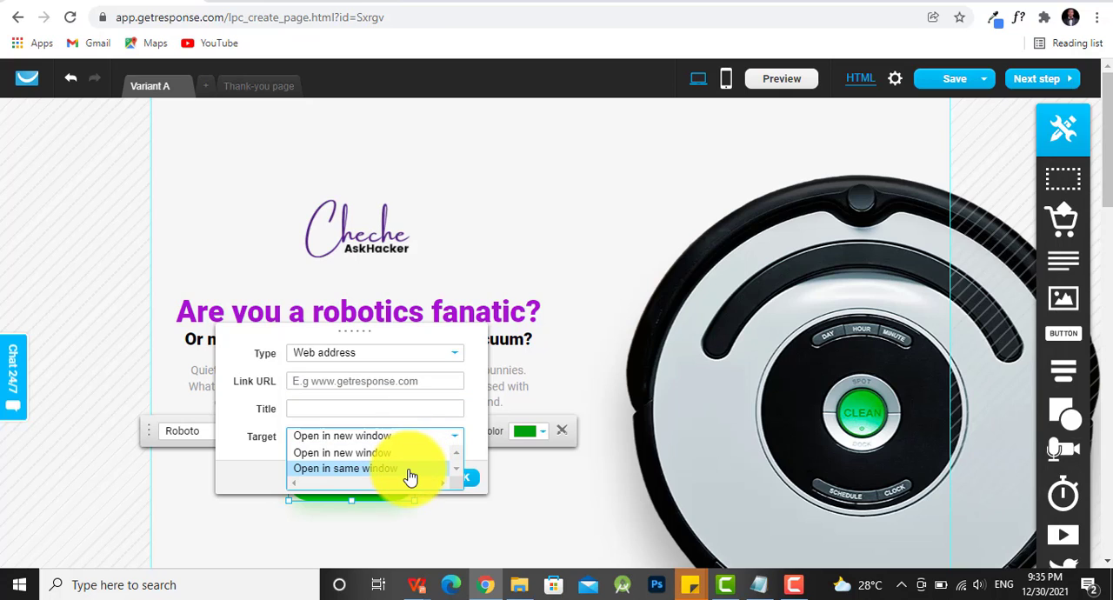
{"action": "left_click", "coordinate": [406, 470]}
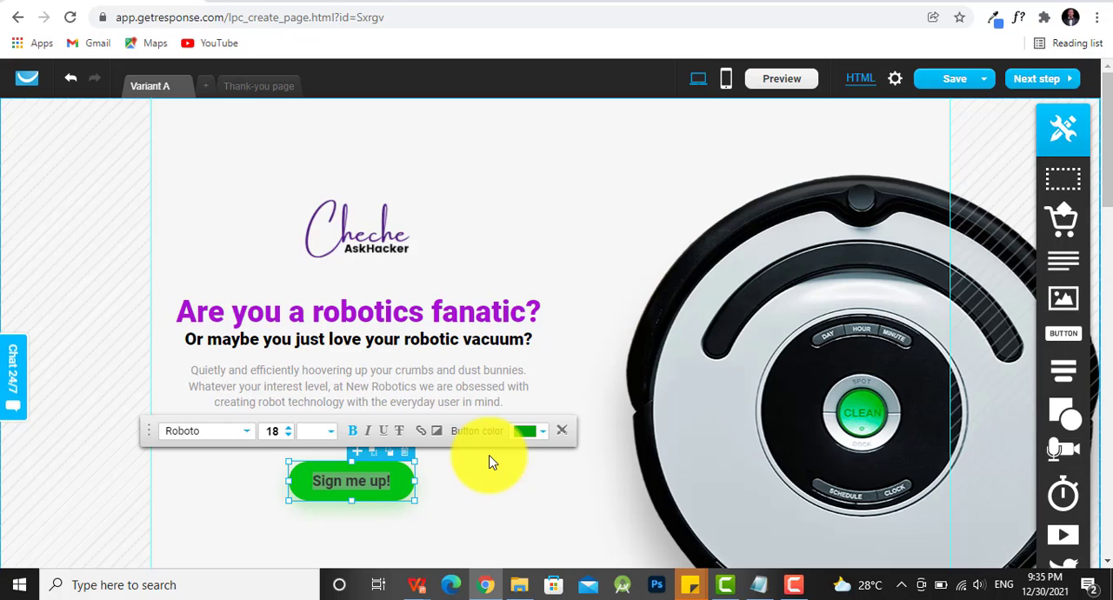
{"action": "left_click", "coordinate": [832, 253]}
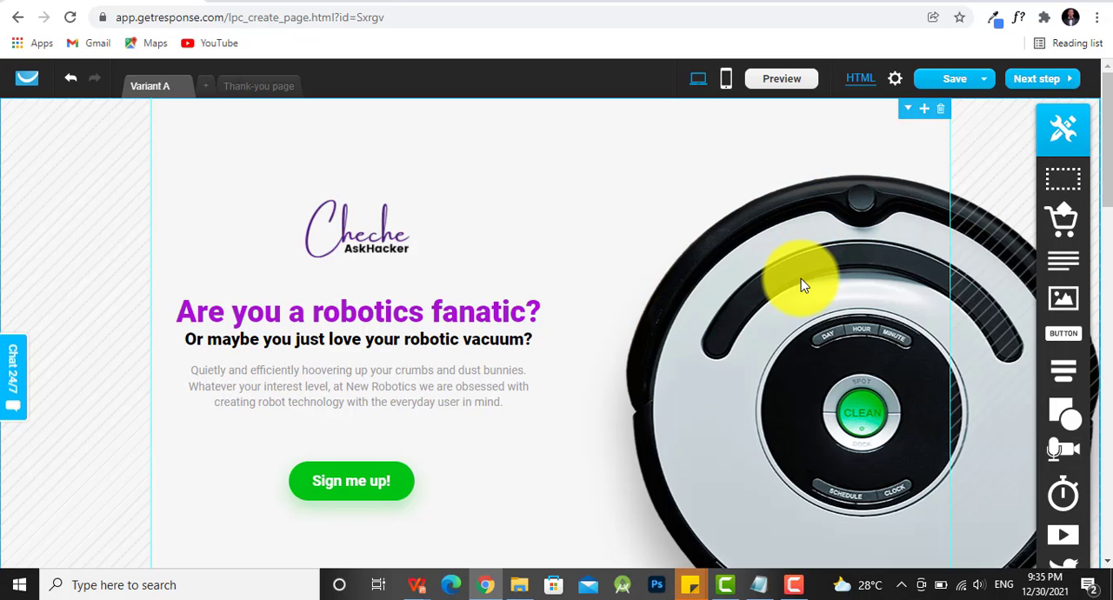
- Examine the robot vacuum section's background image and solid color settings, plus the shape elements available for the page
{"action": "scroll", "coordinate": [807, 279], "scroll_direction": "down", "scroll_amount": 2}
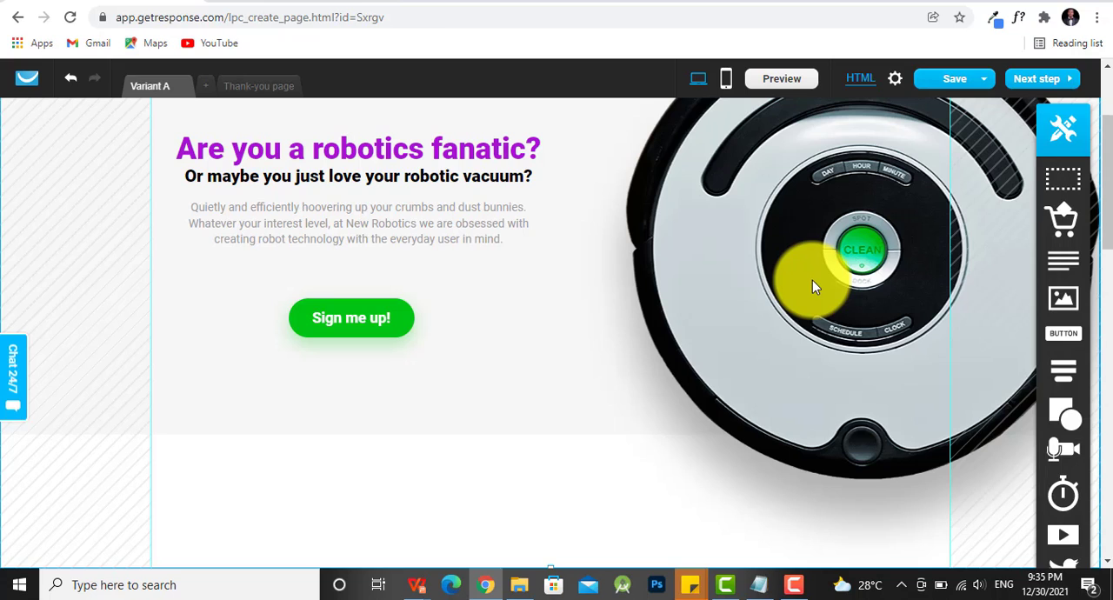
{"action": "double_click", "coordinate": [897, 365]}
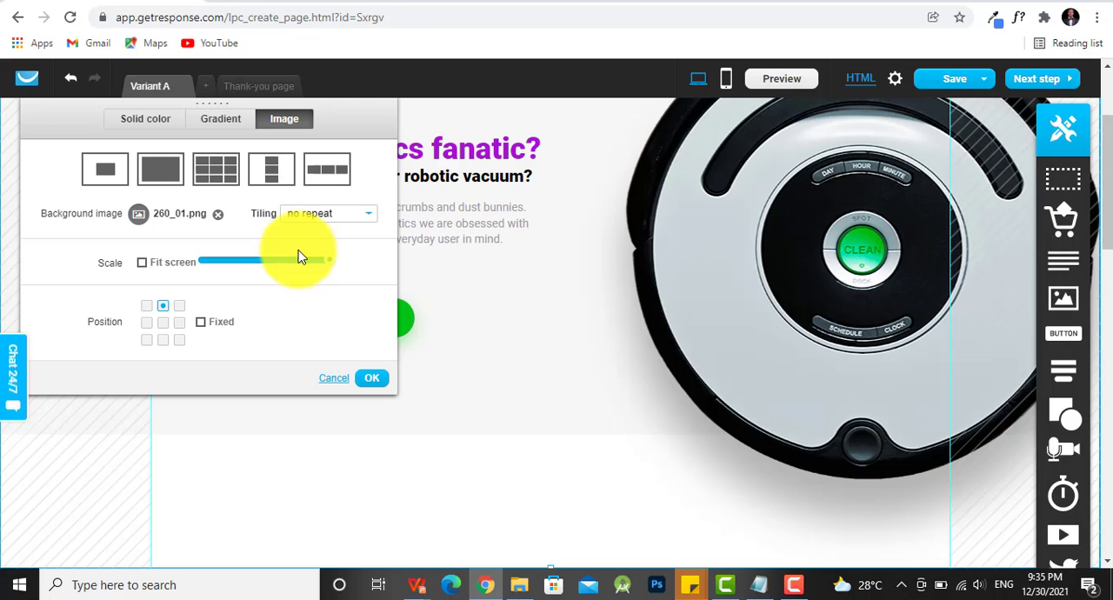
{"action": "left_click", "coordinate": [138, 127]}
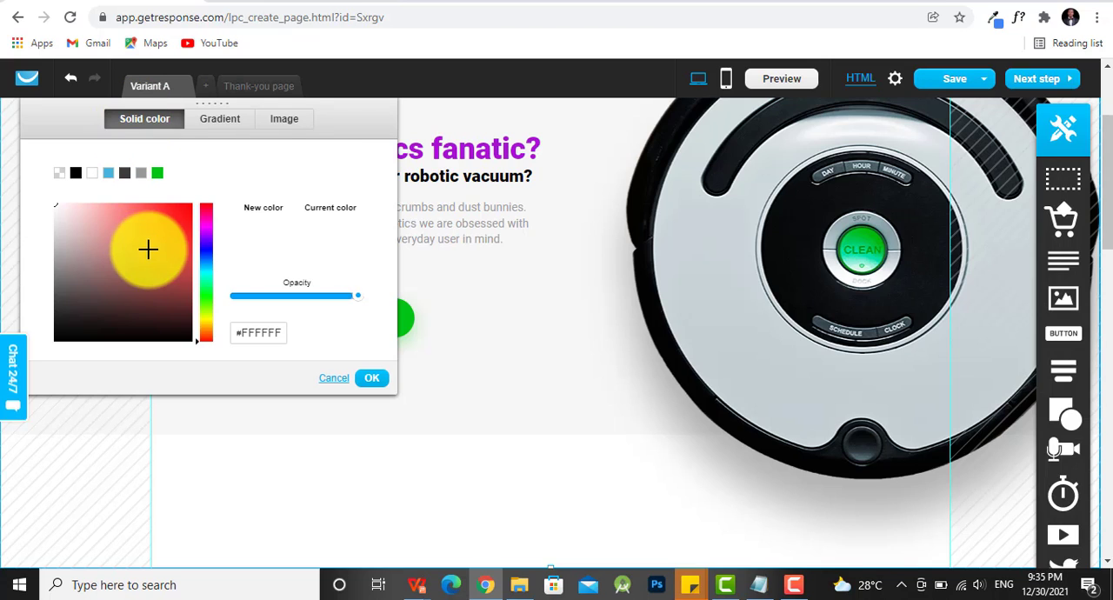
{"action": "left_click", "coordinate": [77, 232]}
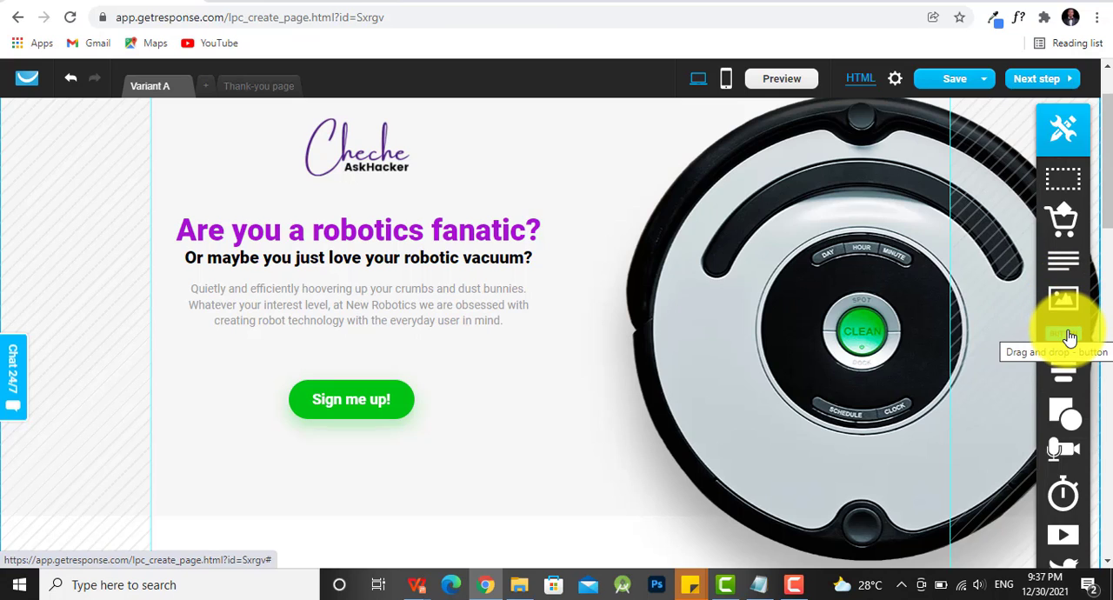
{"action": "mouse_move", "coordinate": [1066, 412]}
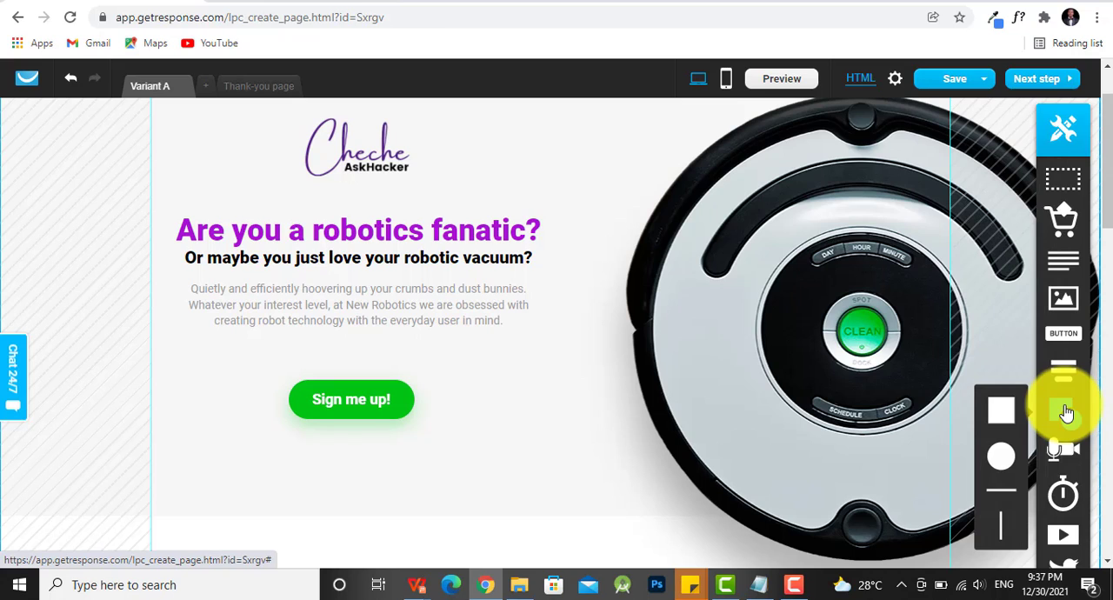
{"action": "mouse_move", "coordinate": [1066, 453]}
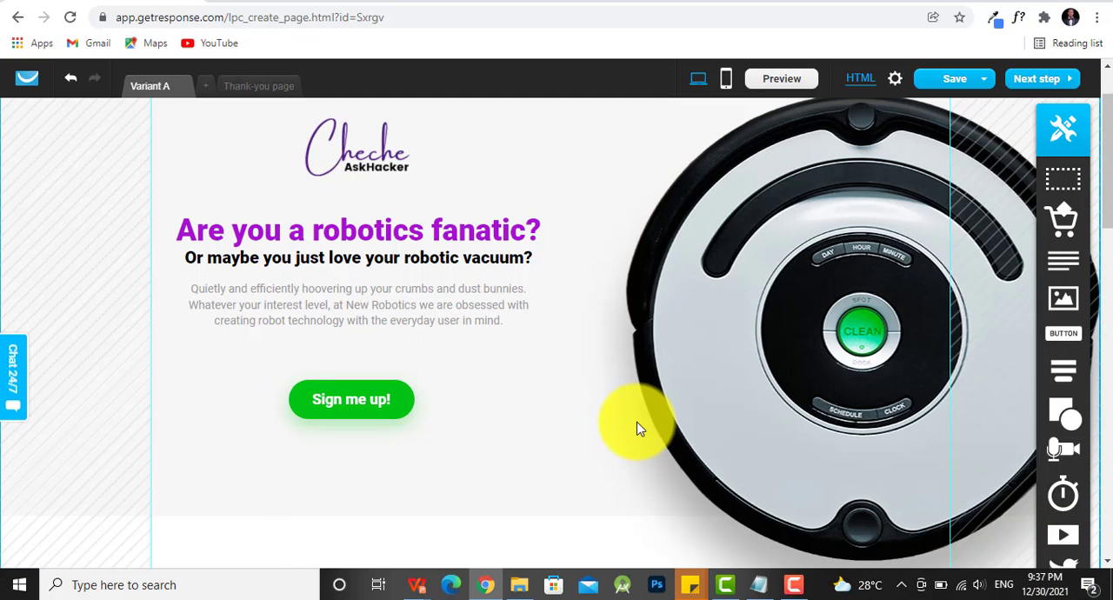
- Delete the section containing the "WOW!" robot picture and the "10 lucky enthusiasts" text
{"action": "scroll", "coordinate": [579, 367], "scroll_direction": "down", "scroll_amount": 1}
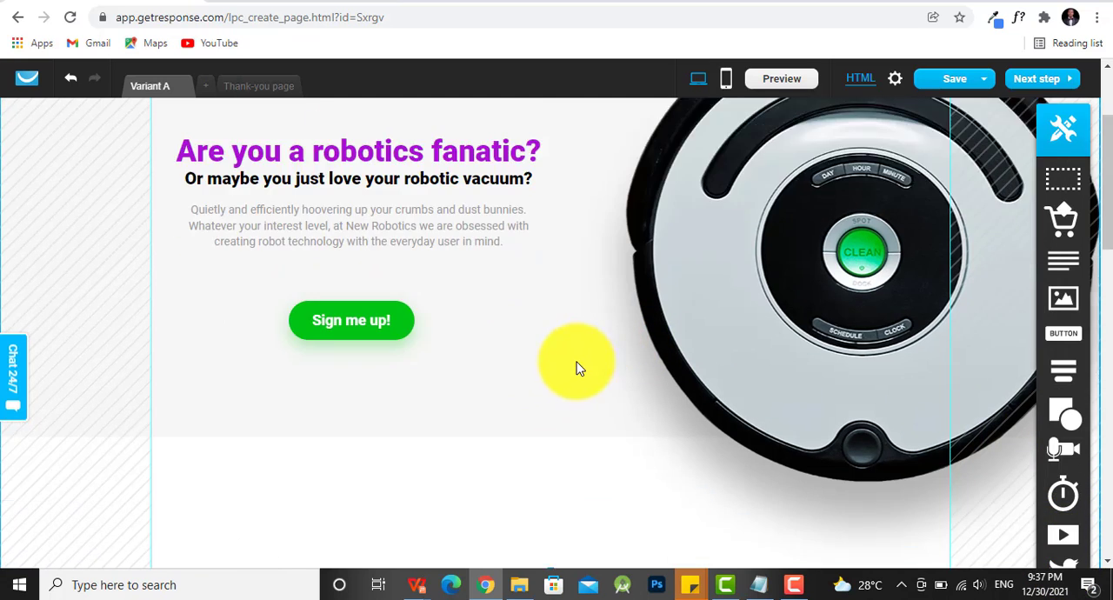
{"action": "scroll", "coordinate": [579, 367], "scroll_direction": "down", "scroll_amount": 4}
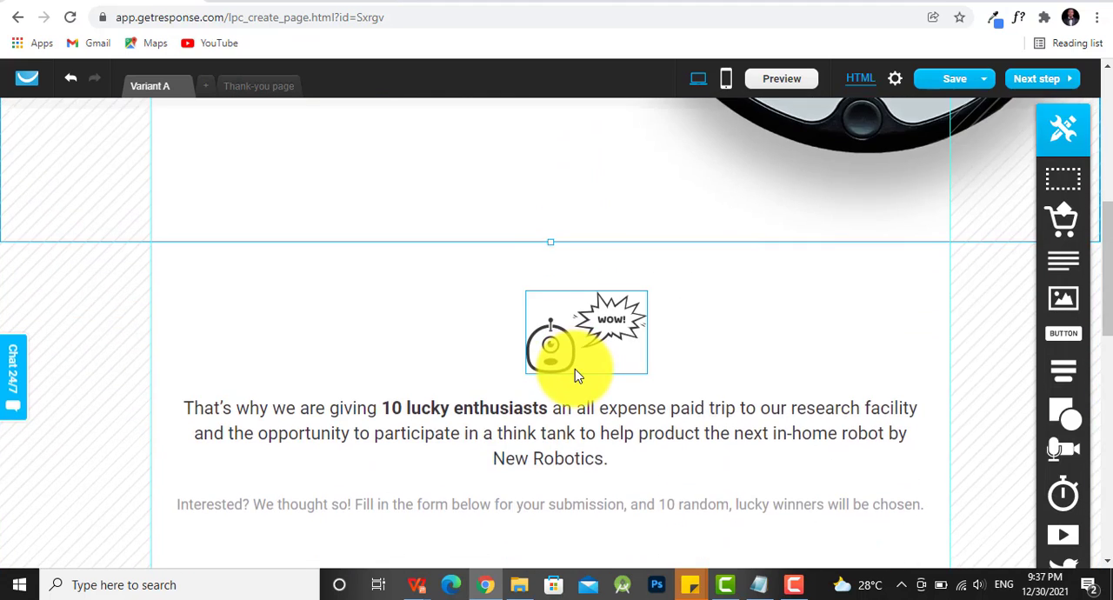
{"action": "scroll", "coordinate": [574, 372], "scroll_direction": "down", "scroll_amount": 1}
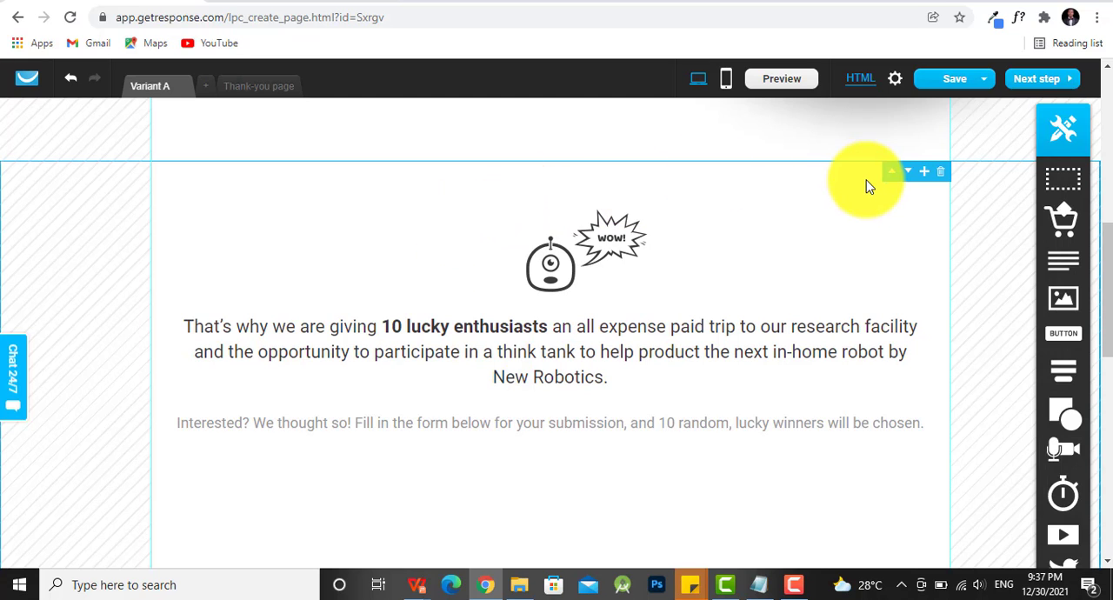
{"action": "left_click", "coordinate": [943, 176]}
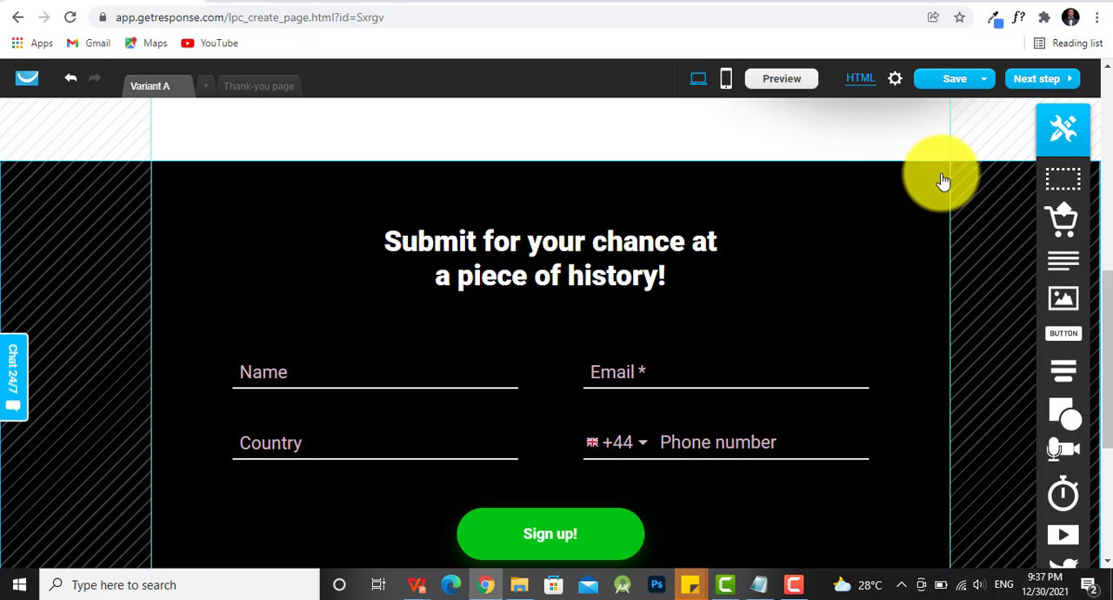
- Examine the "Submit for your chance at a piece of history!" heading, its sign-up form and the "Sign me up!" button above
{"action": "scroll", "coordinate": [863, 248], "scroll_direction": "down", "scroll_amount": 1}
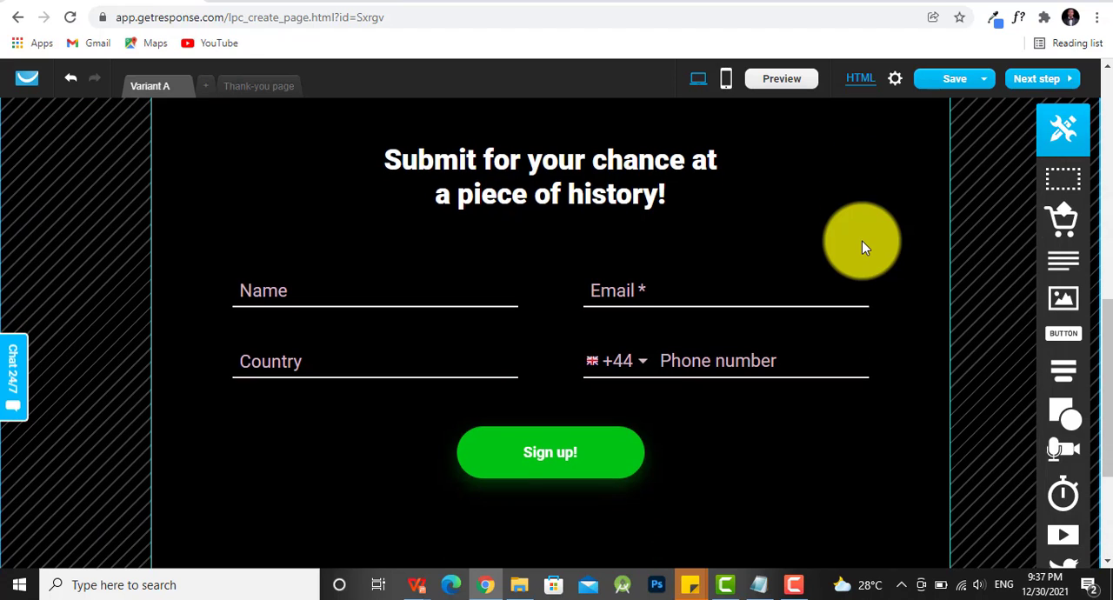
{"action": "scroll", "coordinate": [863, 247], "scroll_direction": "up", "scroll_amount": 1}
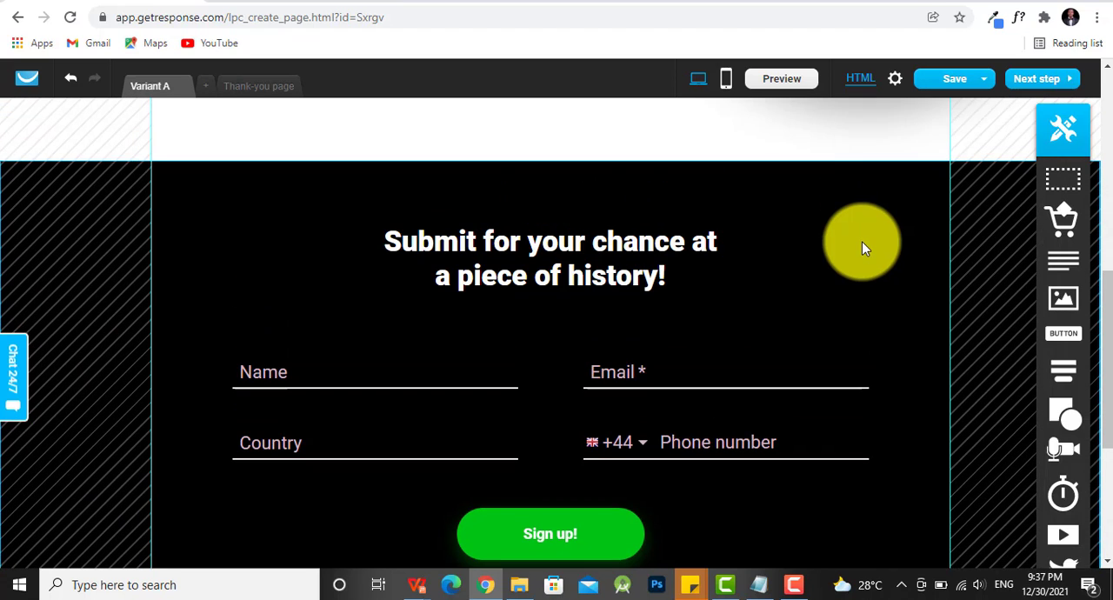
{"action": "left_click", "coordinate": [661, 272]}
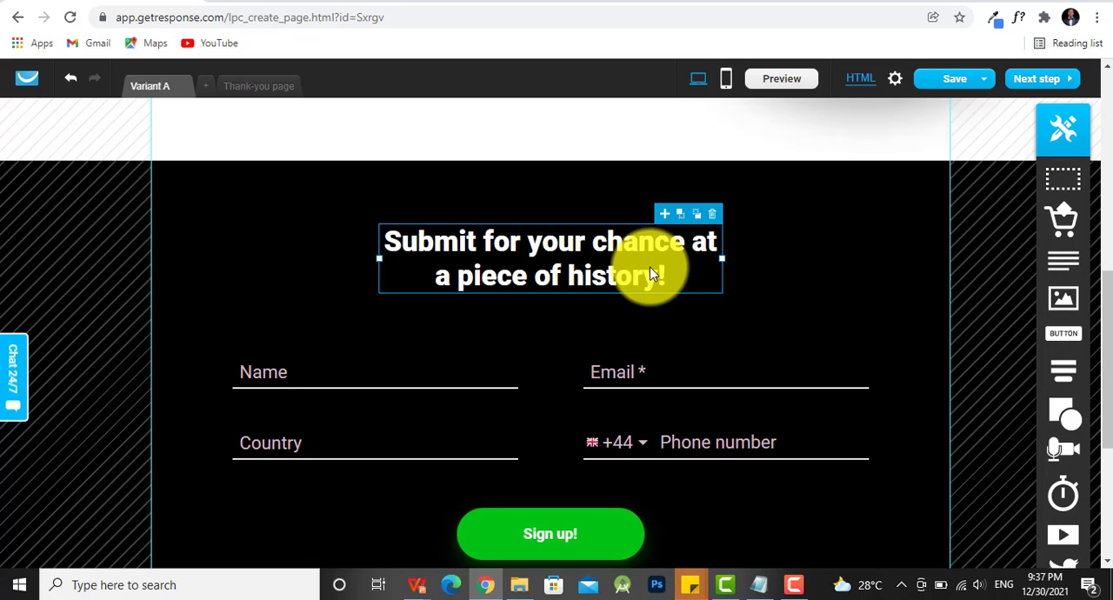
{"action": "double_click", "coordinate": [654, 274]}
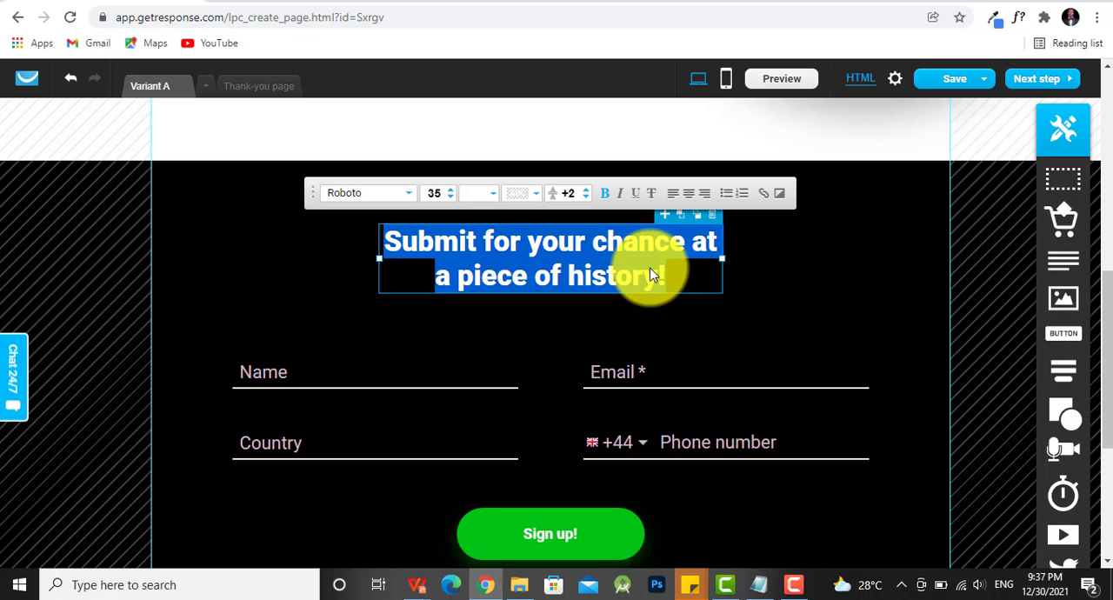
{"action": "left_click", "coordinate": [651, 274]}
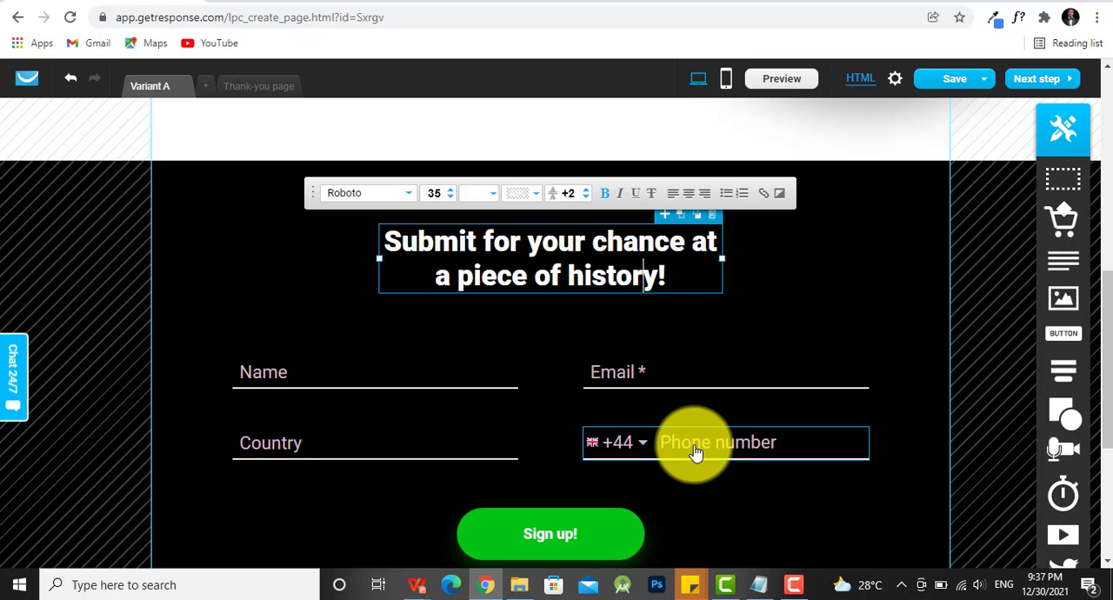
{"action": "scroll", "coordinate": [674, 454], "scroll_direction": "down", "scroll_amount": 2}
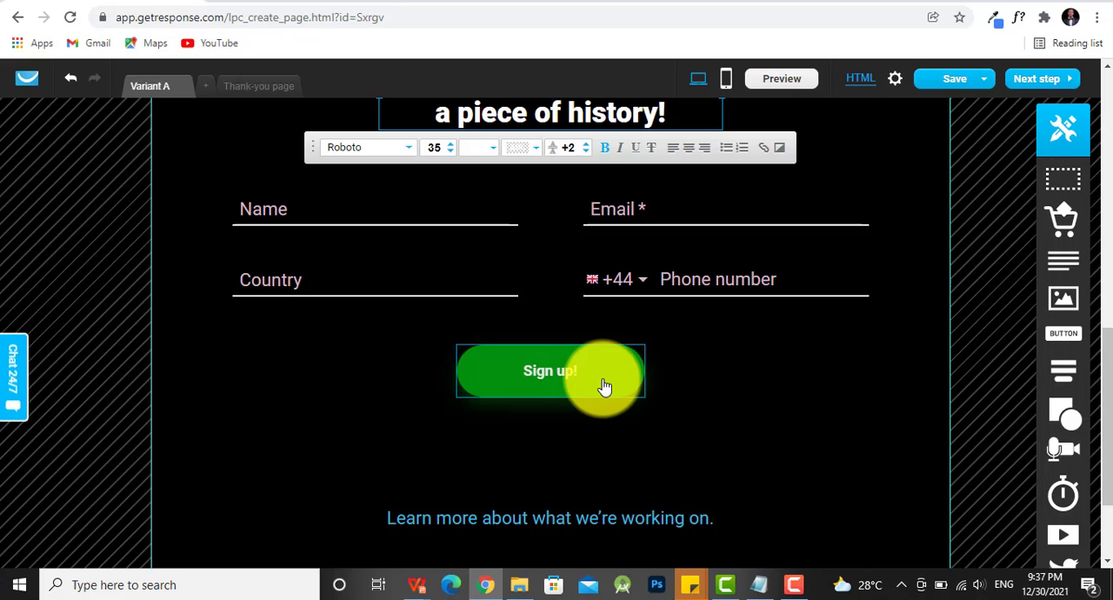
{"action": "scroll", "coordinate": [484, 398], "scroll_direction": "up", "scroll_amount": 8}
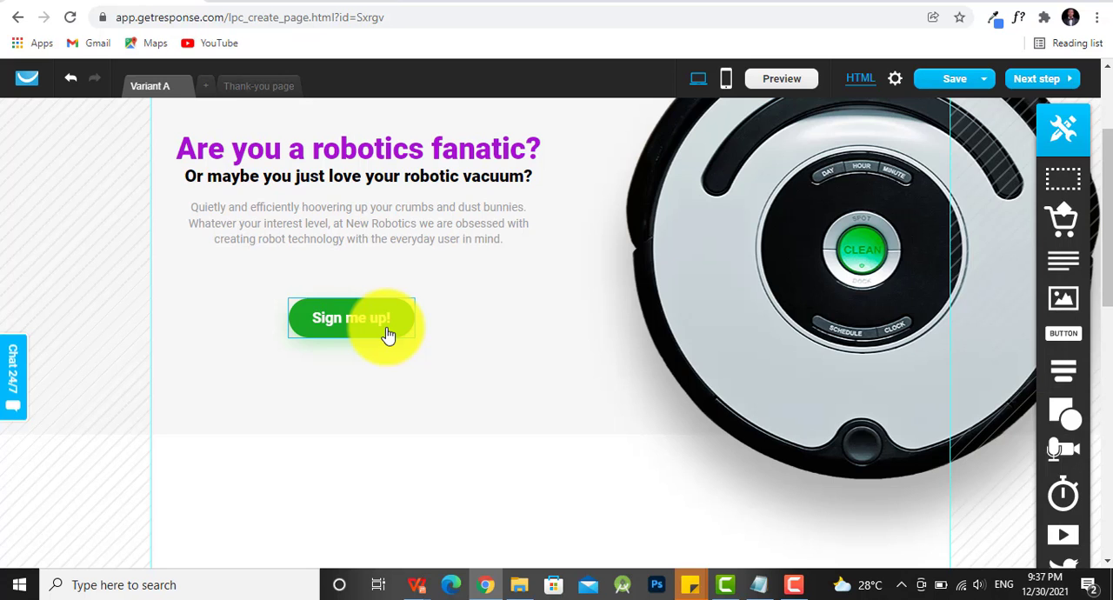
{"action": "scroll", "coordinate": [408, 352], "scroll_direction": "down", "scroll_amount": 2}
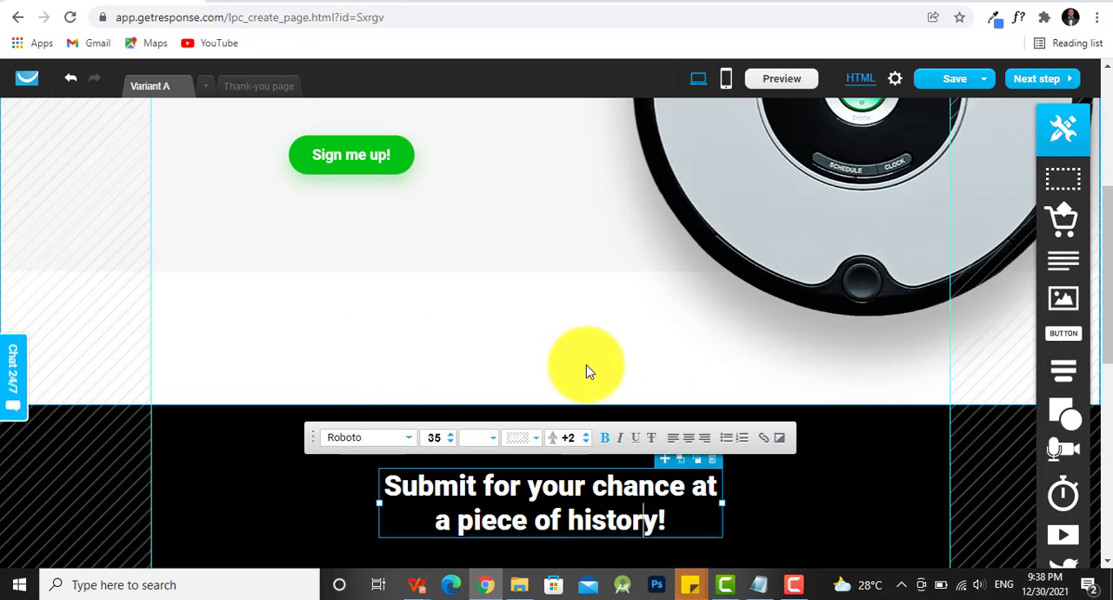
{"action": "scroll", "coordinate": [538, 358], "scroll_direction": "up", "scroll_amount": 1}
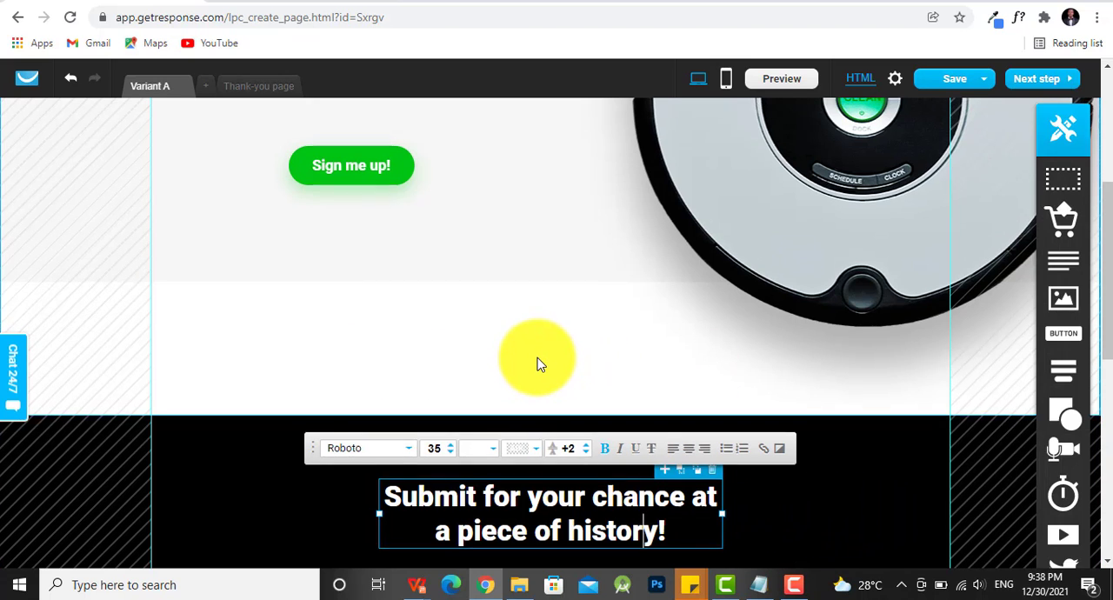
- Check which target the "Sign me up!" button links to and leave its link settings
{"action": "left_click", "coordinate": [373, 235]}
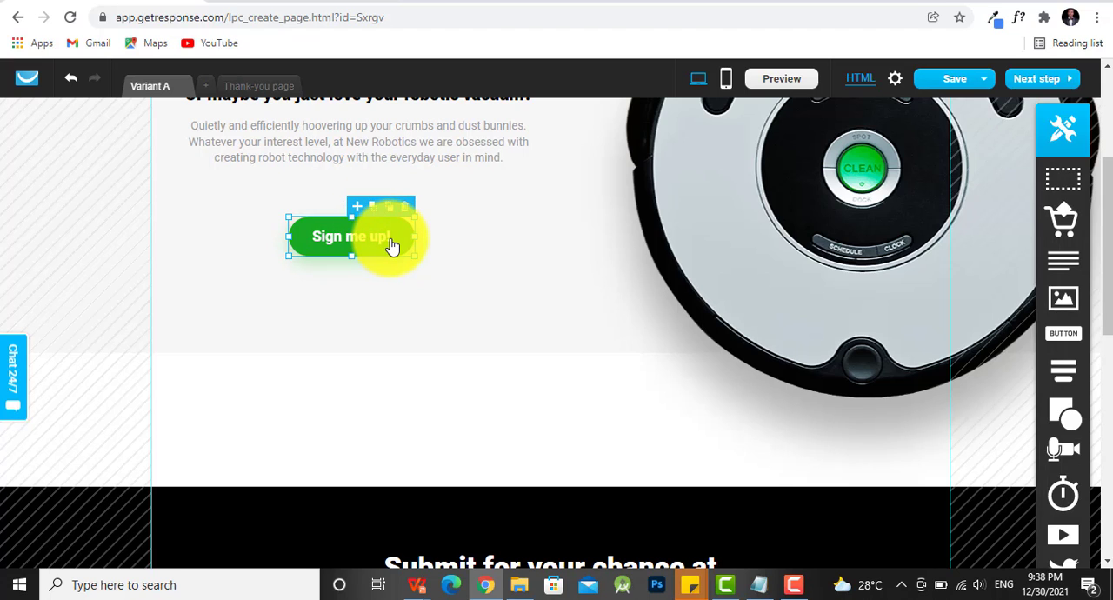
{"action": "double_click", "coordinate": [392, 246]}
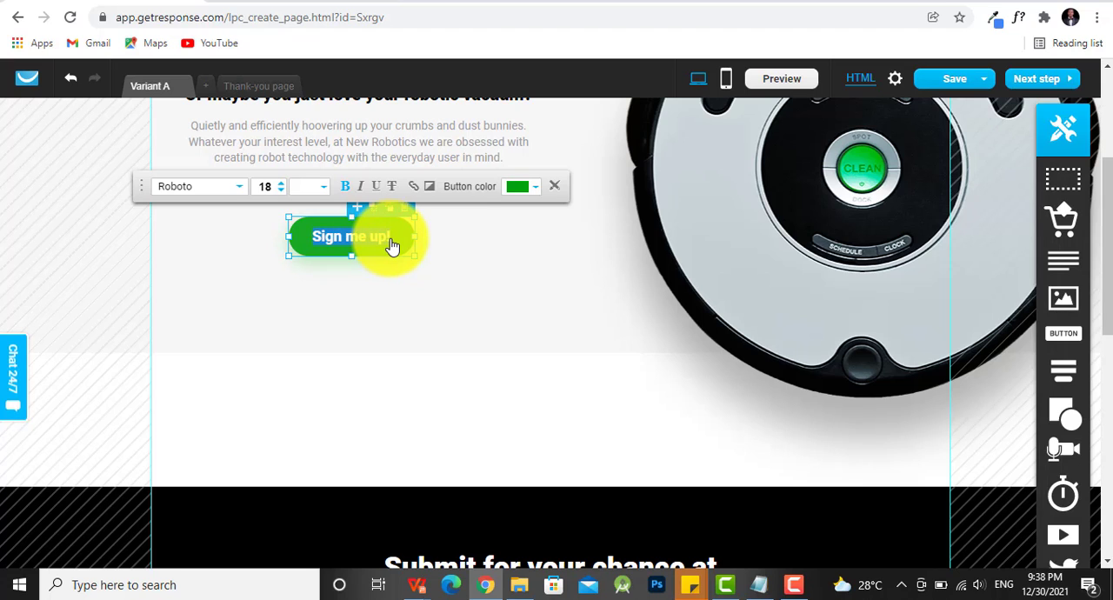
{"action": "left_click", "coordinate": [416, 190]}
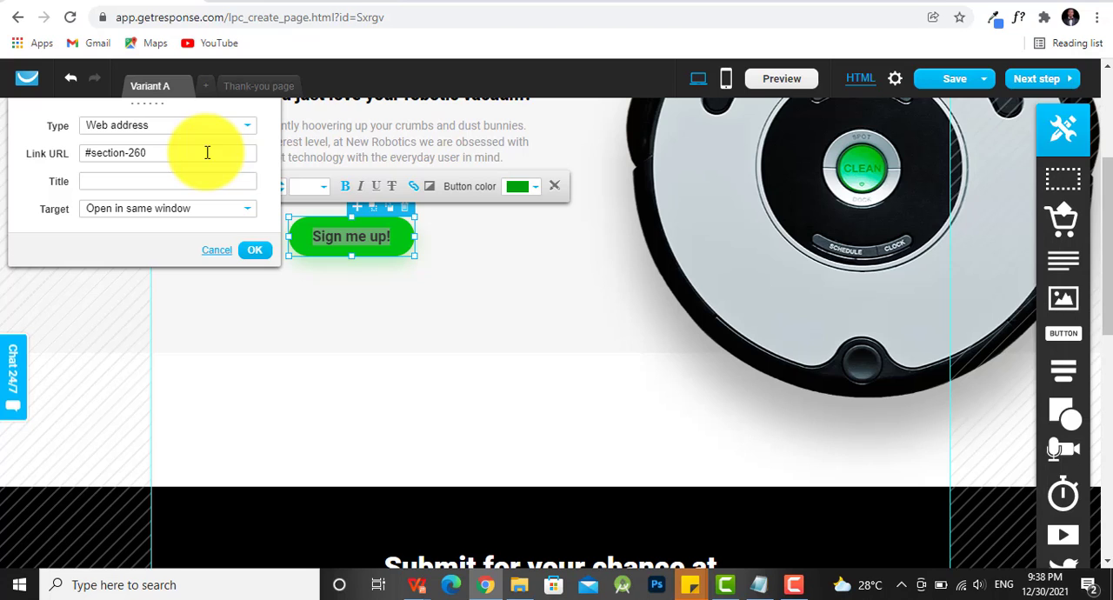
{"action": "left_click", "coordinate": [411, 311]}
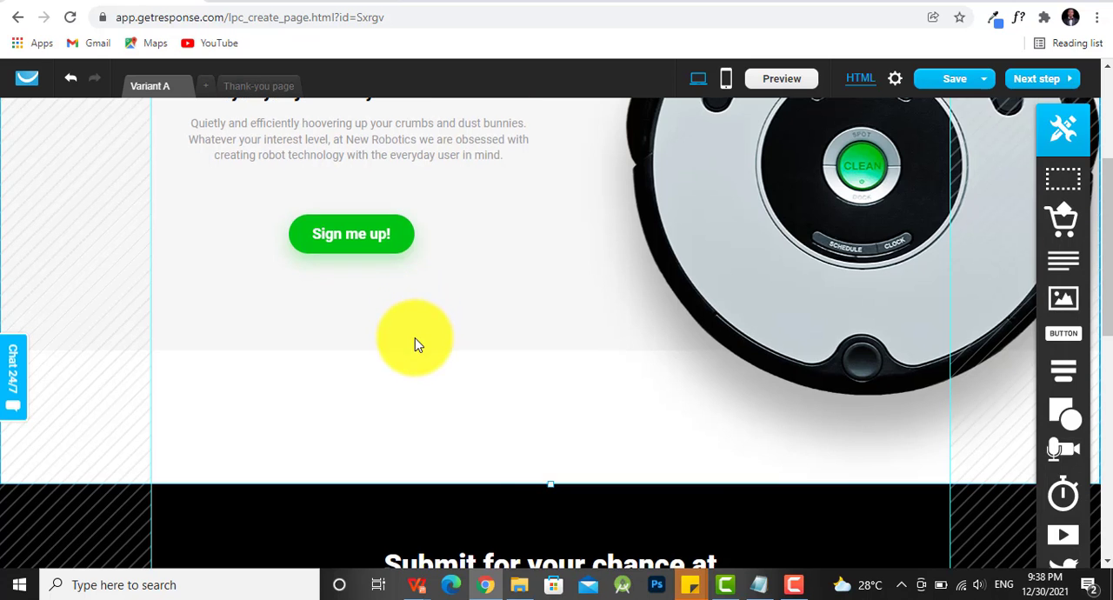
- Review the sign-up form section through to the contact details and social links in the footer
{"action": "scroll", "coordinate": [417, 339], "scroll_direction": "down", "scroll_amount": 4}
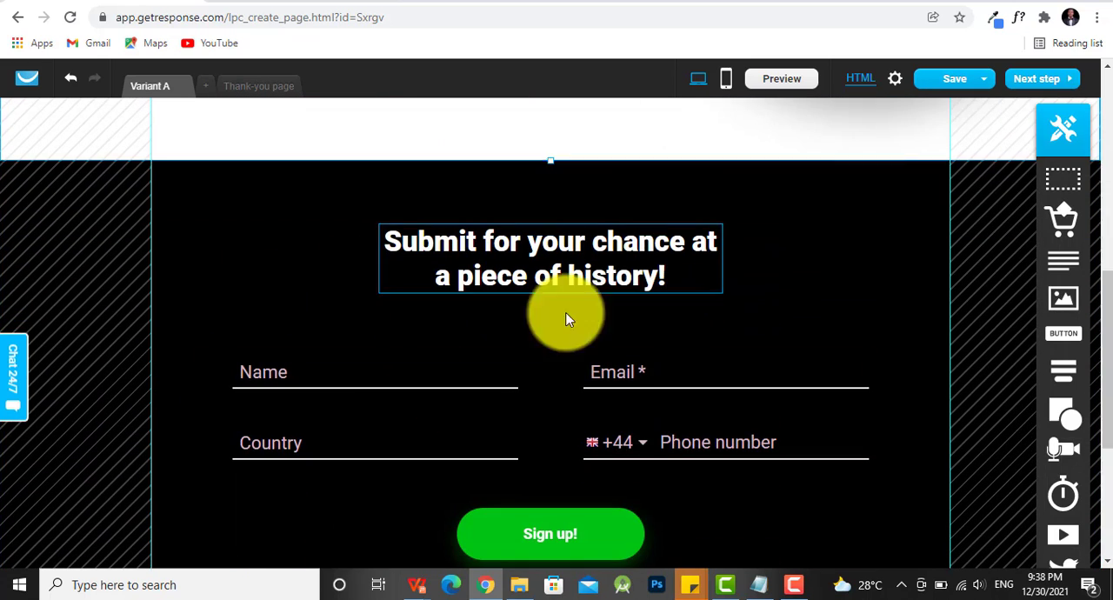
{"action": "scroll", "coordinate": [800, 294], "scroll_direction": "down", "scroll_amount": 1}
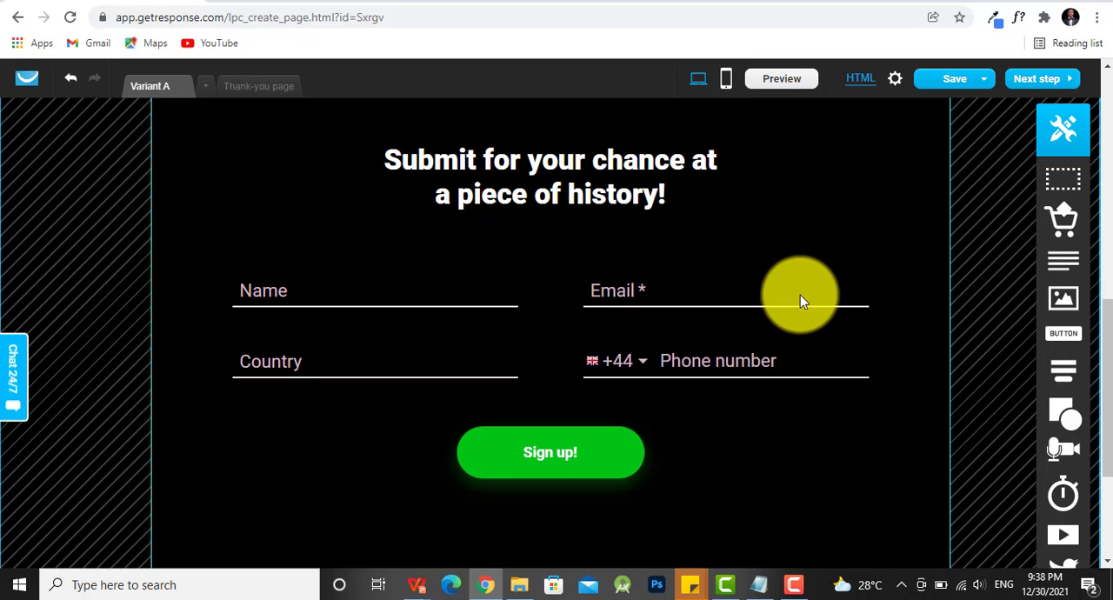
{"action": "scroll", "coordinate": [800, 309], "scroll_direction": "down", "scroll_amount": 3}
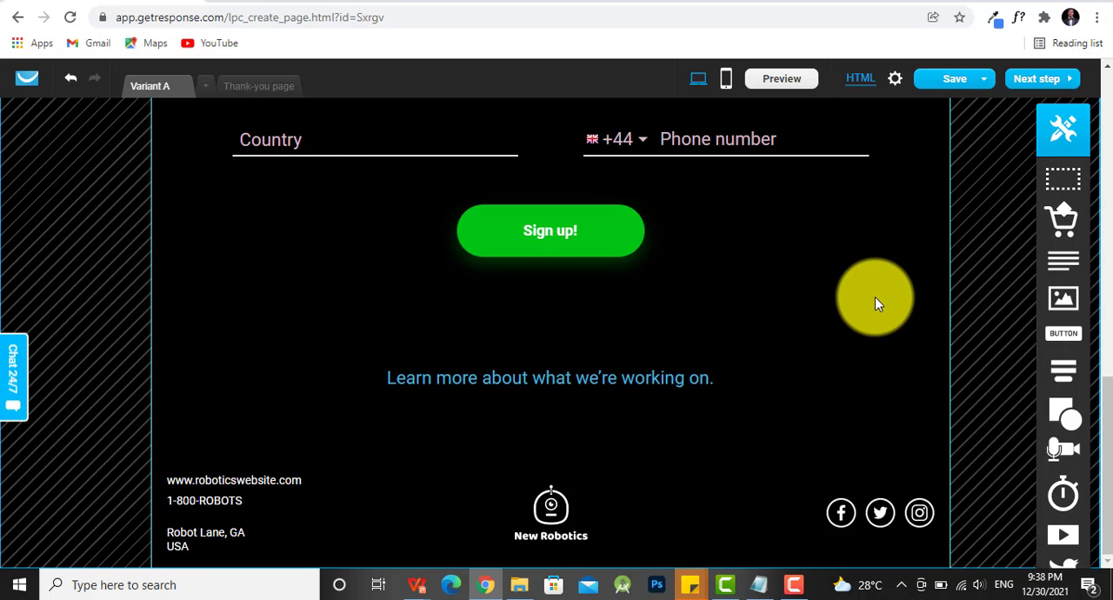
- Delete the Country and Phone number fields from the sign-up form, keeping only Name and Email
{"action": "scroll", "coordinate": [875, 296], "scroll_direction": "up", "scroll_amount": 3}
{"action": "left_click", "coordinate": [859, 378]}
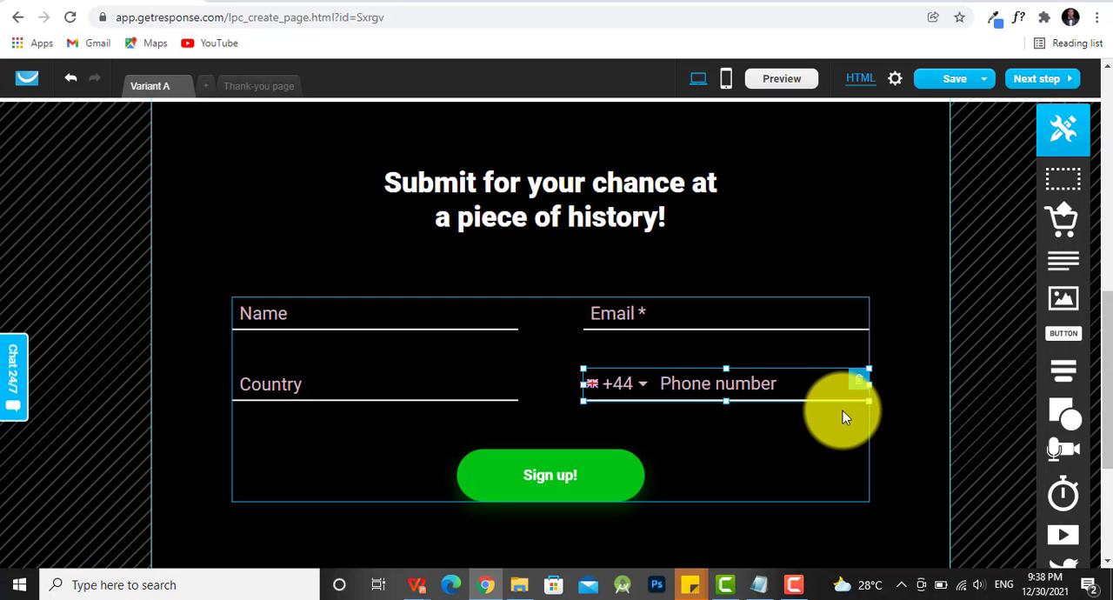
{"action": "left_click", "coordinate": [757, 232]}
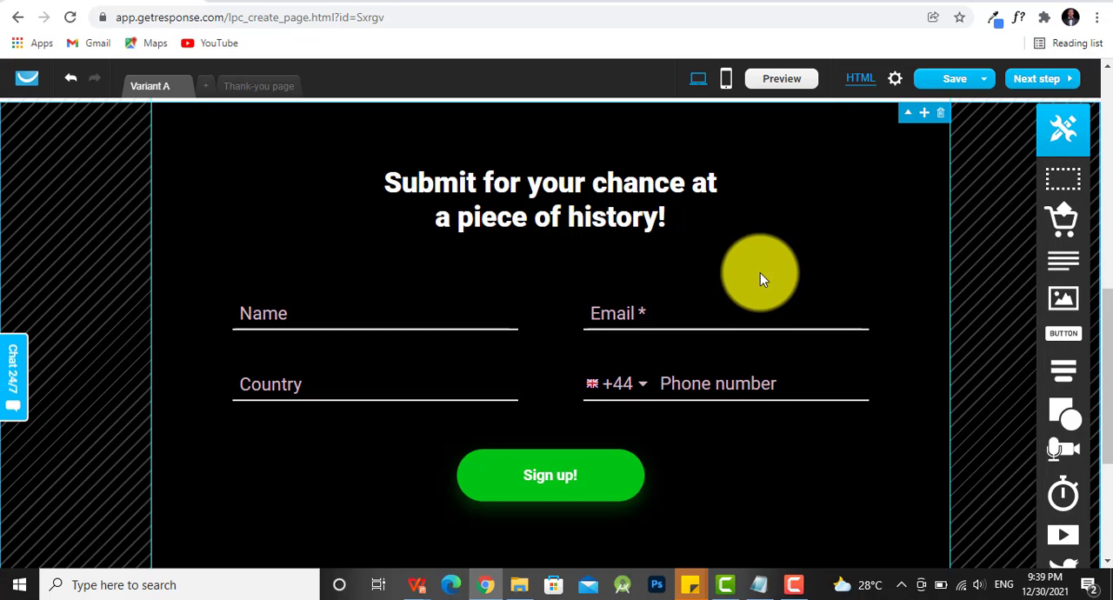
{"action": "left_click", "coordinate": [448, 389]}
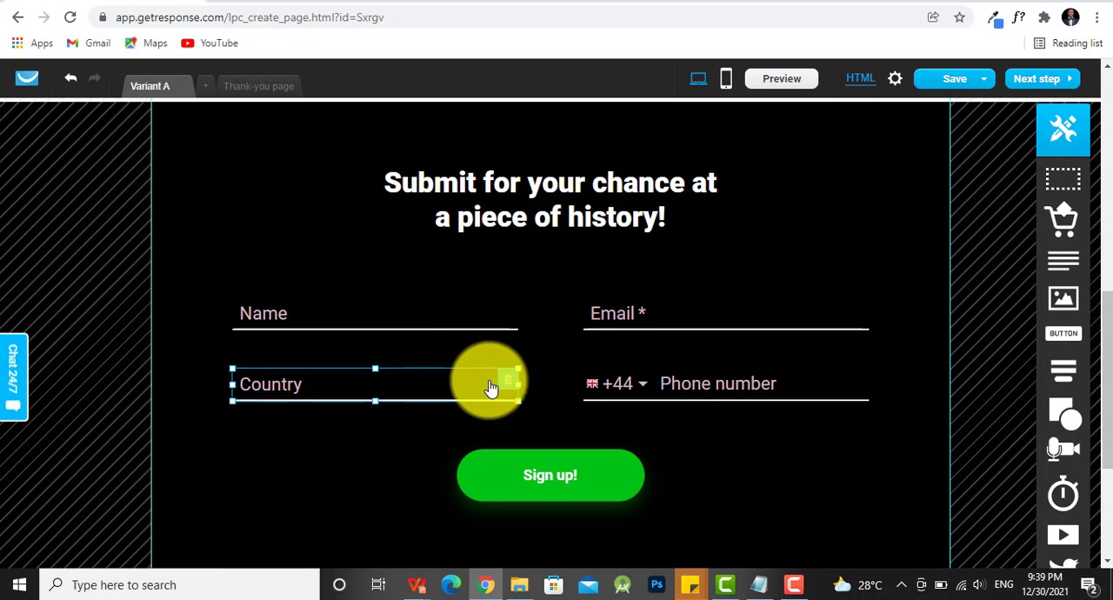
{"action": "key", "text": "Delete"}
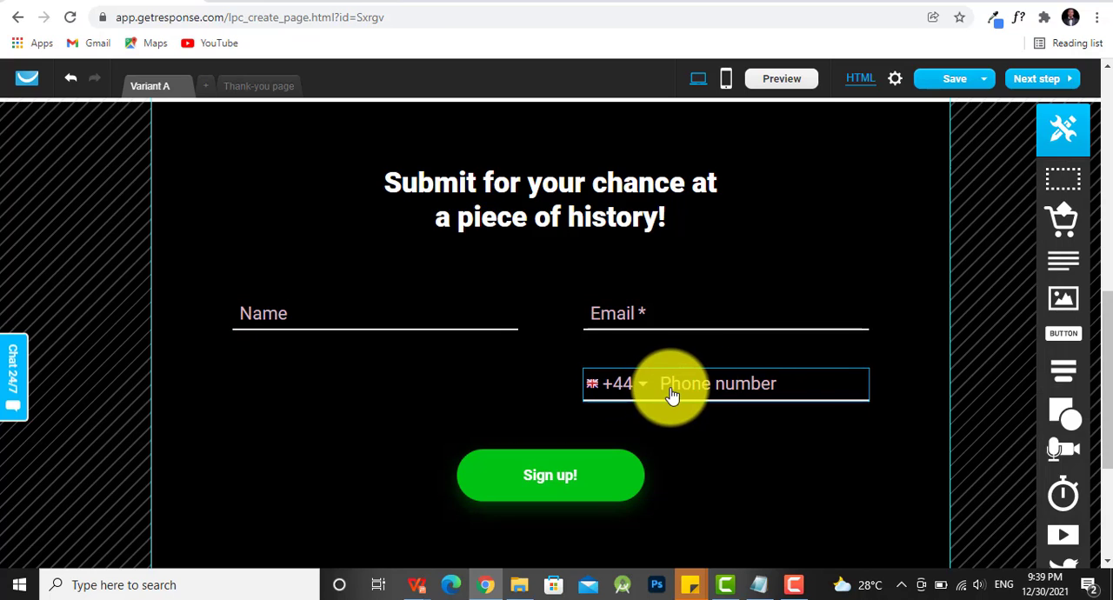
{"action": "left_click", "coordinate": [813, 390]}
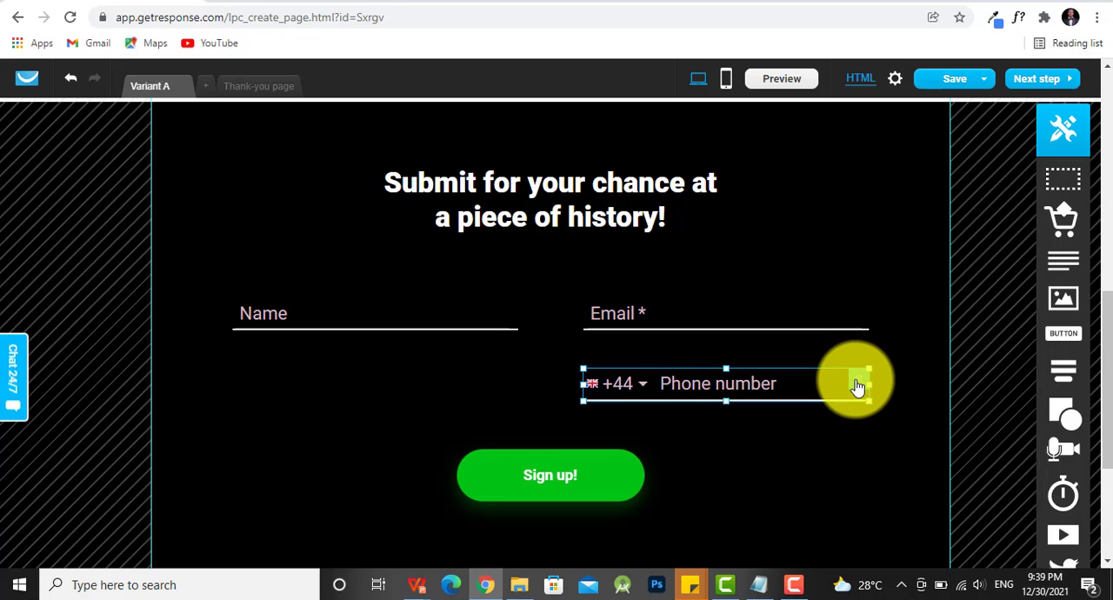
{"action": "key", "text": "Delete"}
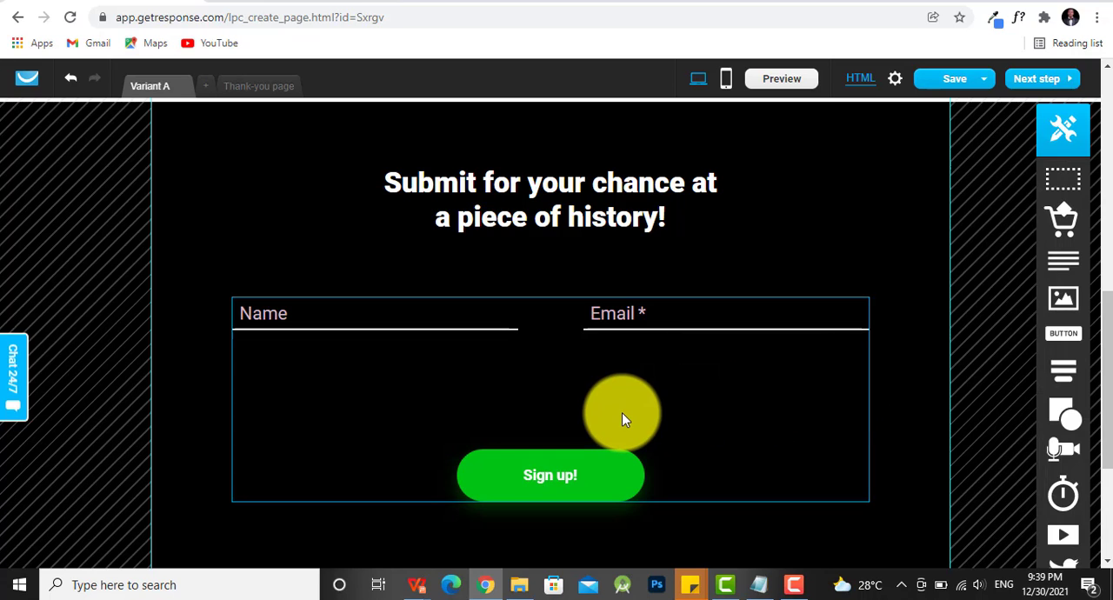
- Create the mobile version of the Variant A landing page
{"action": "scroll", "coordinate": [580, 414], "scroll_direction": "down", "scroll_amount": 3}
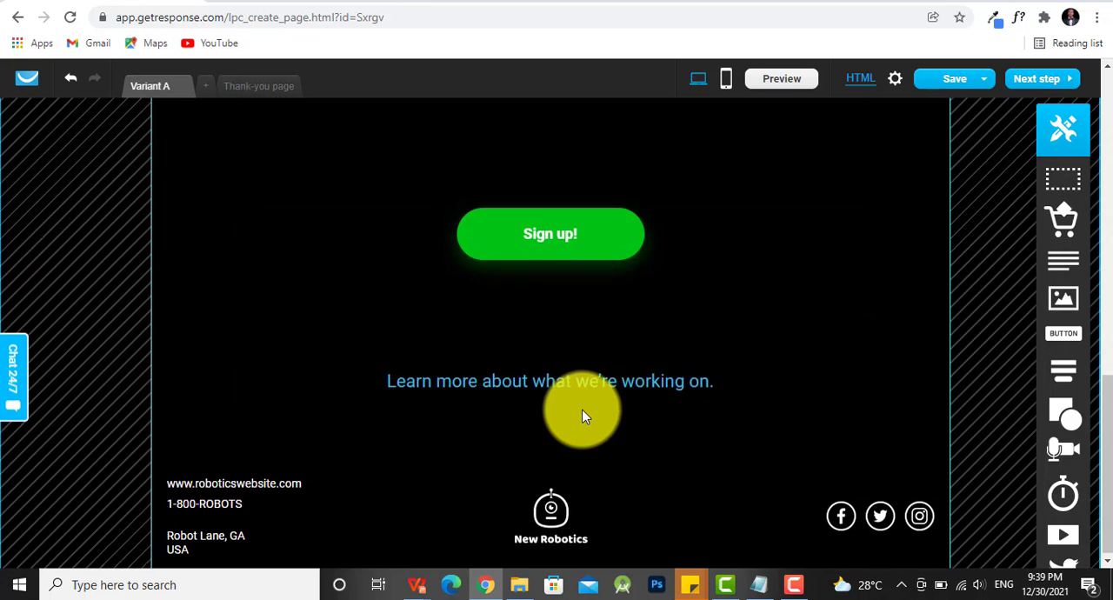
{"action": "scroll", "coordinate": [583, 415], "scroll_direction": "up", "scroll_amount": 5}
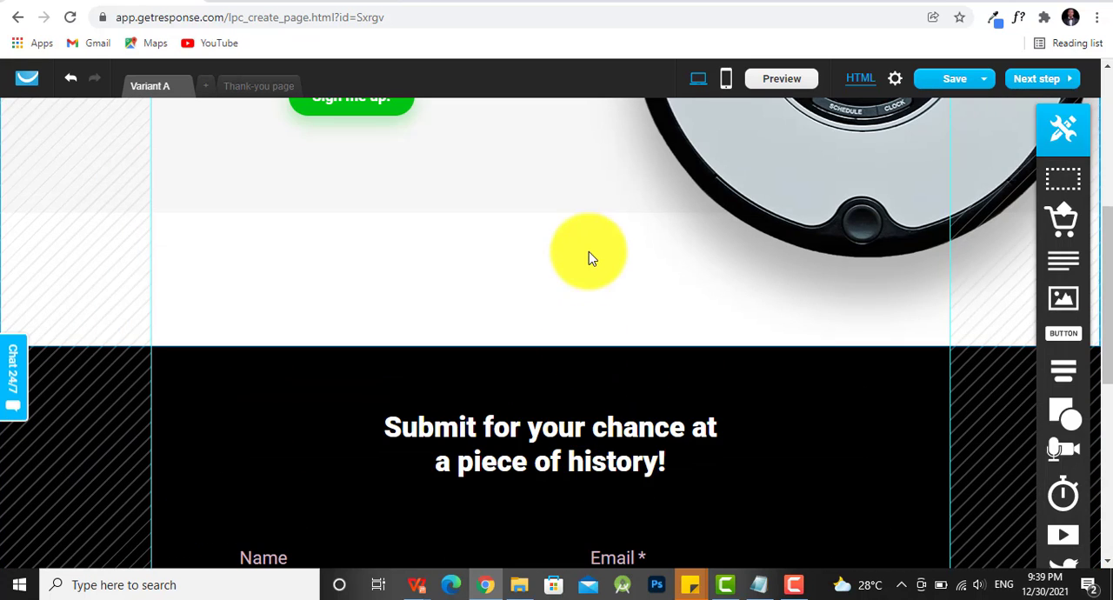
{"action": "left_click", "coordinate": [727, 85]}
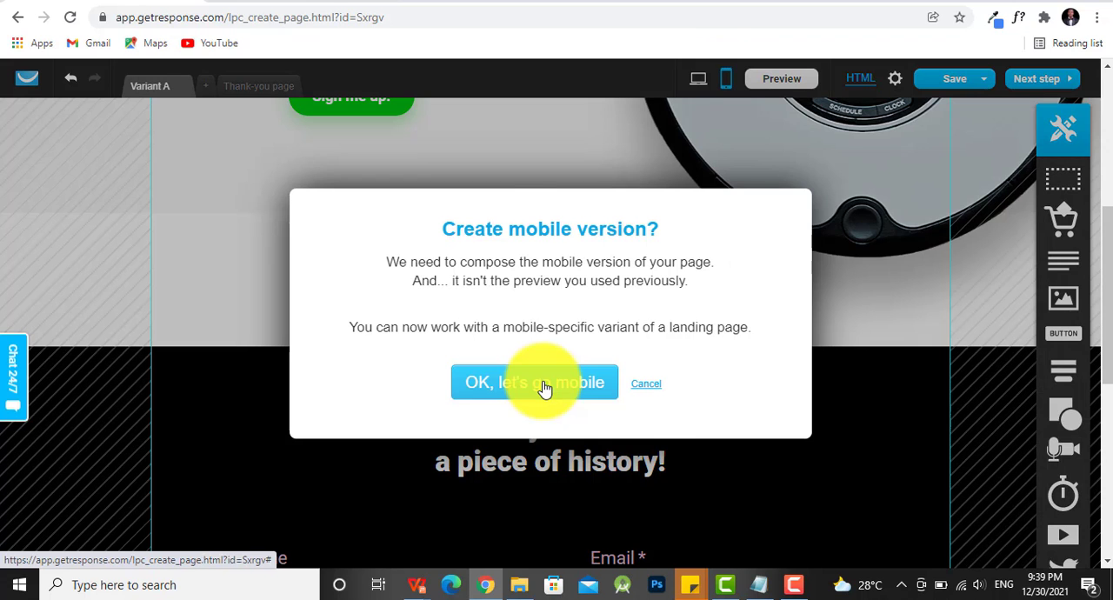
{"action": "left_click", "coordinate": [543, 384]}
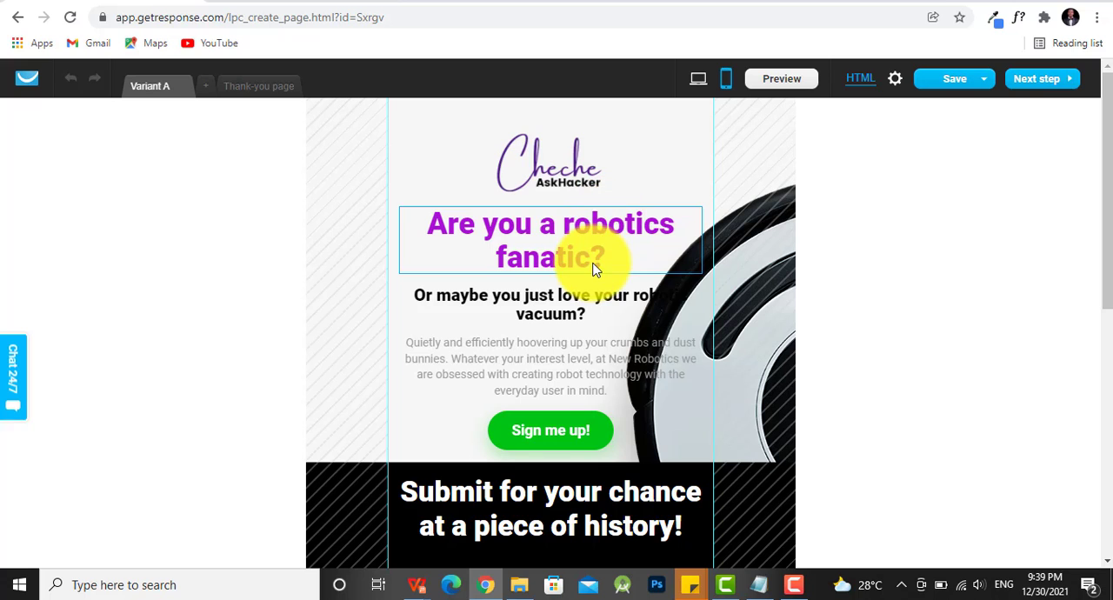
- Delete the Facebook, Twitter and Instagram icons from the footer of the landing page's mobile version
{"action": "scroll", "coordinate": [594, 271], "scroll_direction": "down", "scroll_amount": 1}
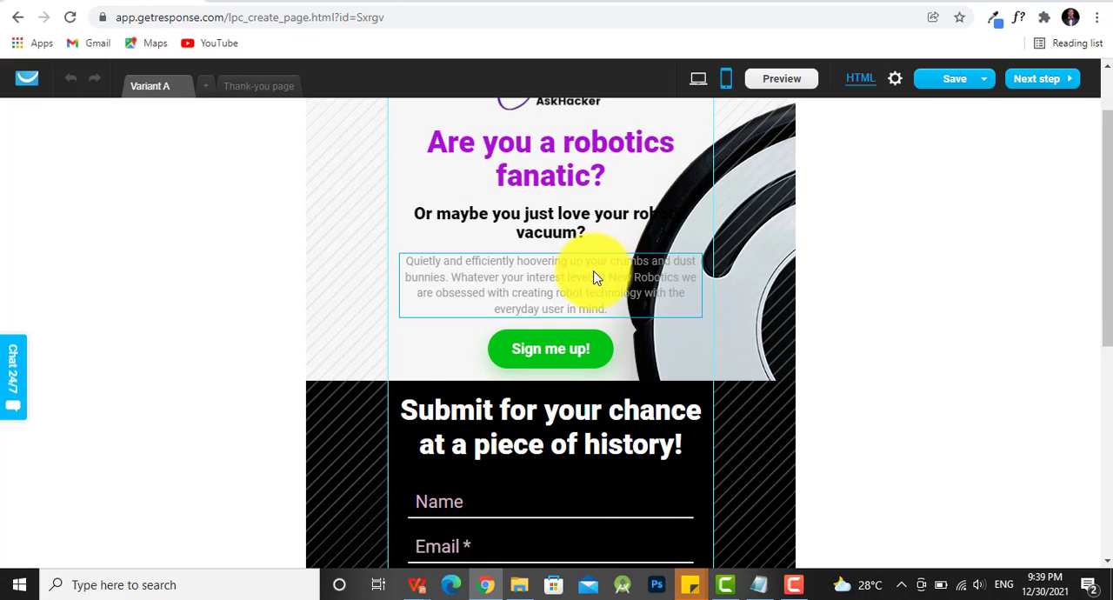
{"action": "scroll", "coordinate": [594, 271], "scroll_direction": "down", "scroll_amount": 1}
{"action": "scroll", "coordinate": [595, 273], "scroll_direction": "down", "scroll_amount": 1}
{"action": "scroll", "coordinate": [594, 285], "scroll_direction": "down", "scroll_amount": 3}
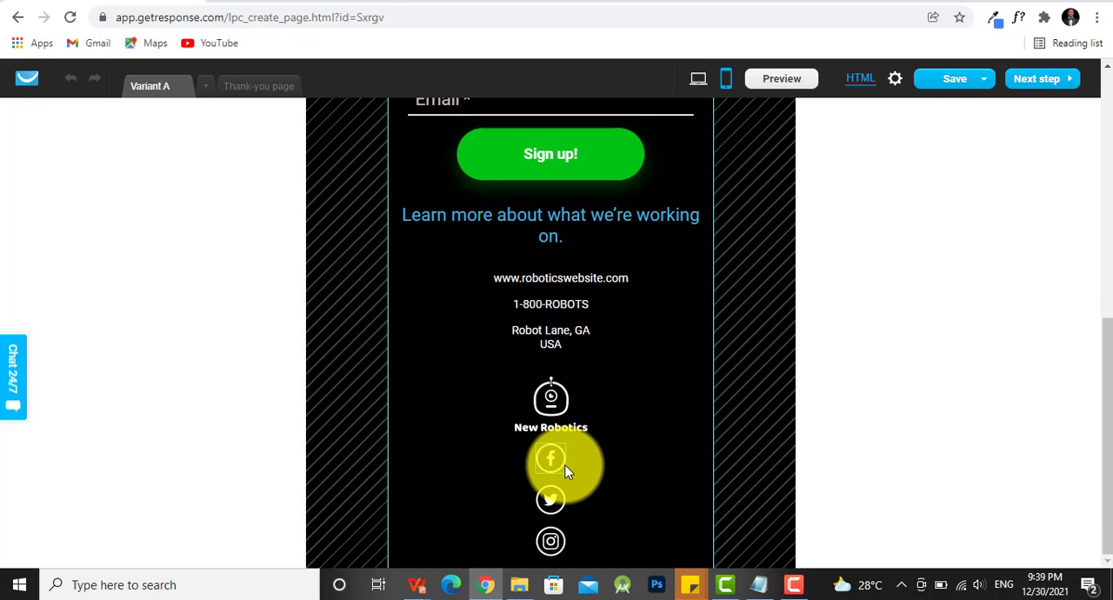
{"action": "left_click", "coordinate": [552, 460]}
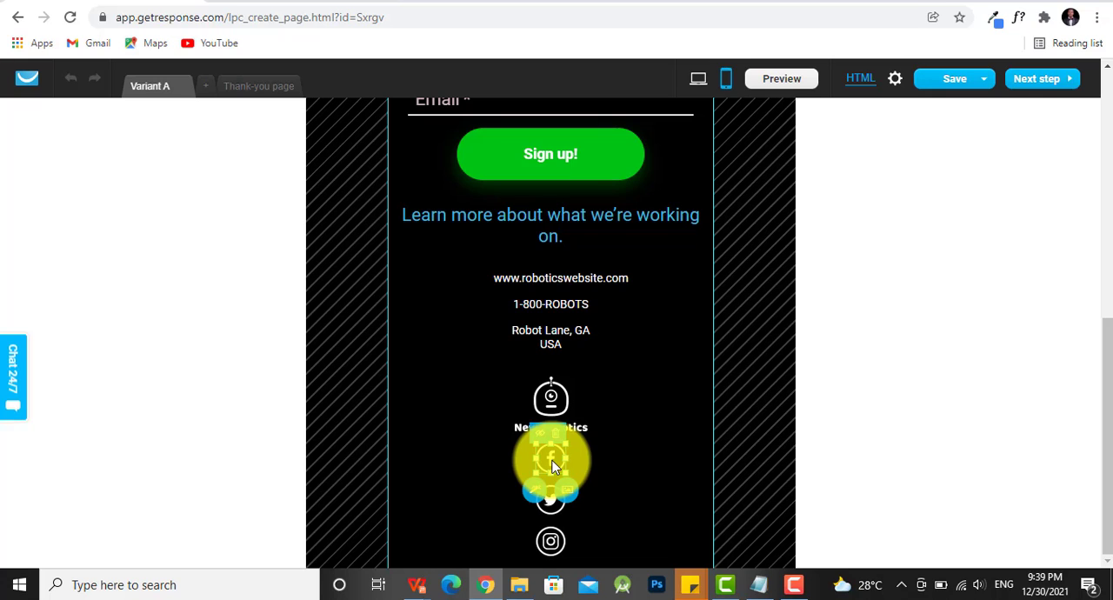
{"action": "key", "text": "Delete"}
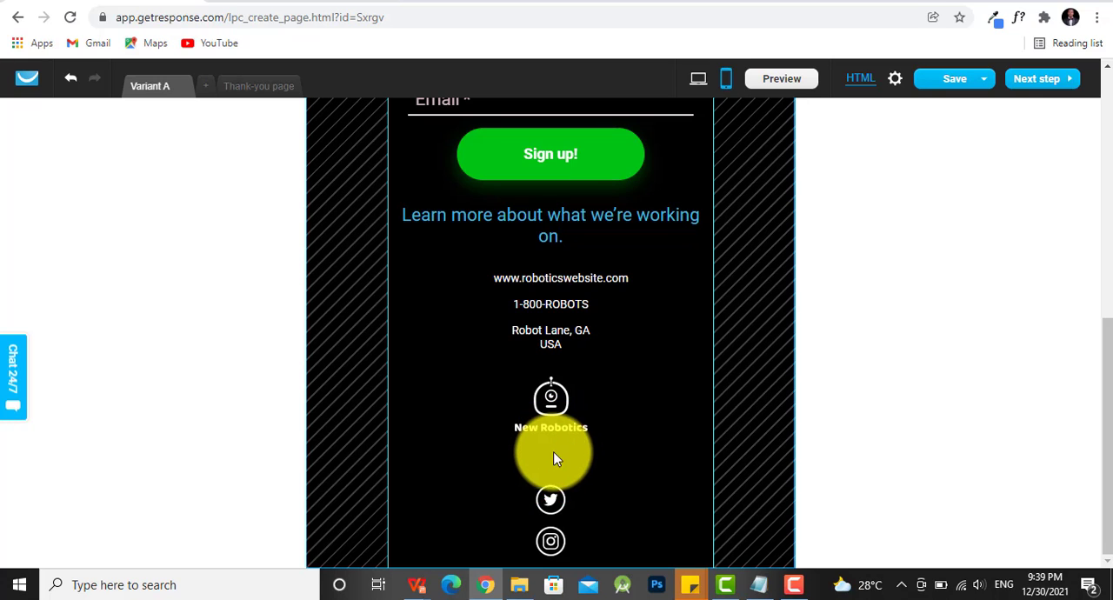
{"action": "left_click", "coordinate": [551, 499]}
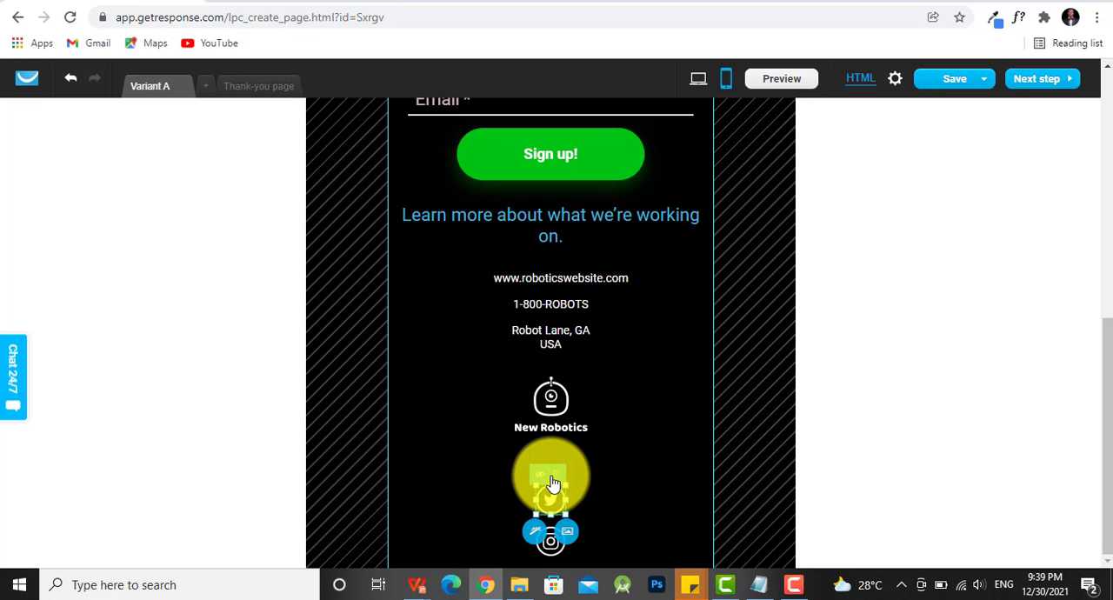
{"action": "key", "text": "Delete"}
{"action": "left_click", "coordinate": [556, 538]}
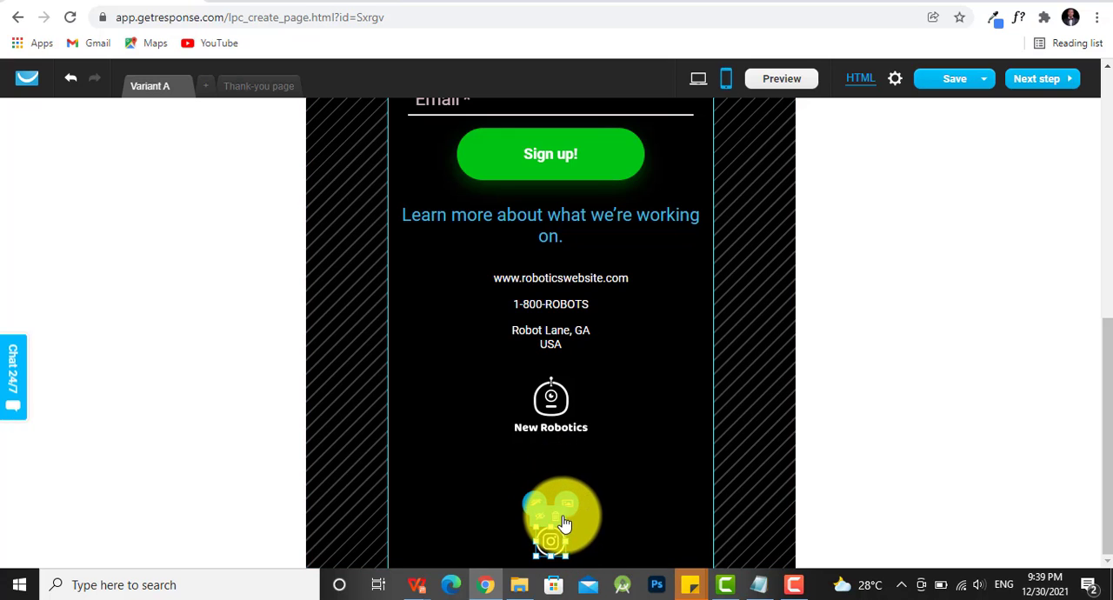
{"action": "key", "text": "Delete"}
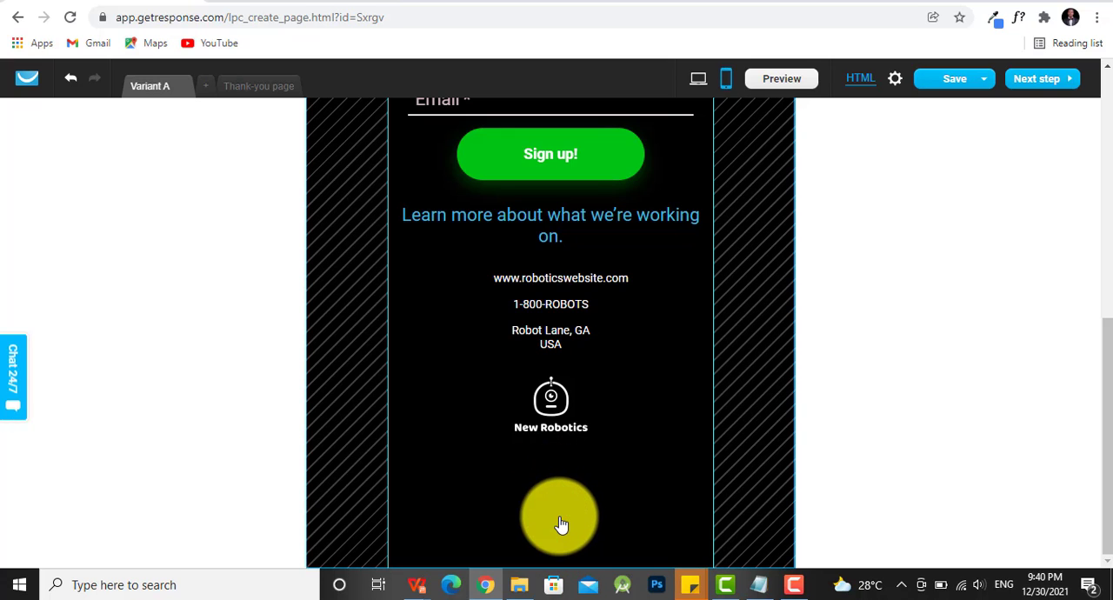
- Review the mobile layout and check the page's SEO, favicon, Facebook image and cookies notification settings
{"action": "scroll", "coordinate": [561, 522], "scroll_direction": "up", "scroll_amount": 6}
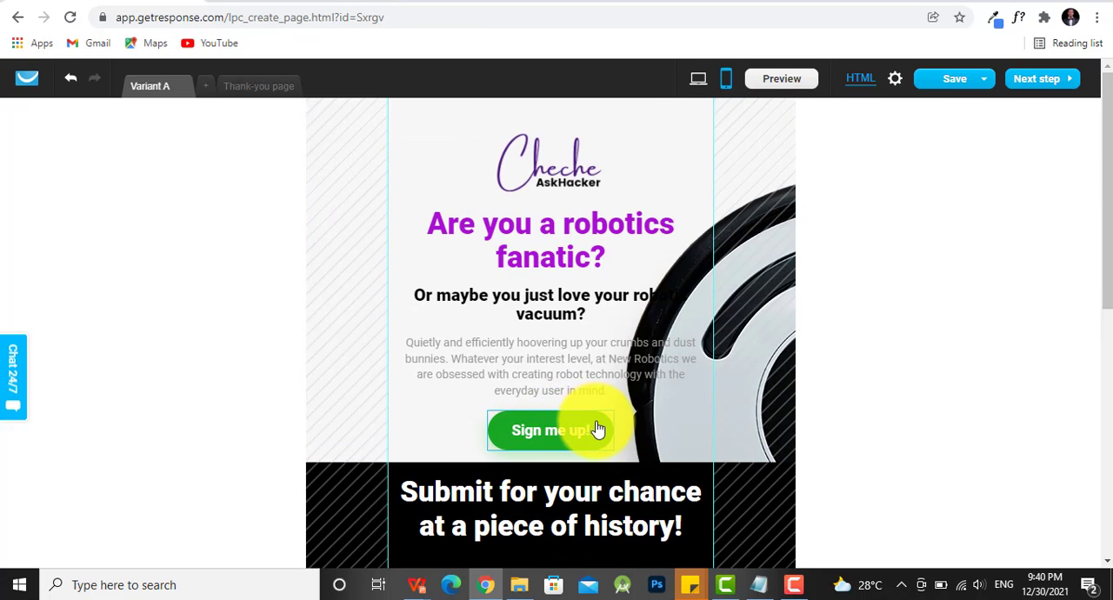
{"action": "scroll", "coordinate": [594, 426], "scroll_direction": "down", "scroll_amount": 6}
{"action": "scroll", "coordinate": [594, 426], "scroll_direction": "up", "scroll_amount": 5}
{"action": "scroll", "coordinate": [595, 427], "scroll_direction": "down", "scroll_amount": 3}
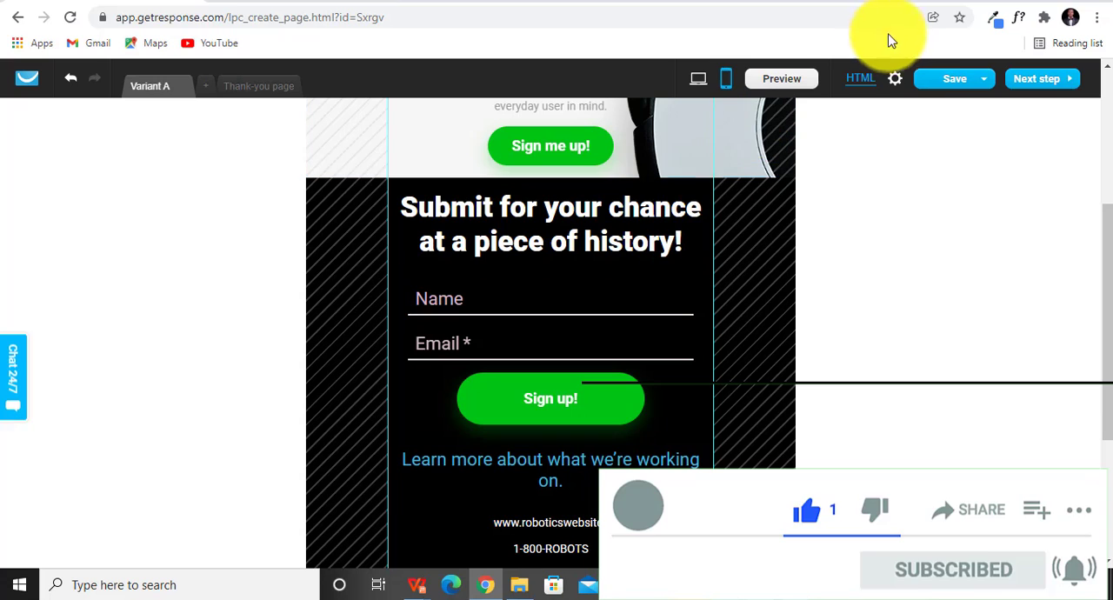
{"action": "left_click", "coordinate": [896, 80]}
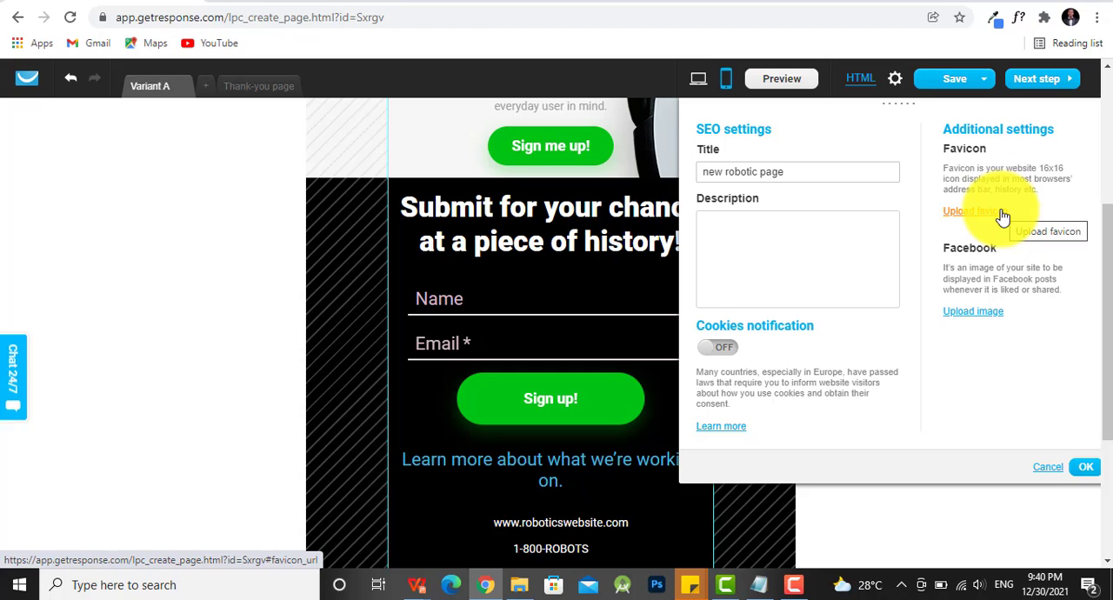
{"action": "left_click", "coordinate": [1087, 471]}
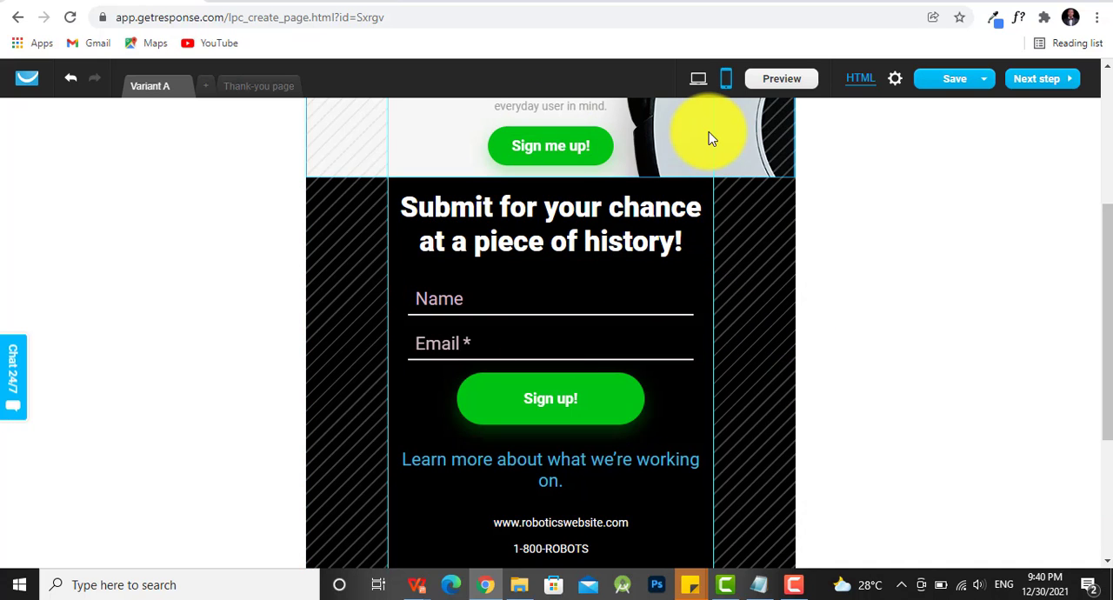
- Save the landing page and try to proceed, returning to the editor for the thank-you page's mobile version
{"action": "scroll", "coordinate": [706, 131], "scroll_direction": "up", "scroll_amount": 3}
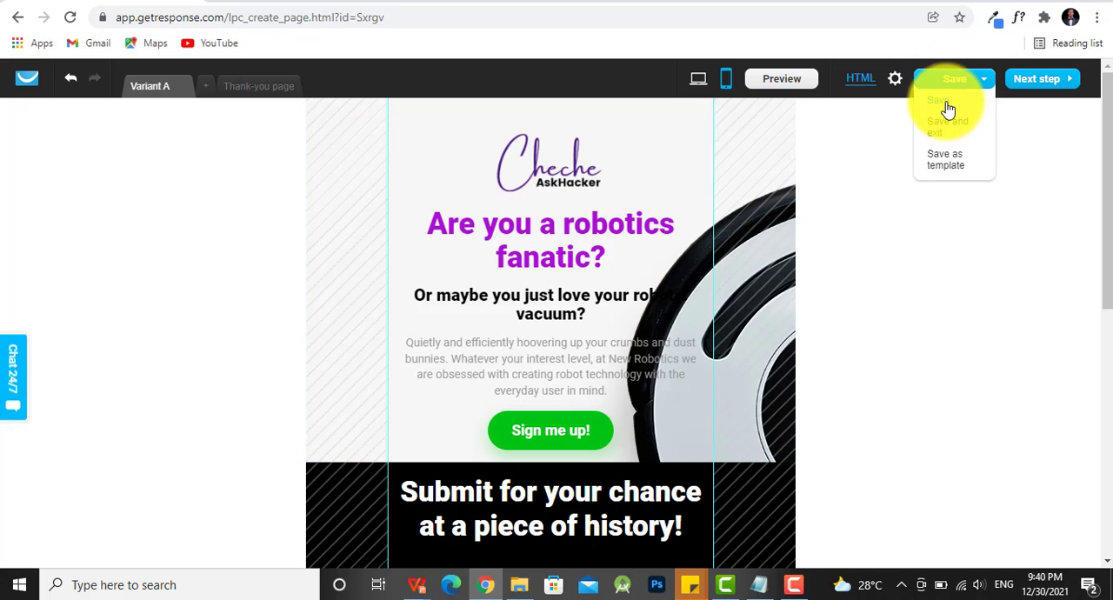
{"action": "left_click", "coordinate": [946, 105]}
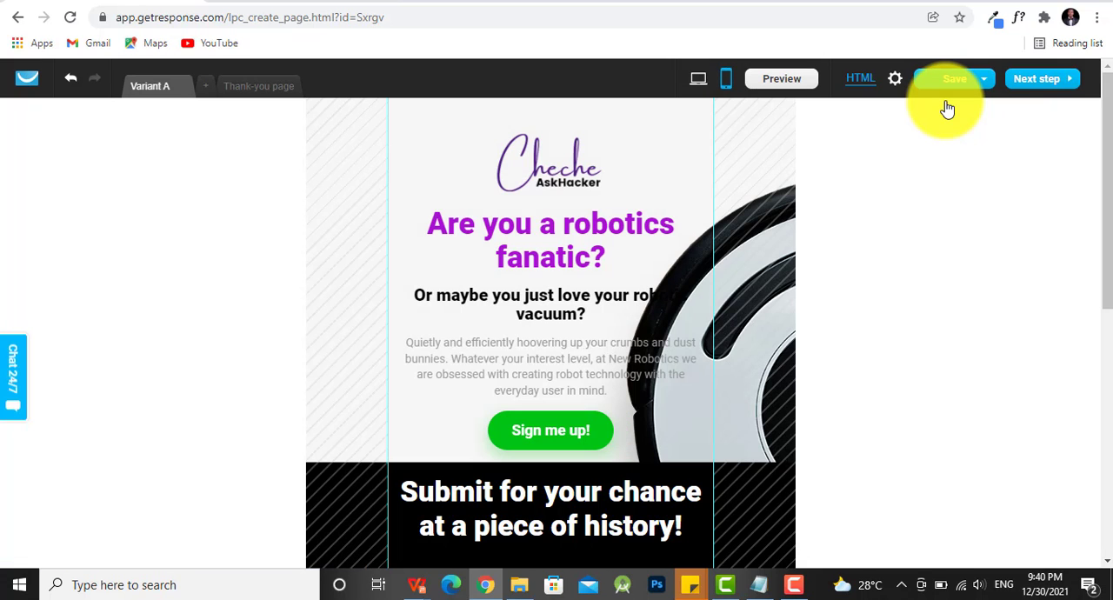
{"action": "left_click", "coordinate": [1035, 84]}
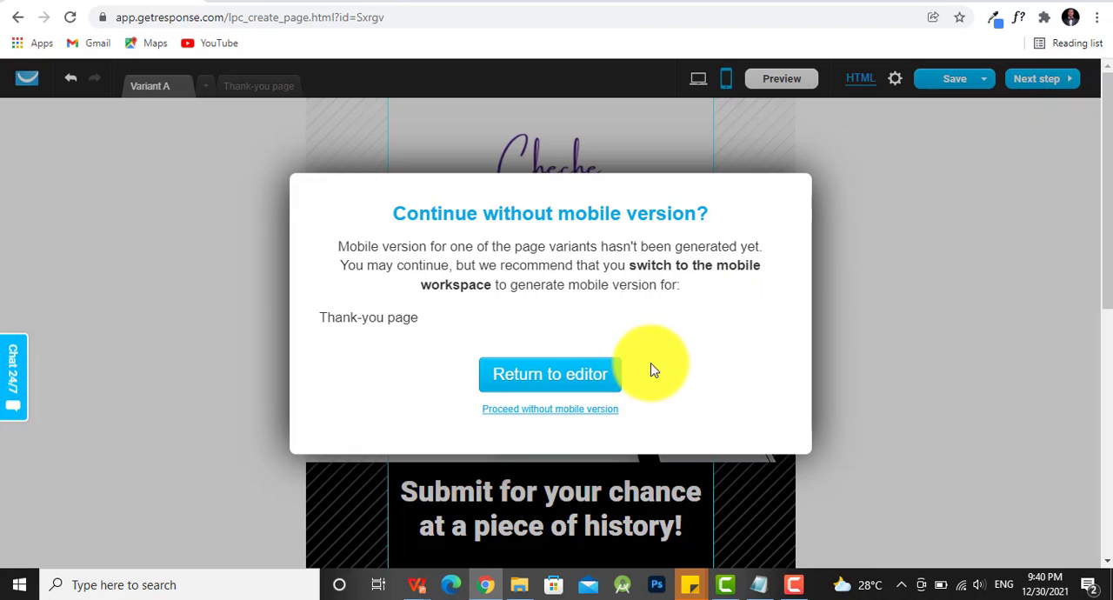
{"action": "left_click", "coordinate": [595, 378]}
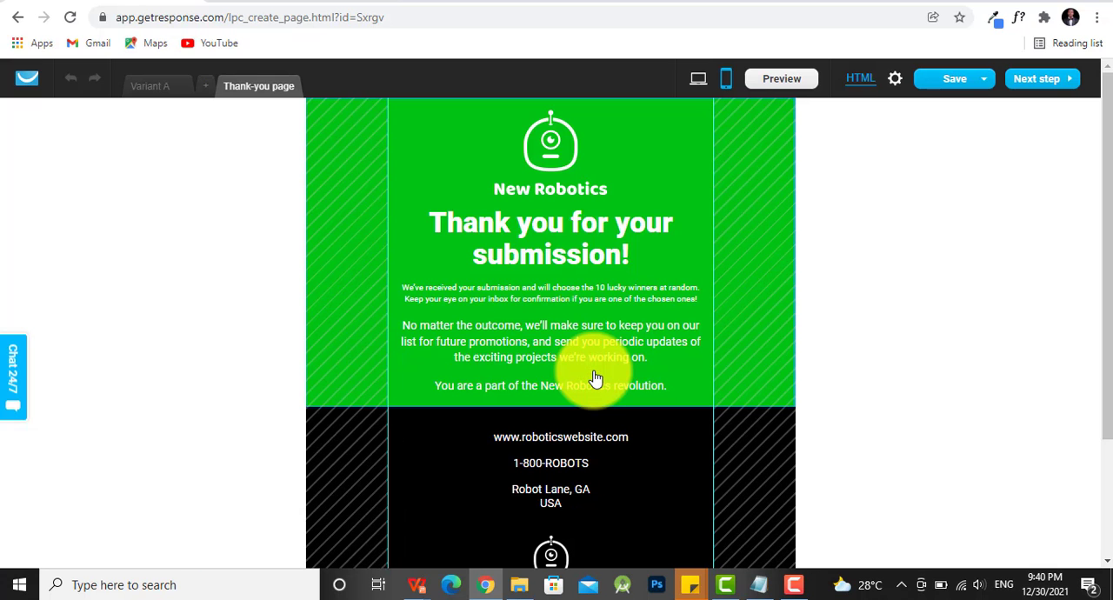
- Delete the Facebook, Twitter and Instagram icons from the footer of the thank-you page's mobile version
{"action": "scroll", "coordinate": [468, 342], "scroll_direction": "down", "scroll_amount": 1}
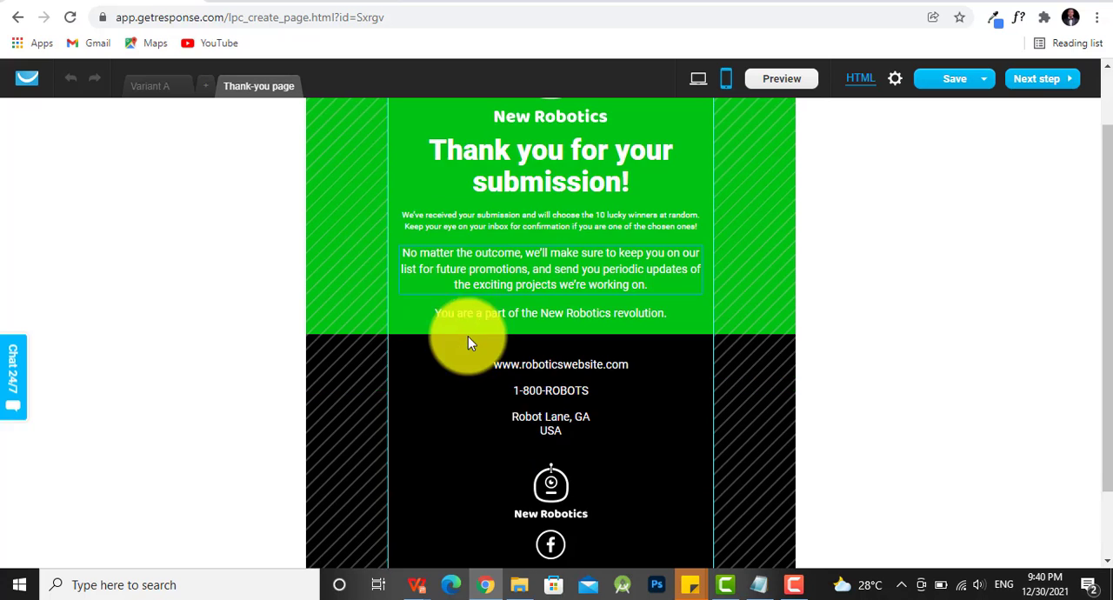
{"action": "scroll", "coordinate": [467, 342], "scroll_direction": "down", "scroll_amount": 1}
{"action": "scroll", "coordinate": [479, 365], "scroll_direction": "up", "scroll_amount": 2}
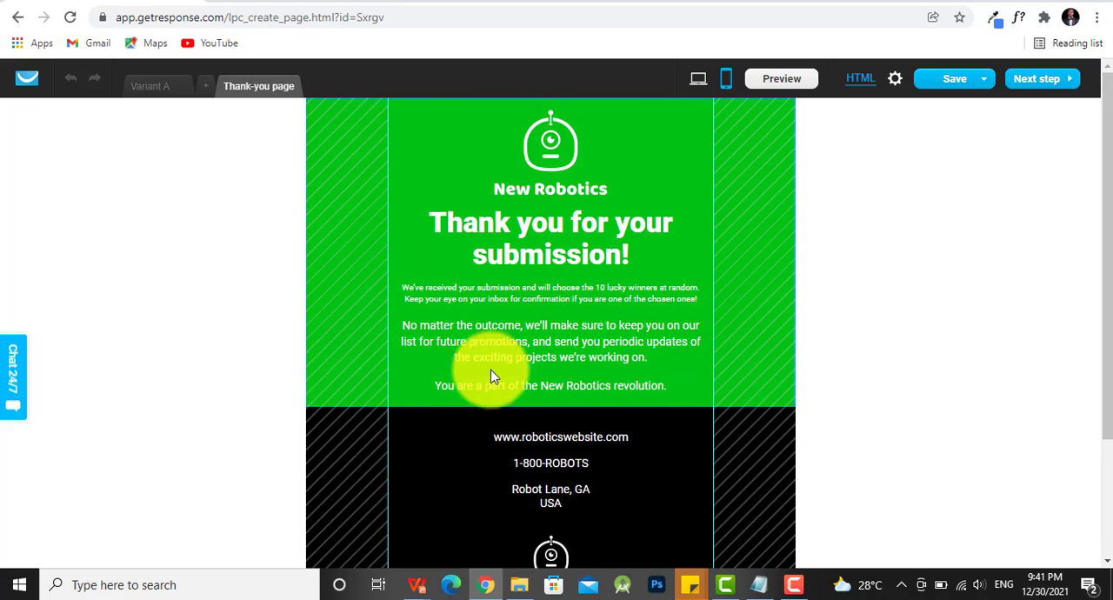
{"action": "scroll", "coordinate": [491, 376], "scroll_direction": "down", "scroll_amount": 2}
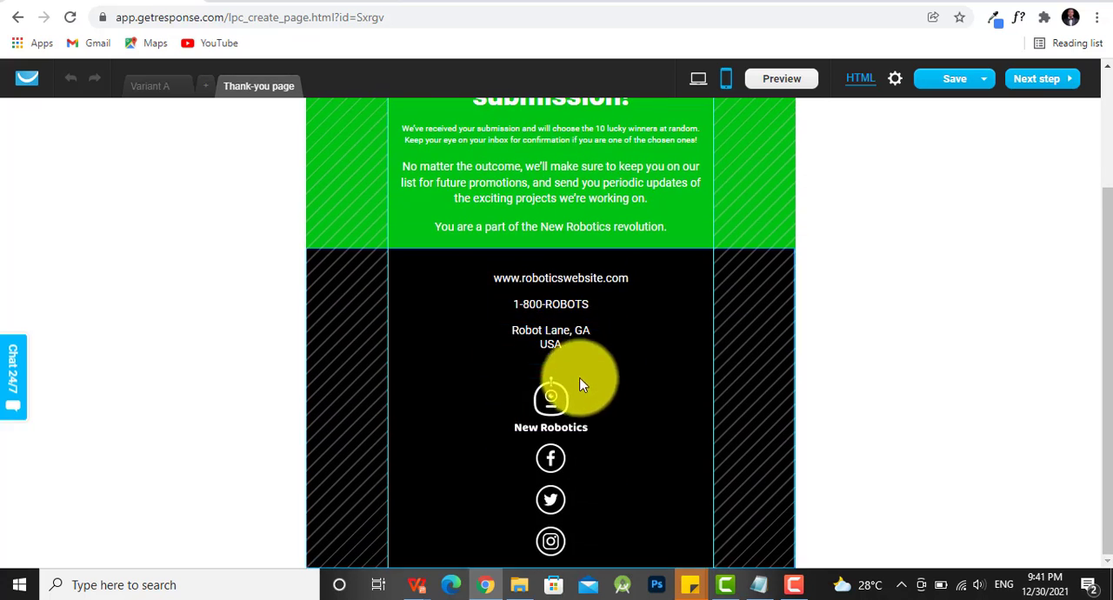
{"action": "left_click", "coordinate": [557, 457]}
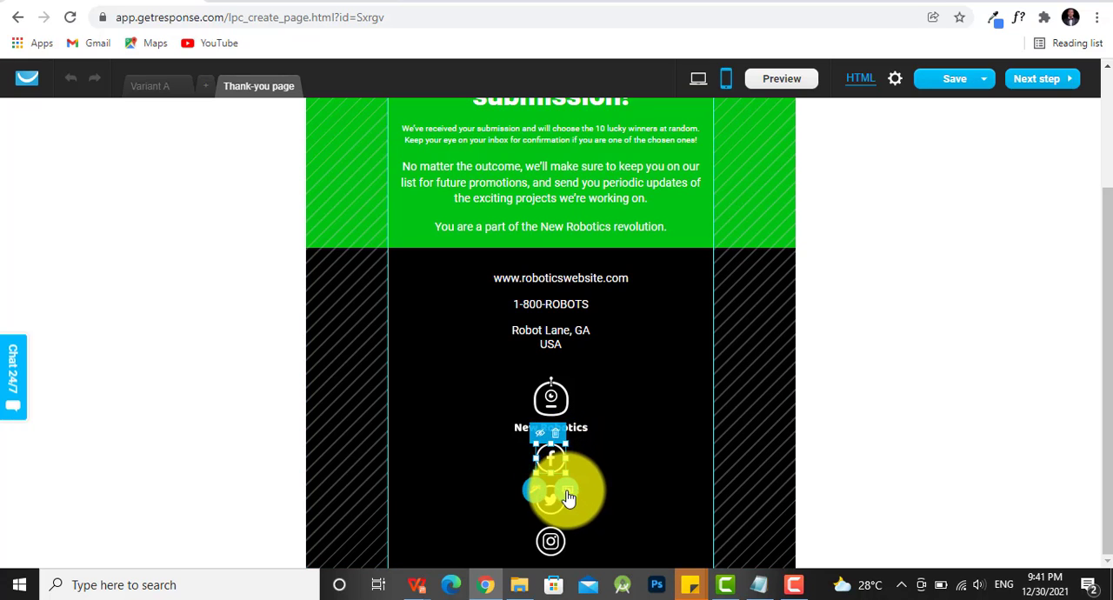
{"action": "left_click", "coordinate": [554, 432]}
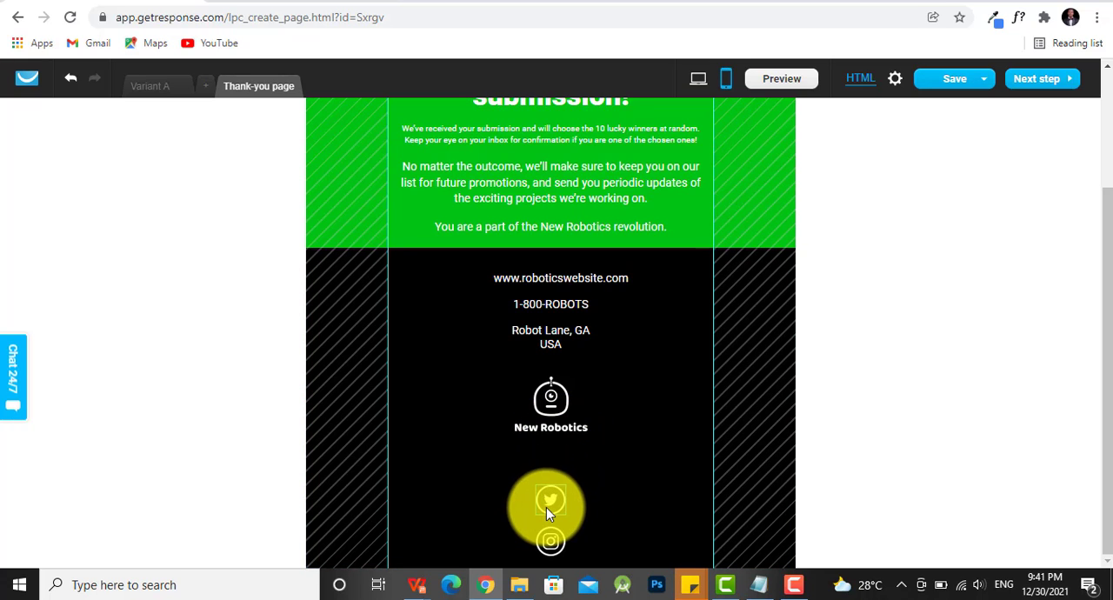
{"action": "mouse_move", "coordinate": [547, 513]}
{"action": "left_mouse_down"}
{"action": "mouse_move", "coordinate": [546, 474]}
{"action": "mouse_move", "coordinate": [557, 483]}
{"action": "mouse_move", "coordinate": [551, 540]}
{"action": "mouse_move", "coordinate": [561, 524]}
{"action": "left_mouse_up"}
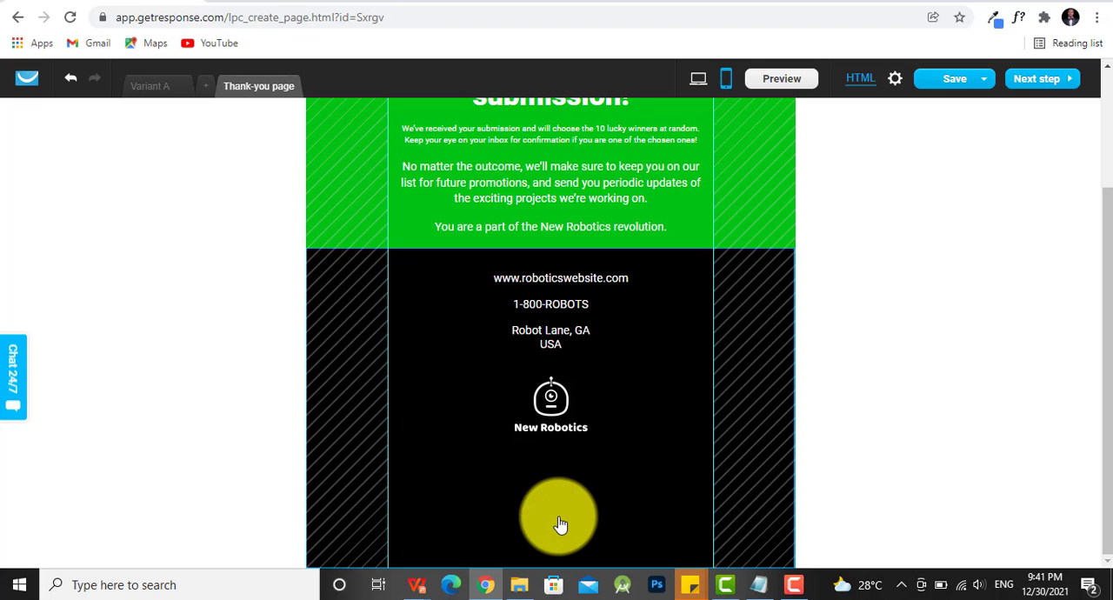
- Switch the thank-you page to its desktop version and review it from the logo to the footer
{"action": "left_click", "coordinate": [698, 79]}
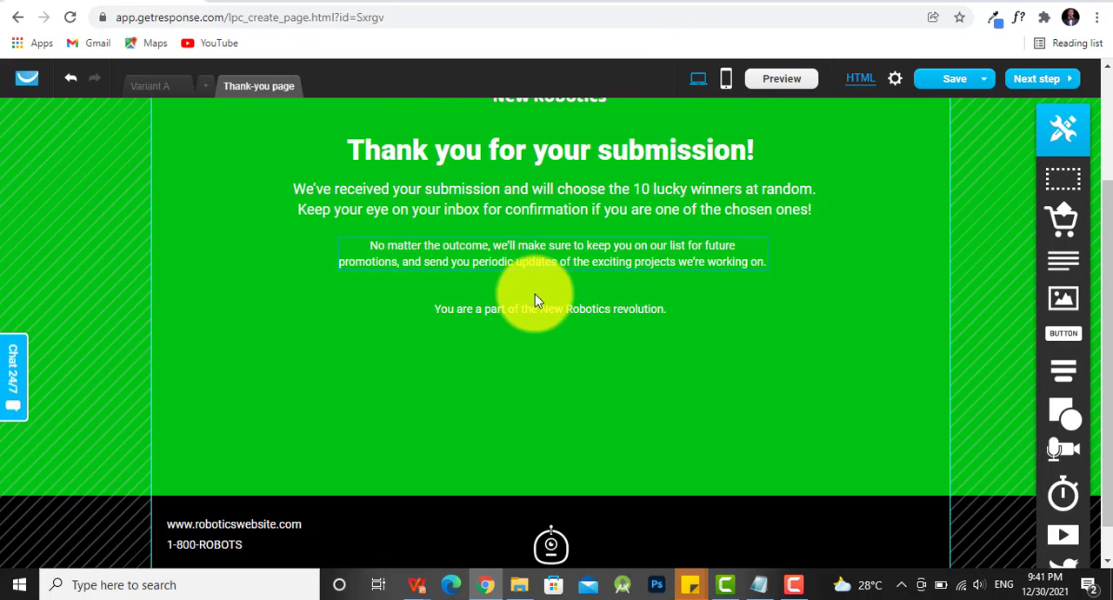
{"action": "scroll", "coordinate": [560, 303], "scroll_direction": "up", "scroll_amount": 1}
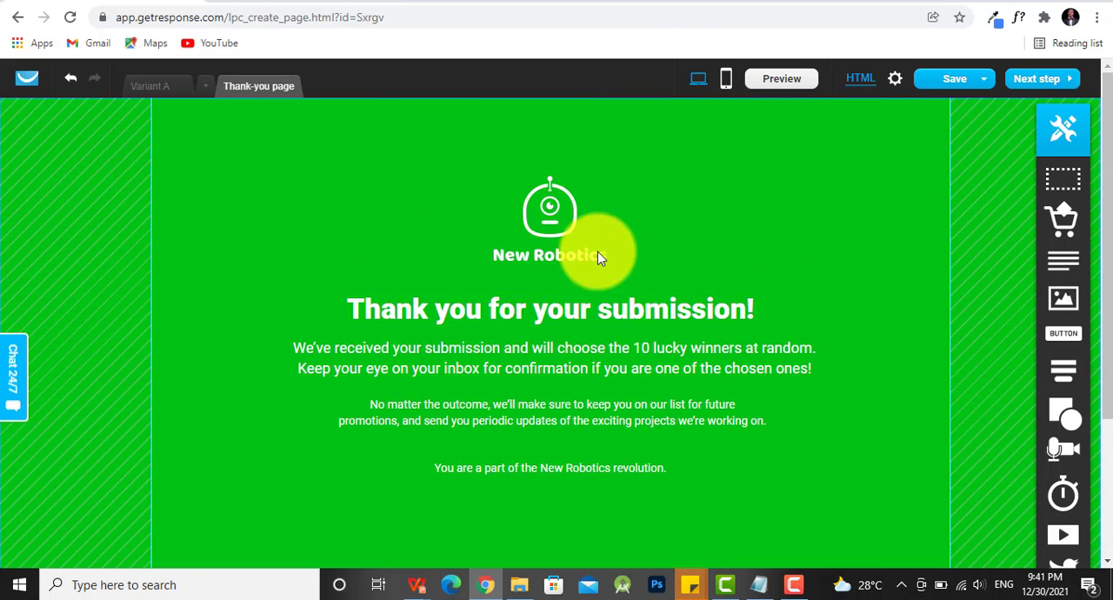
{"action": "scroll", "coordinate": [513, 268], "scroll_direction": "down", "scroll_amount": 1}
{"action": "scroll", "coordinate": [510, 269], "scroll_direction": "down", "scroll_amount": 2}
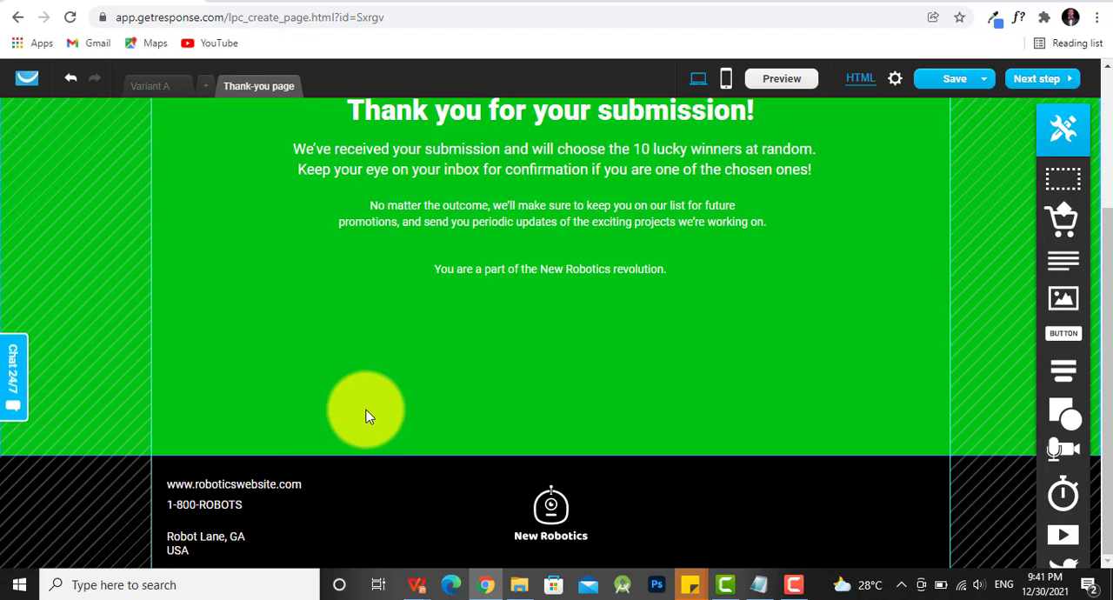
{"action": "scroll", "coordinate": [383, 416], "scroll_direction": "up", "scroll_amount": 3}
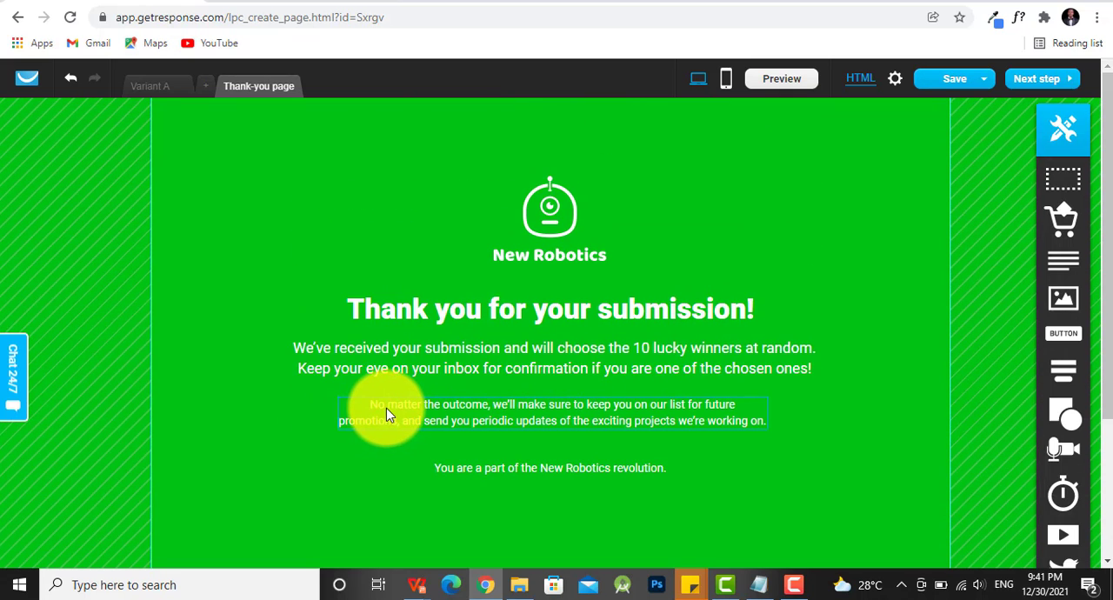
- Proceed to the landing page settings and enter the SEO description "Sign in to receive more info on our robotic products"
{"action": "left_click", "coordinate": [1042, 79]}
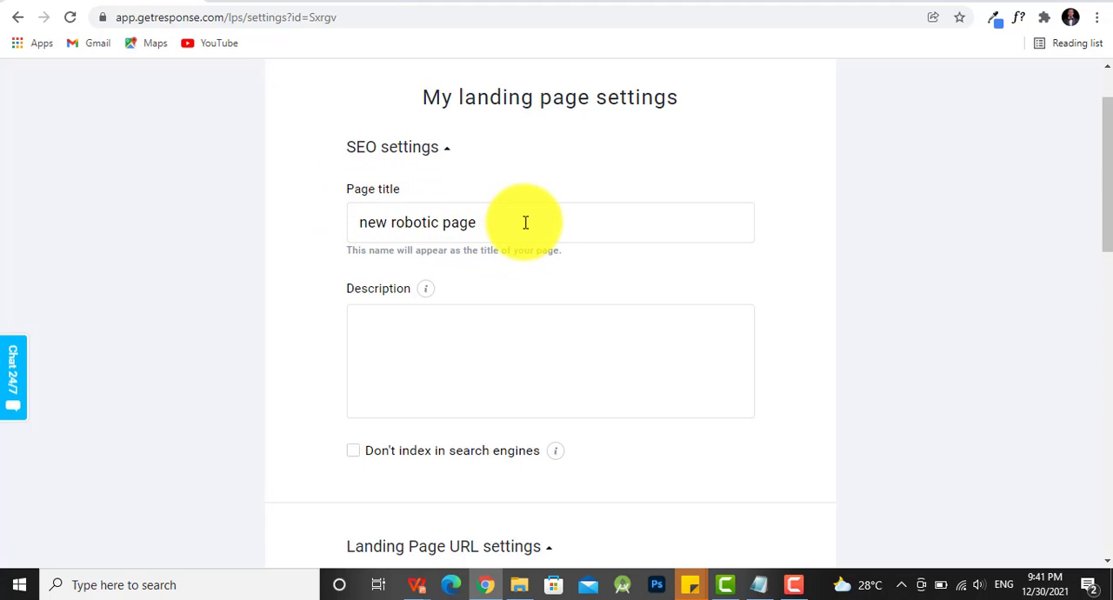
{"action": "left_click", "coordinate": [443, 339]}
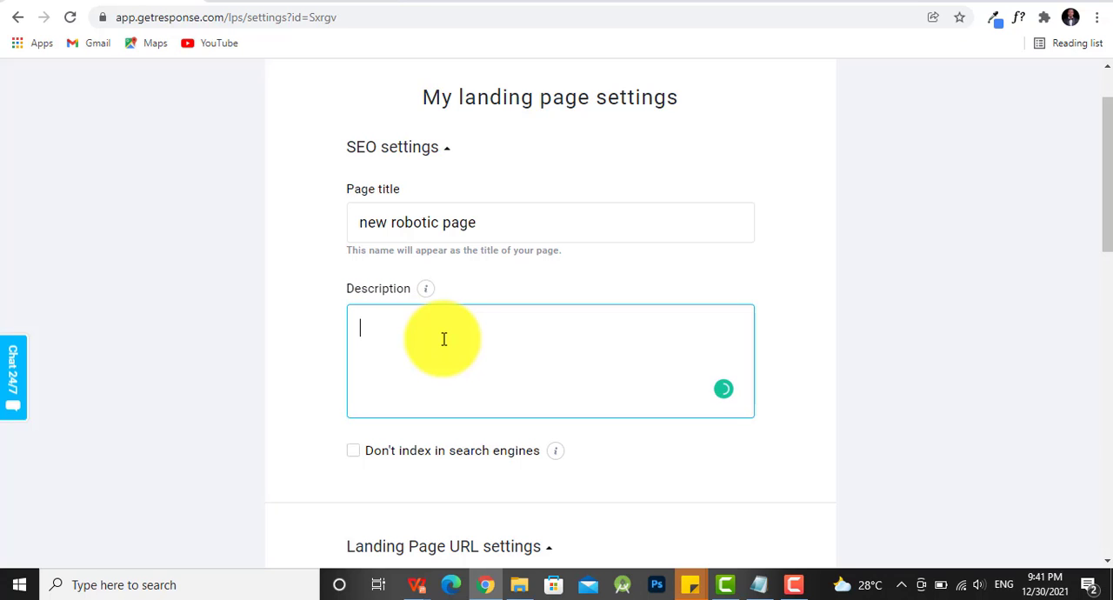
{"action": "type", "text": "ign"}
{"action": "key", "text": "ctrl+s"}
{"action": "type", "text": "i"}
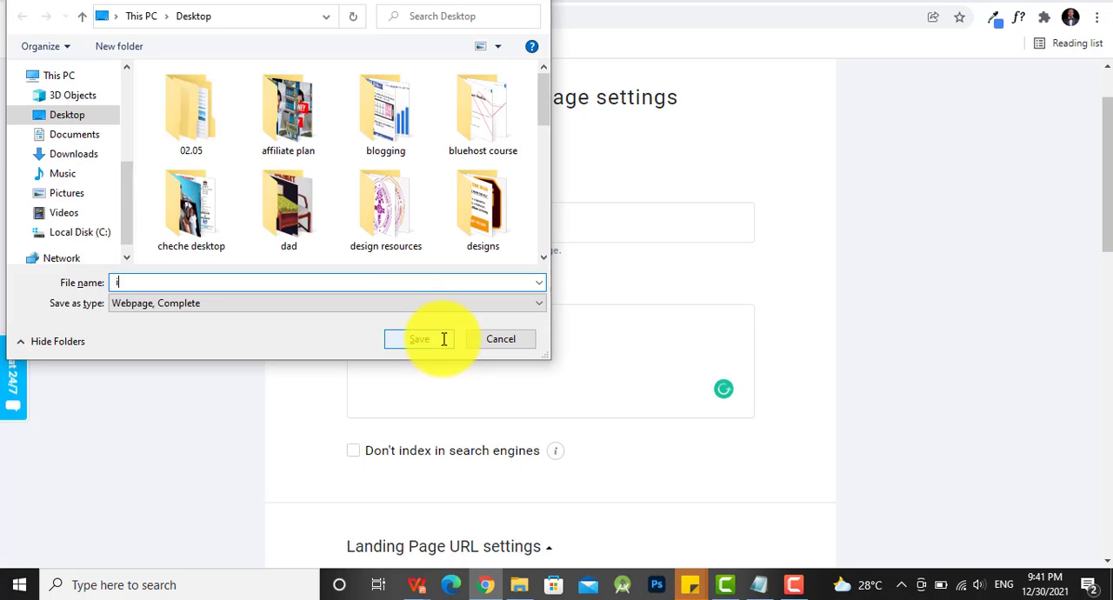
{"action": "type", "text": "gn"}
{"action": "key", "text": "Escape"}
{"action": "type", "text": "gn"}
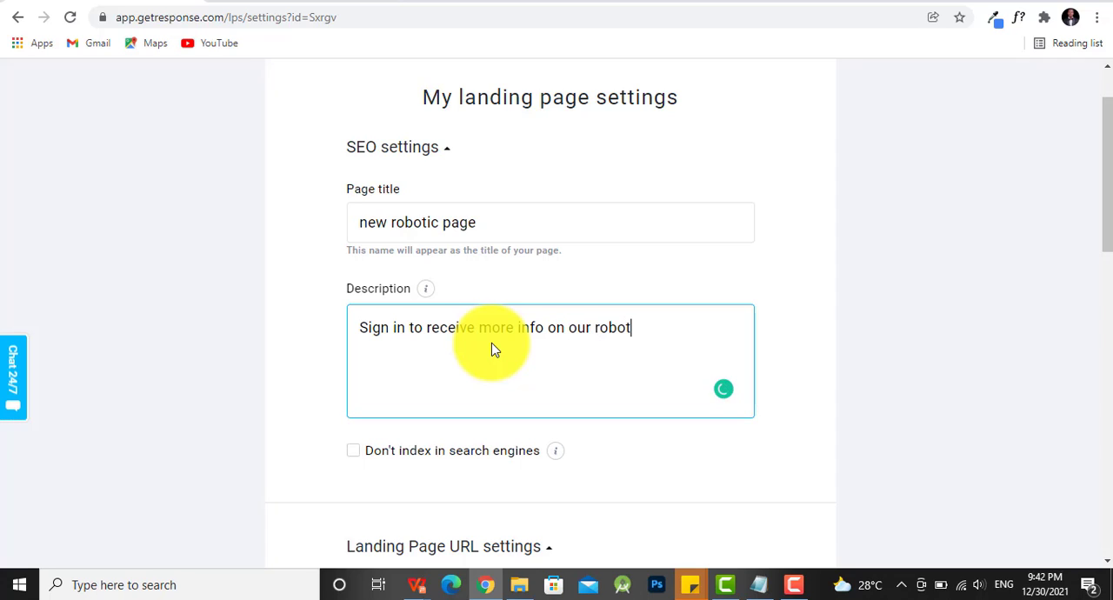
{"action": "type", "text": "products"}
- Set the landing page's GetResponse subdomain to "robotics" under gr8.com
{"action": "scroll", "coordinate": [467, 381], "scroll_direction": "down", "scroll_amount": 2}
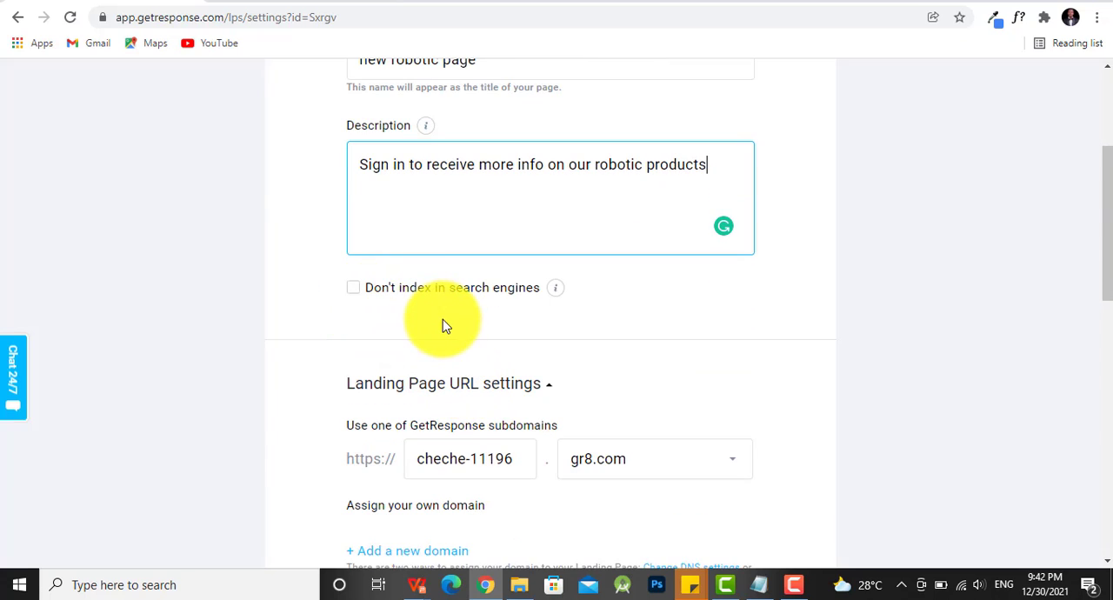
{"action": "scroll", "coordinate": [547, 360], "scroll_direction": "down", "scroll_amount": 1}
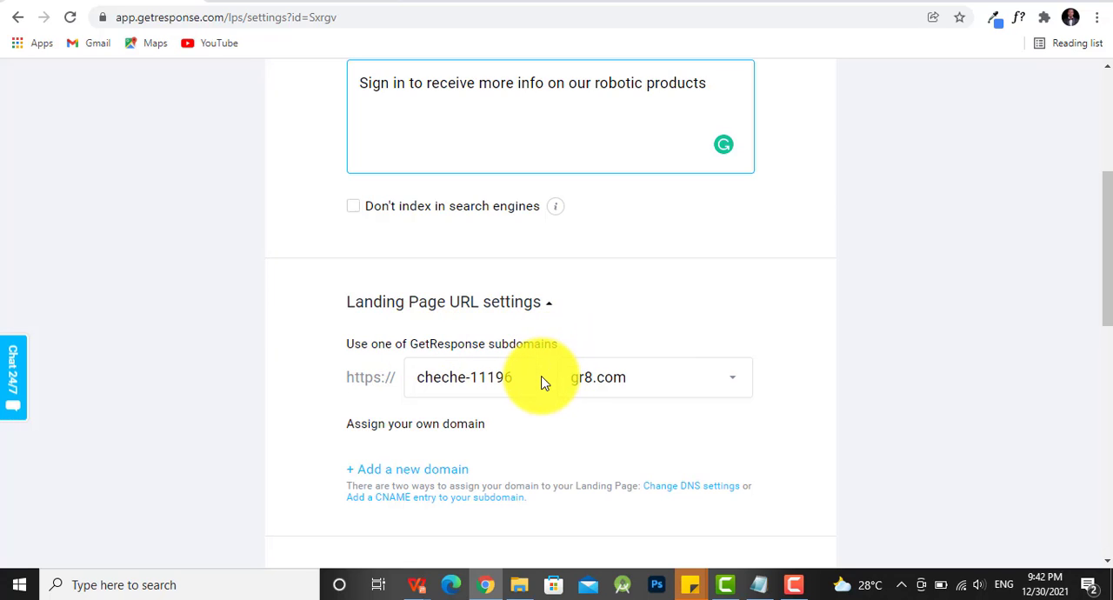
{"action": "left_click", "coordinate": [647, 385]}
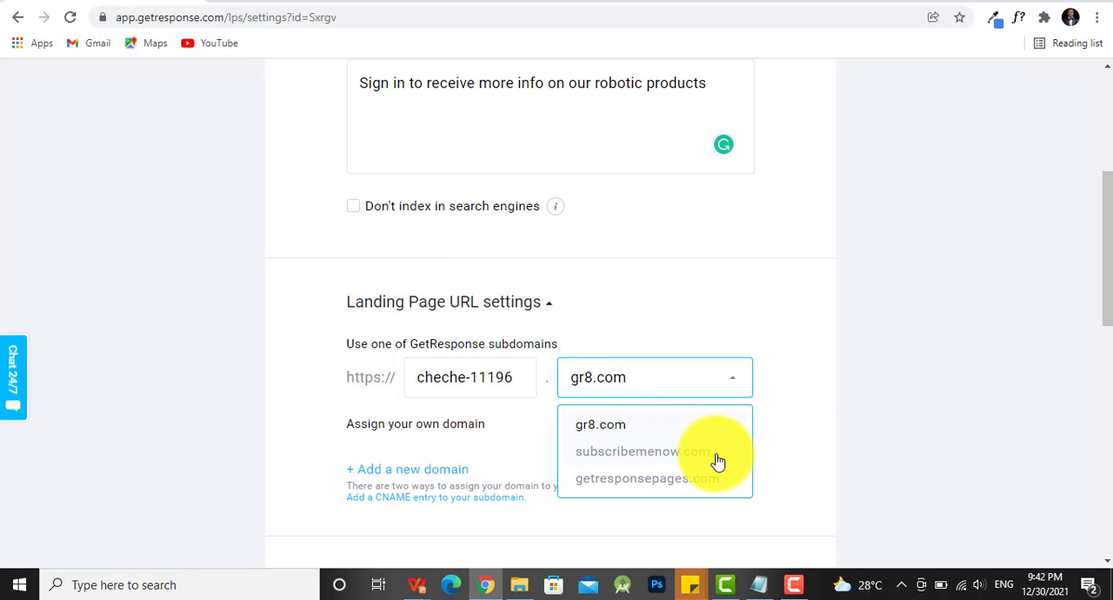
{"action": "left_click", "coordinate": [519, 378]}
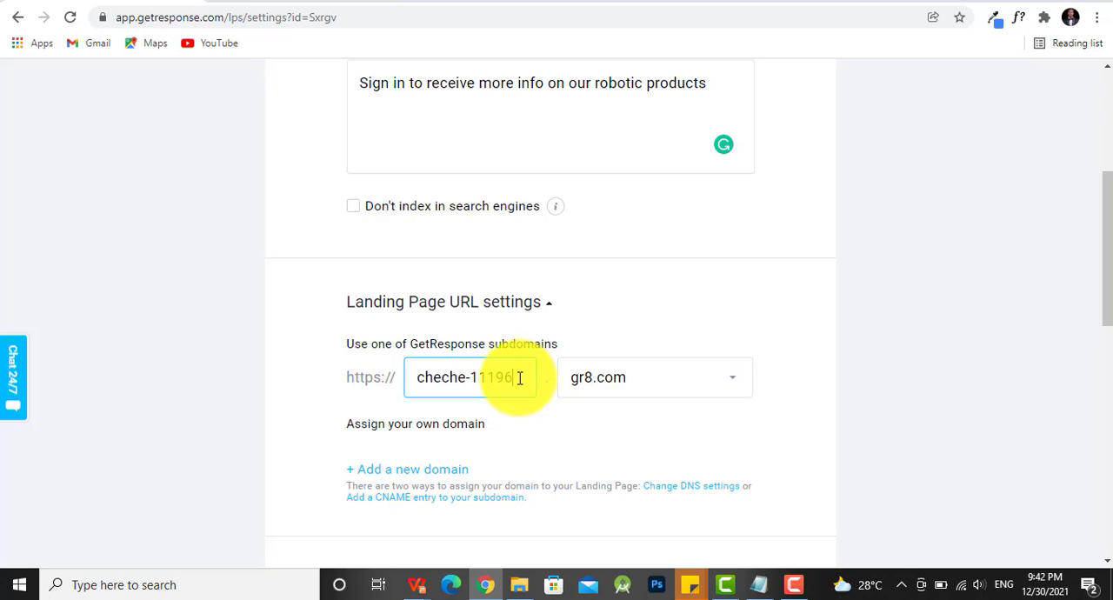
{"action": "key", "text": "BackSpace"}
{"action": "key", "text": "BackSpace"}
{"action": "key", "text": "BackSpace"}
{"action": "key", "text": "BackSpace"}
{"action": "key", "text": "BackSpace"}
{"action": "key", "text": "BackSpace"}
{"action": "key", "text": "BackSpace"}
{"action": "key", "text": "BackSpace"}
{"action": "key", "text": "BackSpace"}
{"action": "key", "text": "BackSpace"}
{"action": "key", "text": "BackSpace"}
{"action": "key", "text": "BackSpace"}
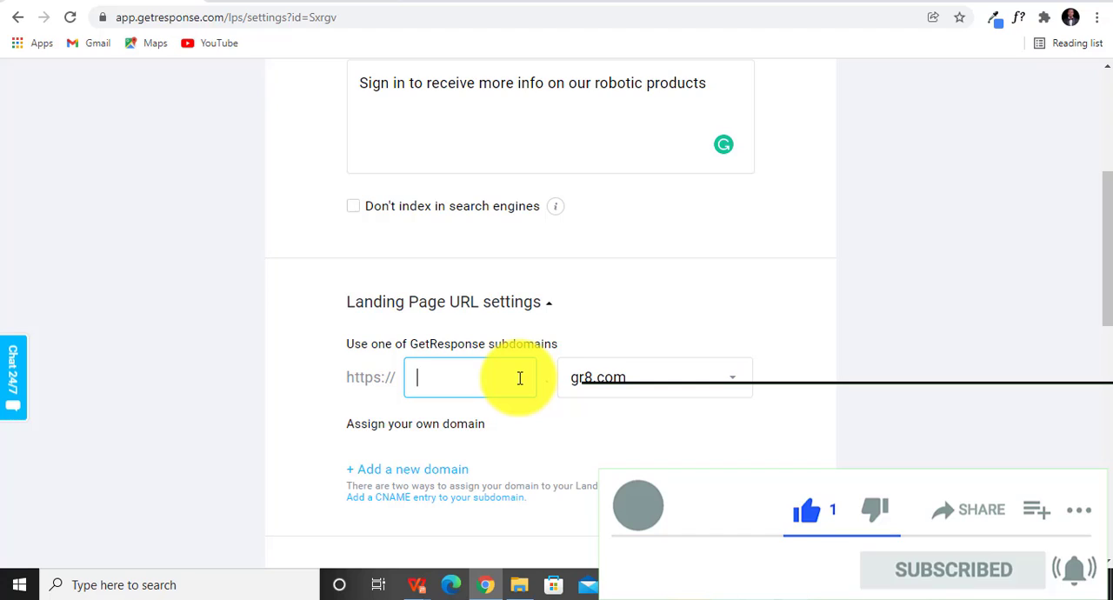
{"action": "type", "text": "robot"}
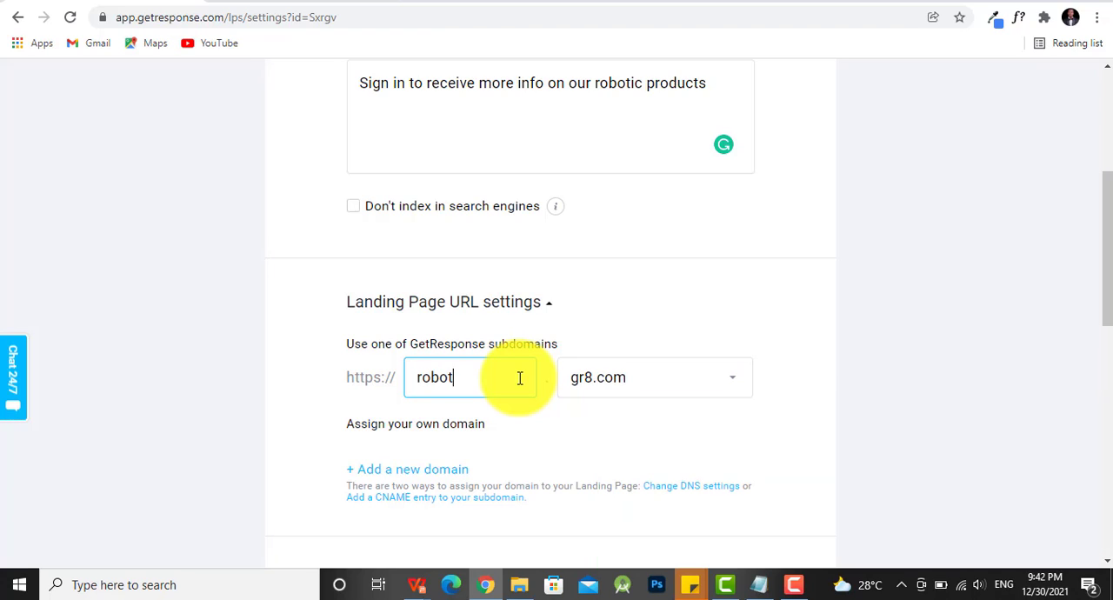
{"action": "type", "text": "ics"}
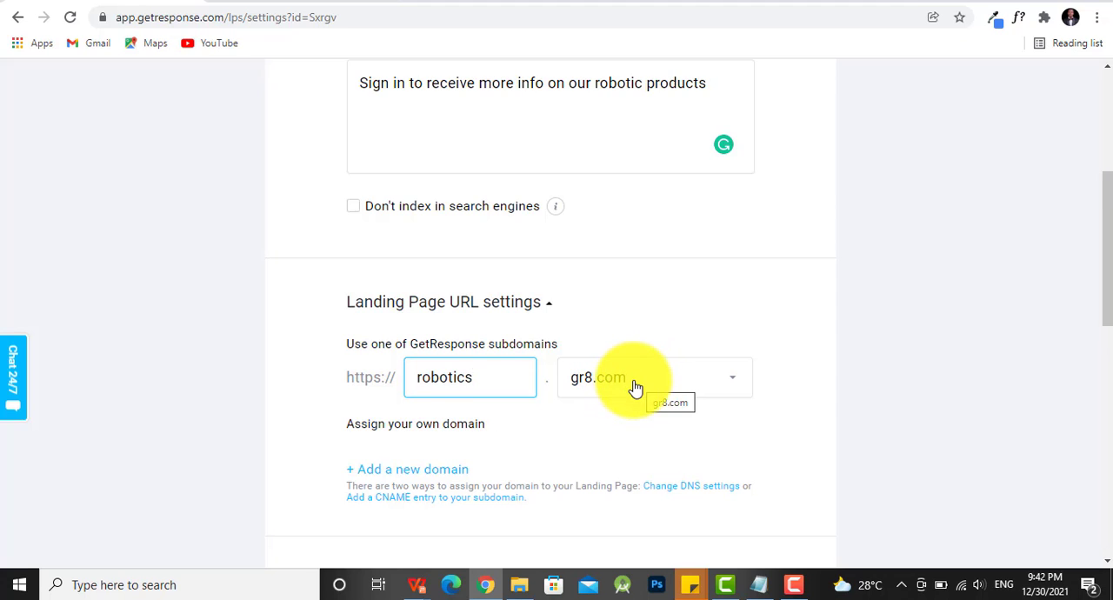
- Look through the contact lists available in the subscription settings, leaving pro-blogging-course selected
{"action": "scroll", "coordinate": [638, 386], "scroll_direction": "down", "scroll_amount": 1}
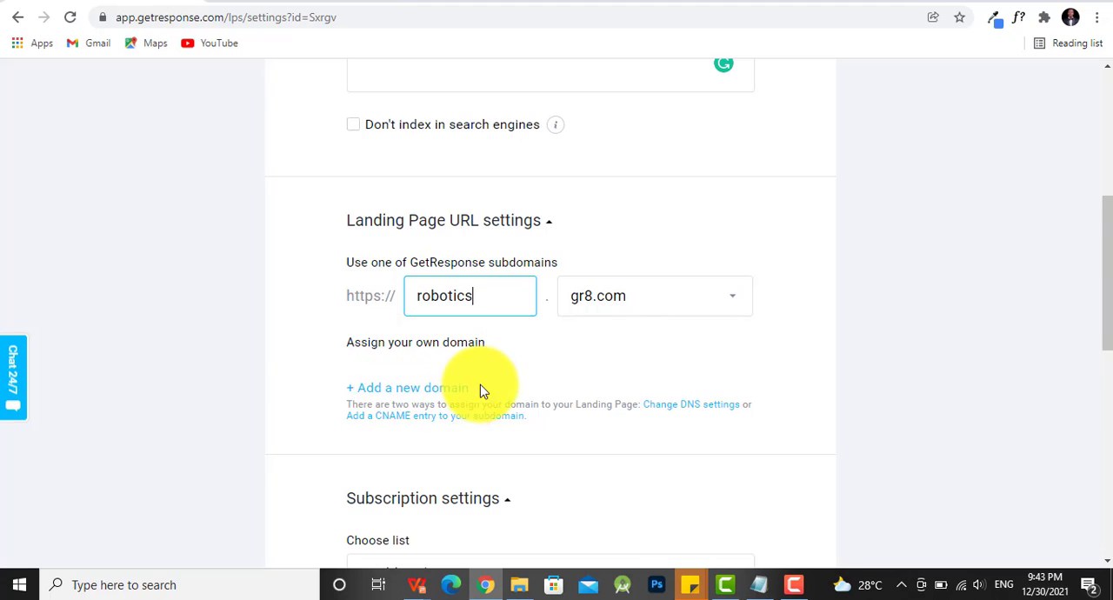
{"action": "scroll", "coordinate": [507, 388], "scroll_direction": "down", "scroll_amount": 2}
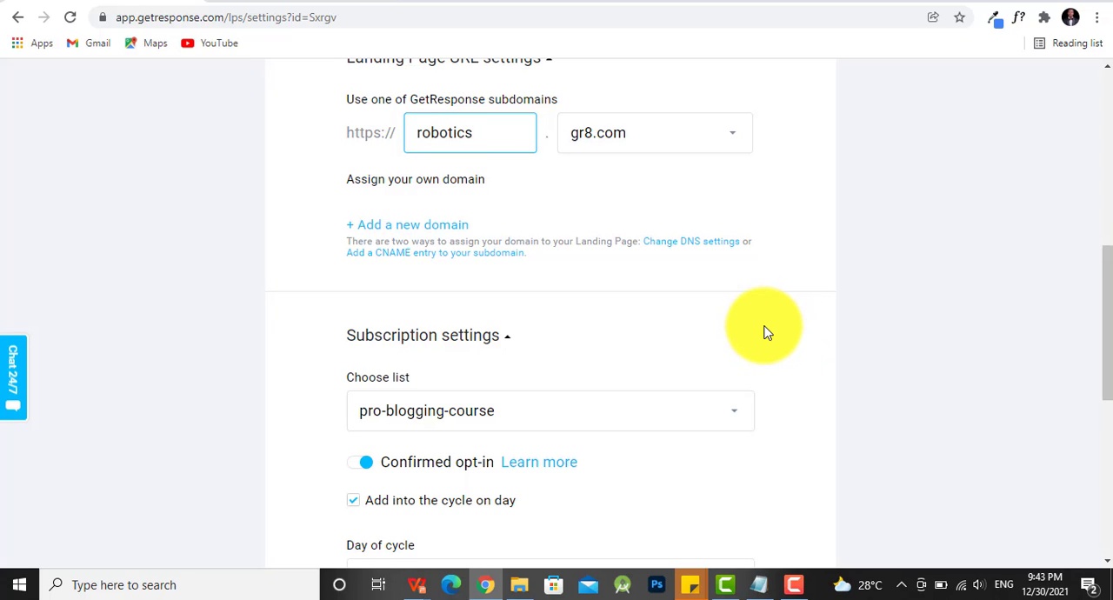
{"action": "scroll", "coordinate": [767, 333], "scroll_direction": "down", "scroll_amount": 1}
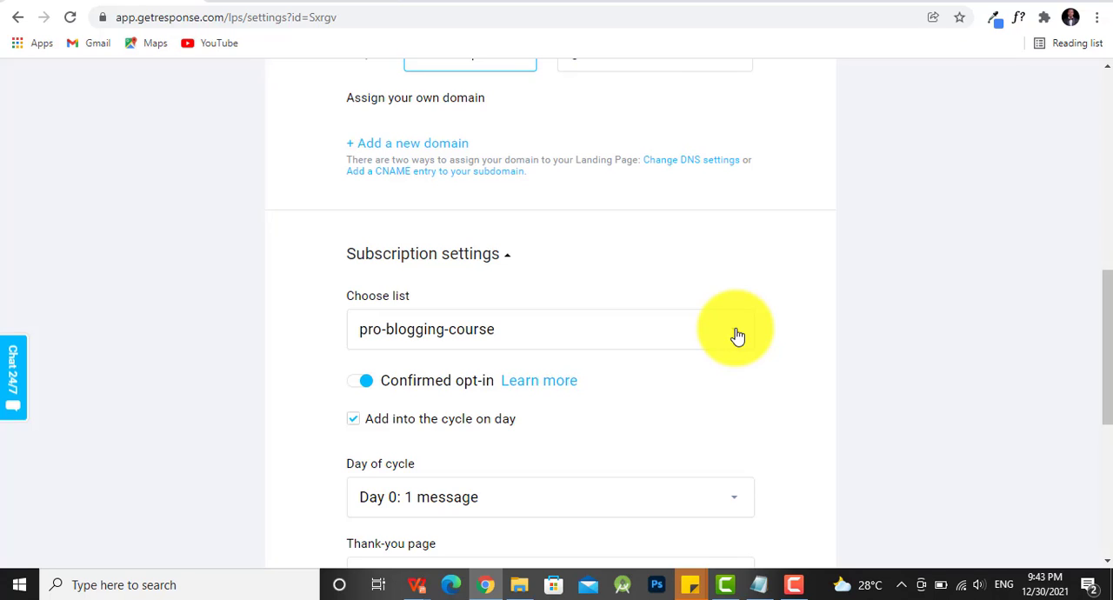
{"action": "left_click", "coordinate": [737, 336]}
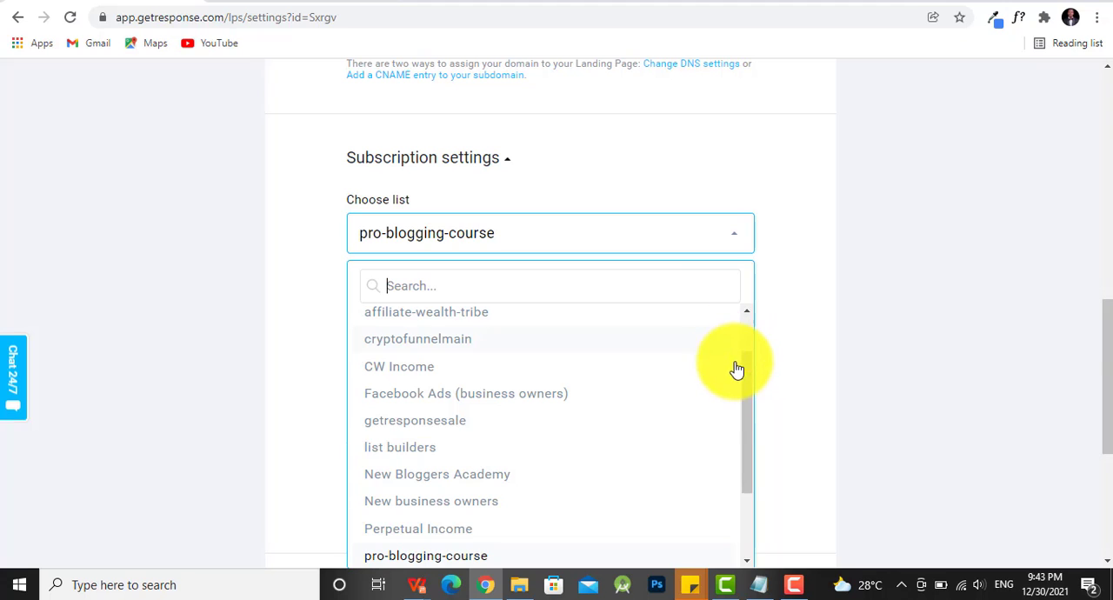
{"action": "left_click_drag", "start_coordinate": [750, 369], "coordinate": [745, 457]}
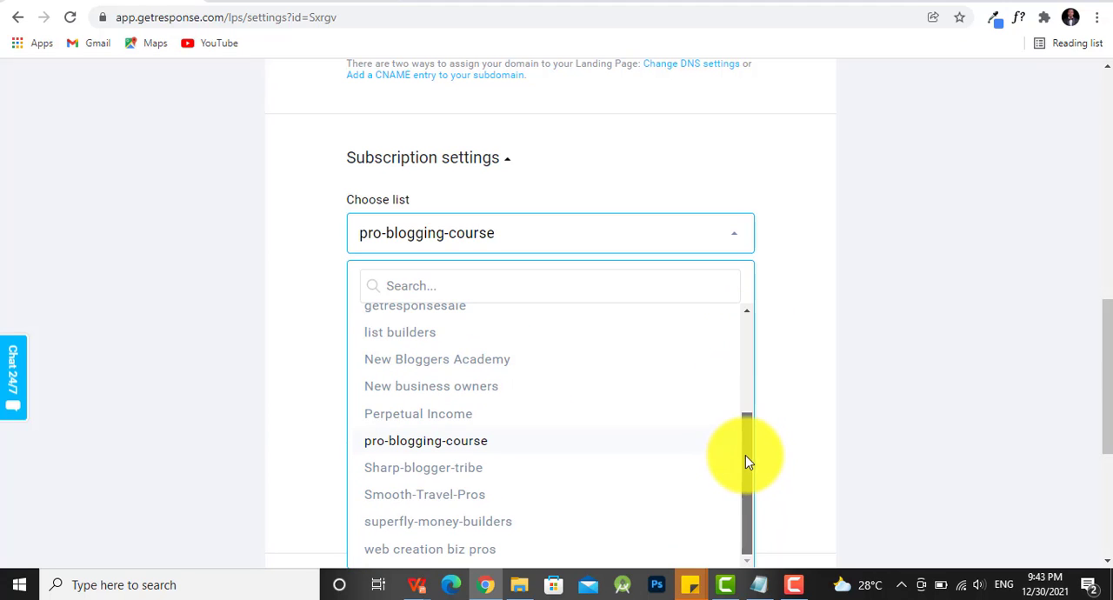
{"action": "left_click", "coordinate": [788, 397]}
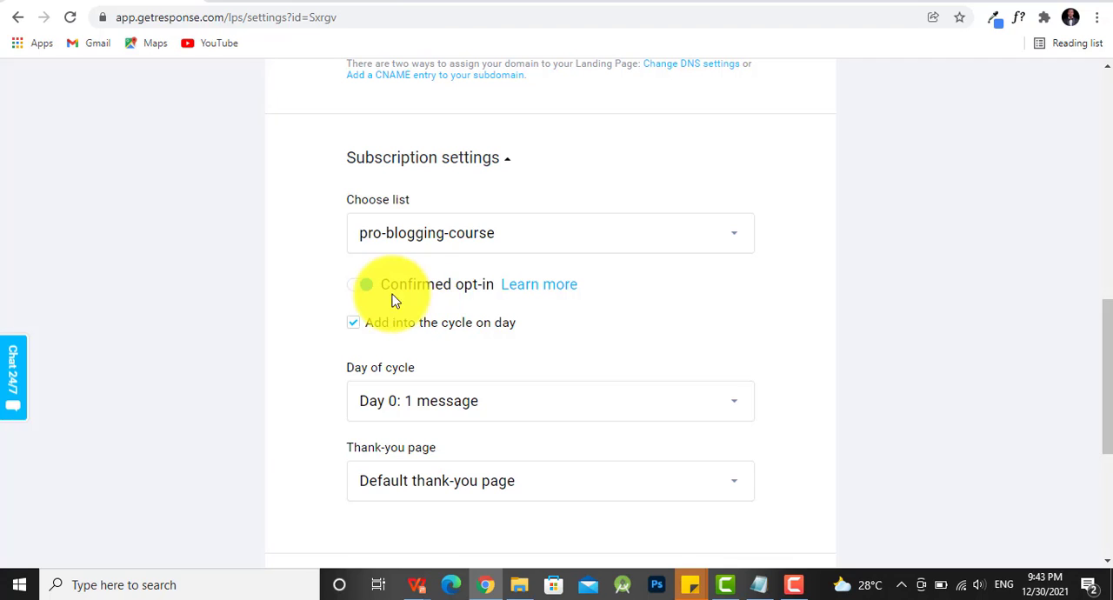
- Turn off Confirmed opt-in in the subscription settings, and toggle adding subscribers into the cycle on day off and back on
{"action": "left_click", "coordinate": [358, 294]}
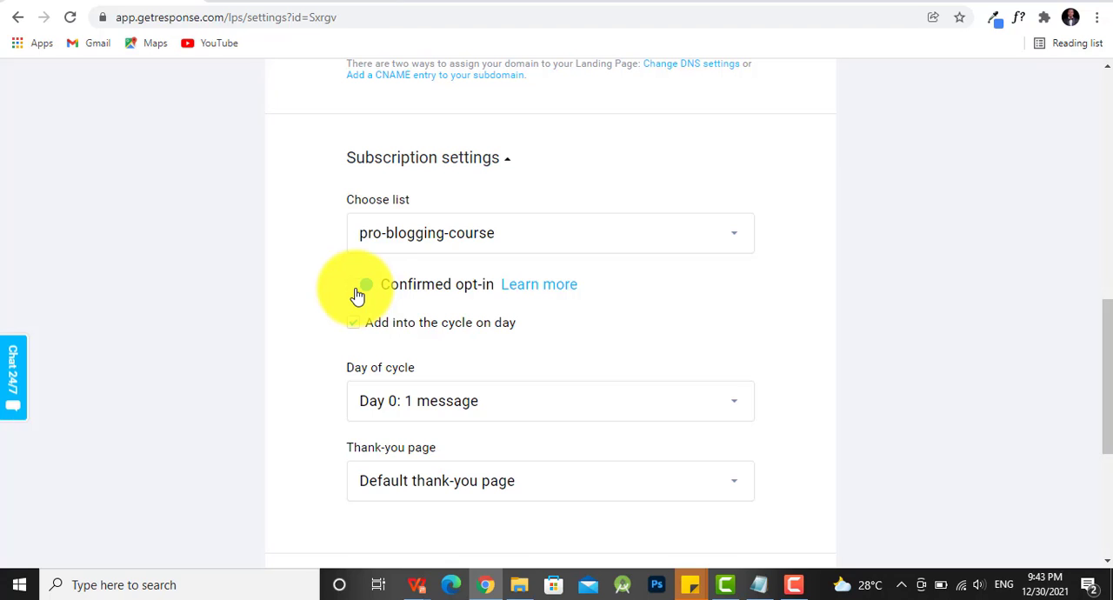
{"action": "left_click", "coordinate": [358, 295]}
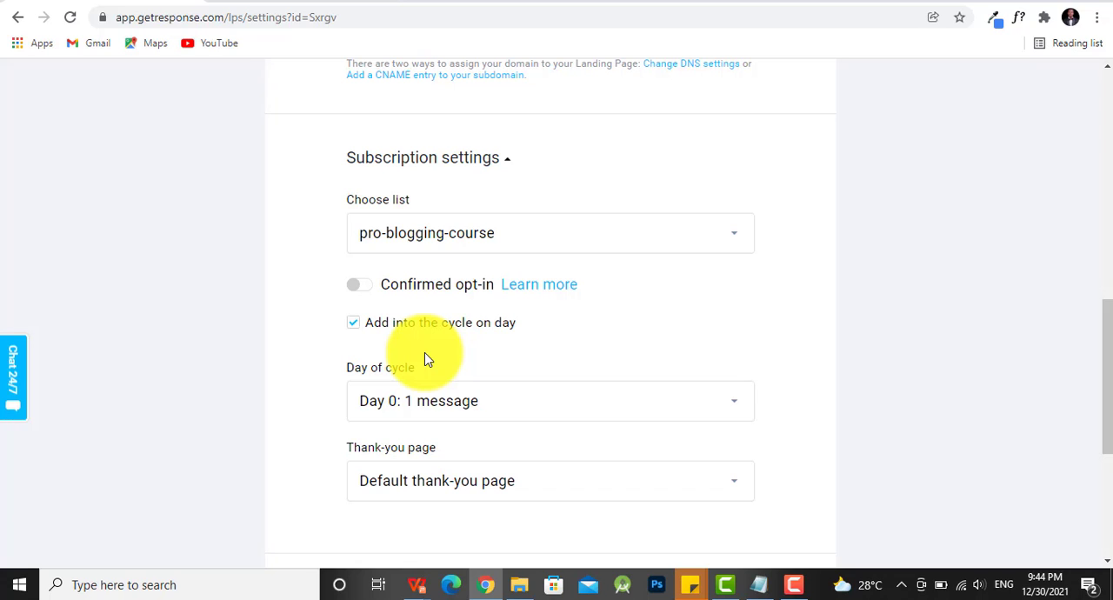
{"action": "left_click", "coordinate": [354, 328]}
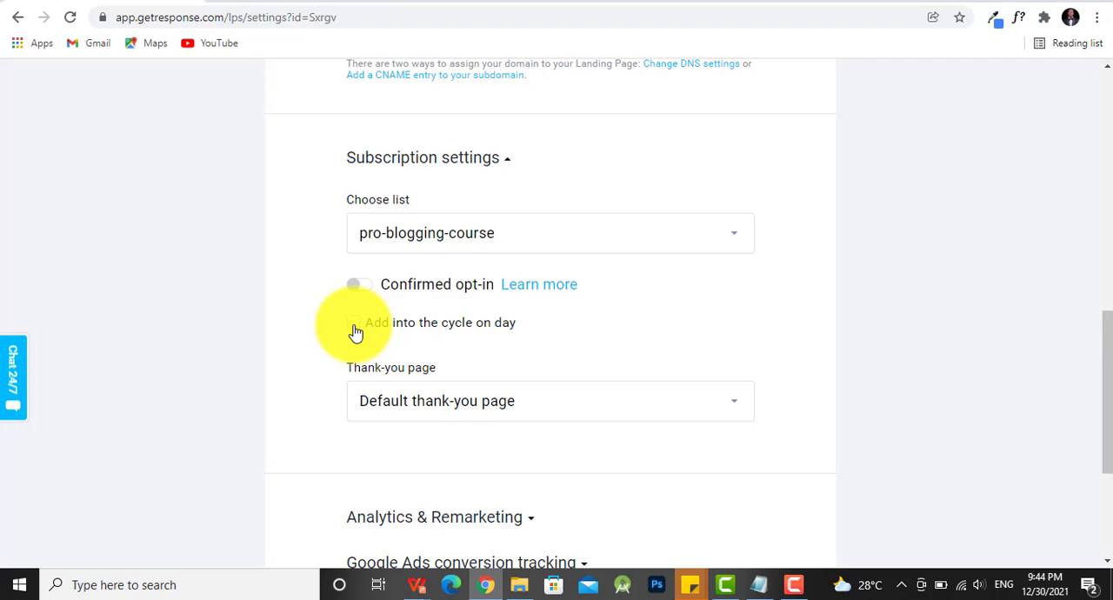
{"action": "left_click", "coordinate": [355, 329]}
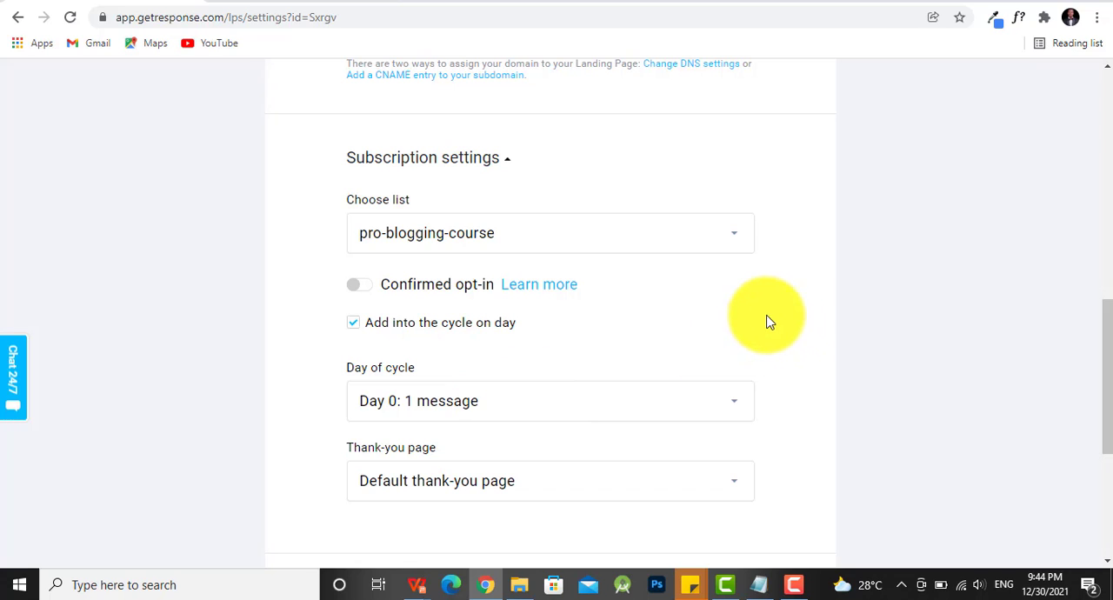
- Try the custom thank-you page option with its custom URL, and switch back to the default thank-you page
{"action": "scroll", "coordinate": [800, 322], "scroll_direction": "down", "scroll_amount": 2}
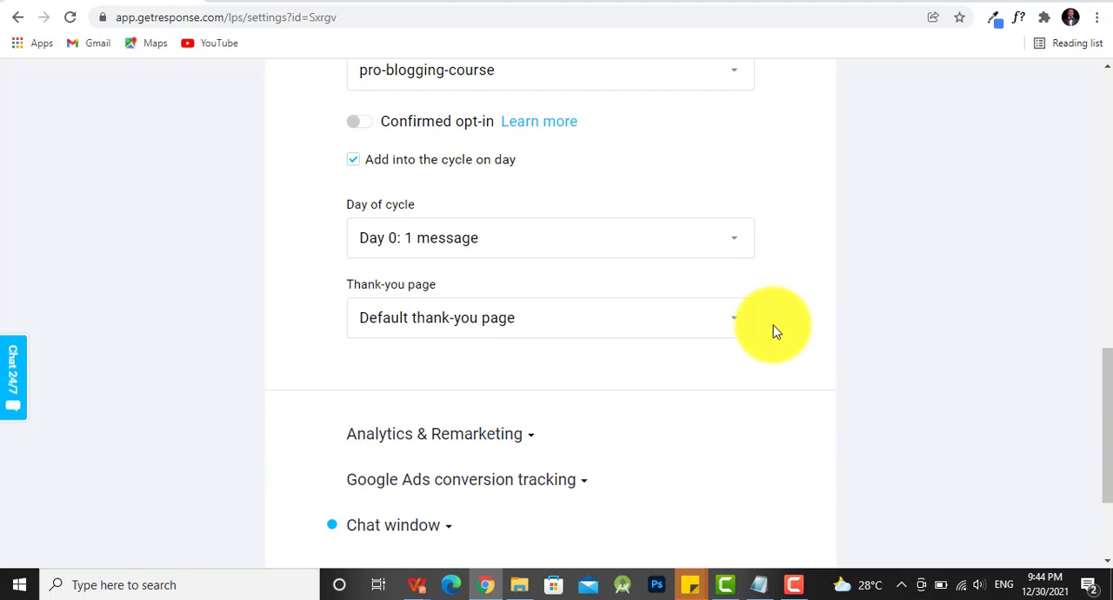
{"action": "left_click", "coordinate": [729, 325]}
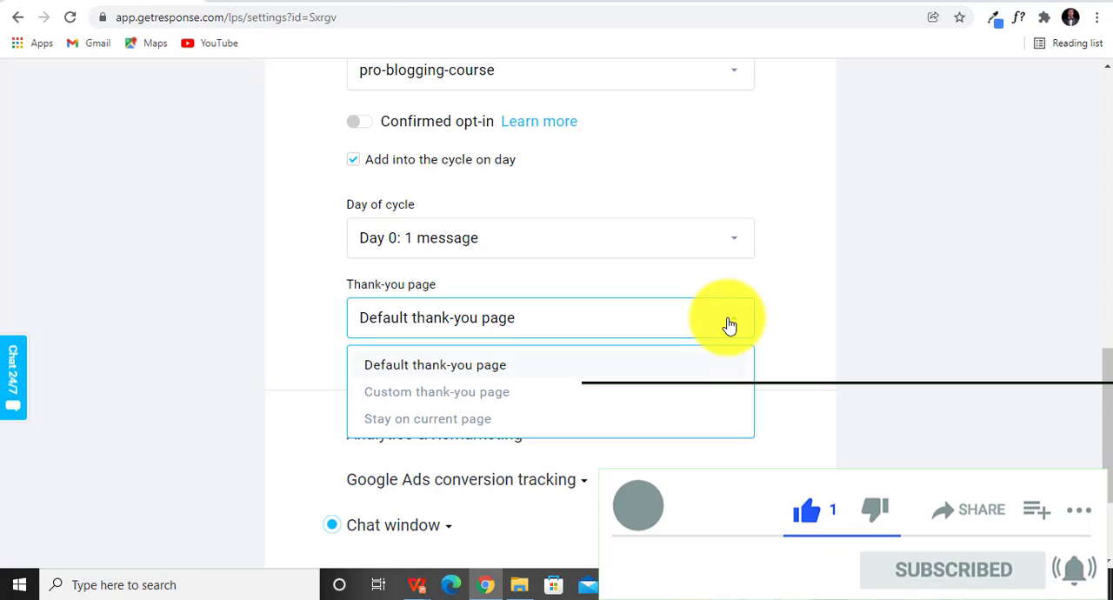
{"action": "left_click", "coordinate": [507, 393]}
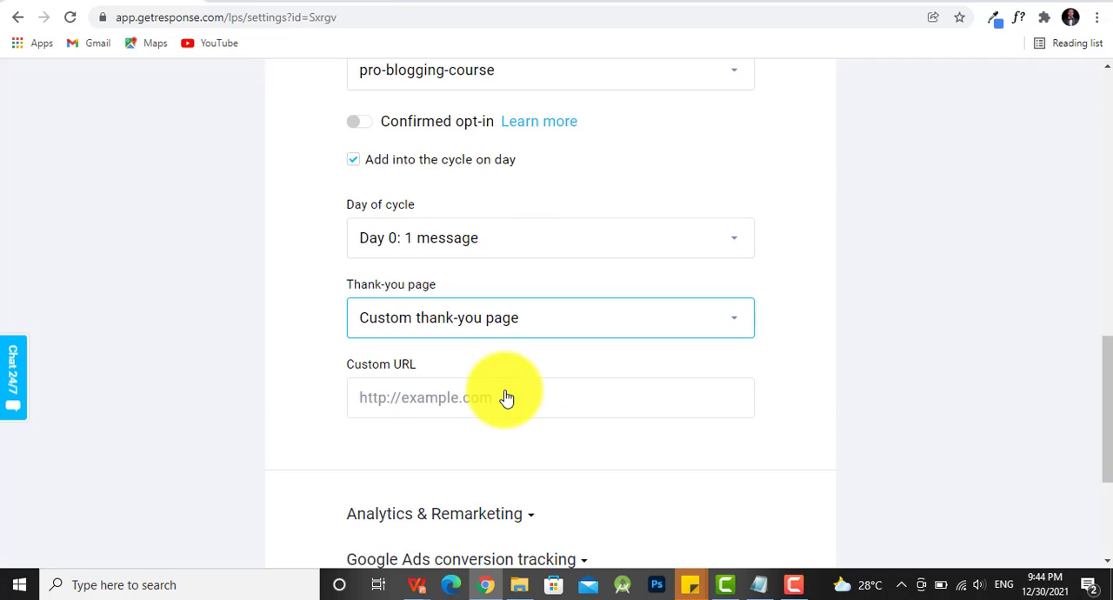
{"action": "left_click", "coordinate": [504, 396]}
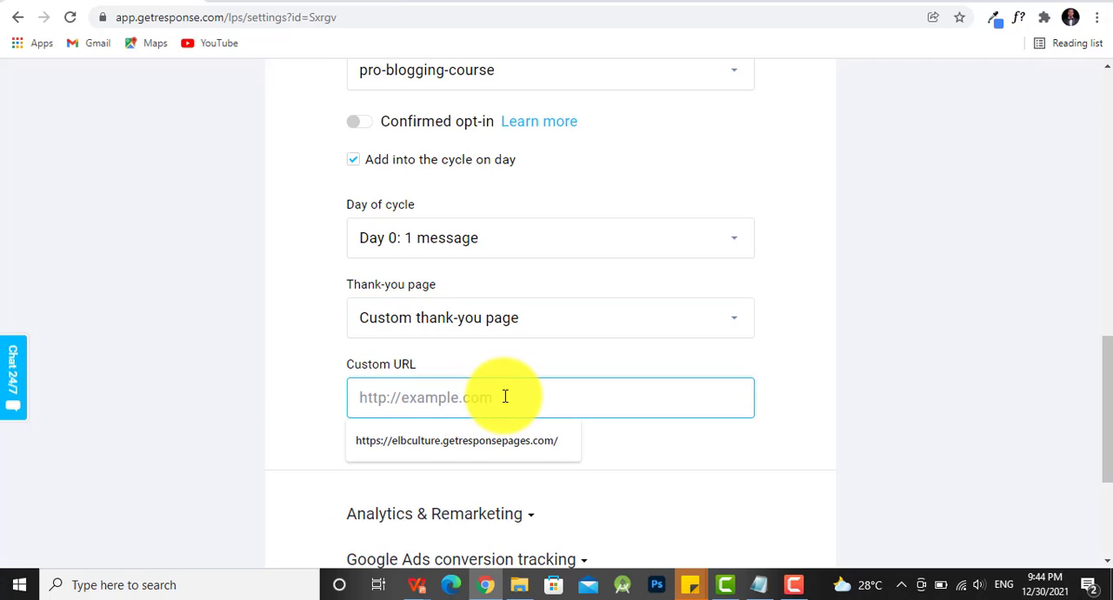
{"action": "left_click", "coordinate": [608, 317]}
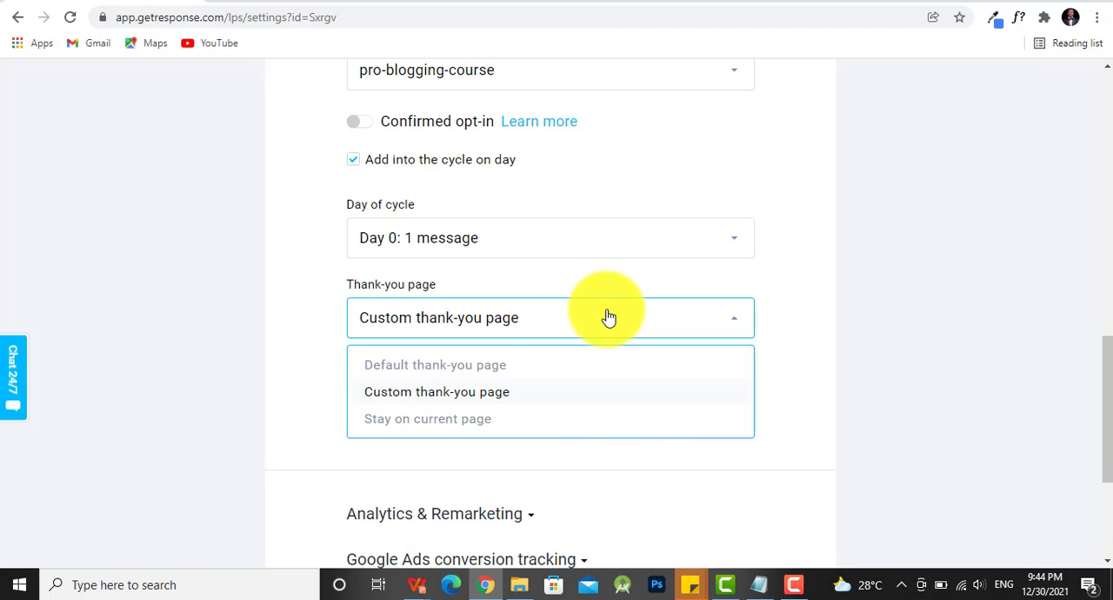
{"action": "left_click", "coordinate": [513, 372]}
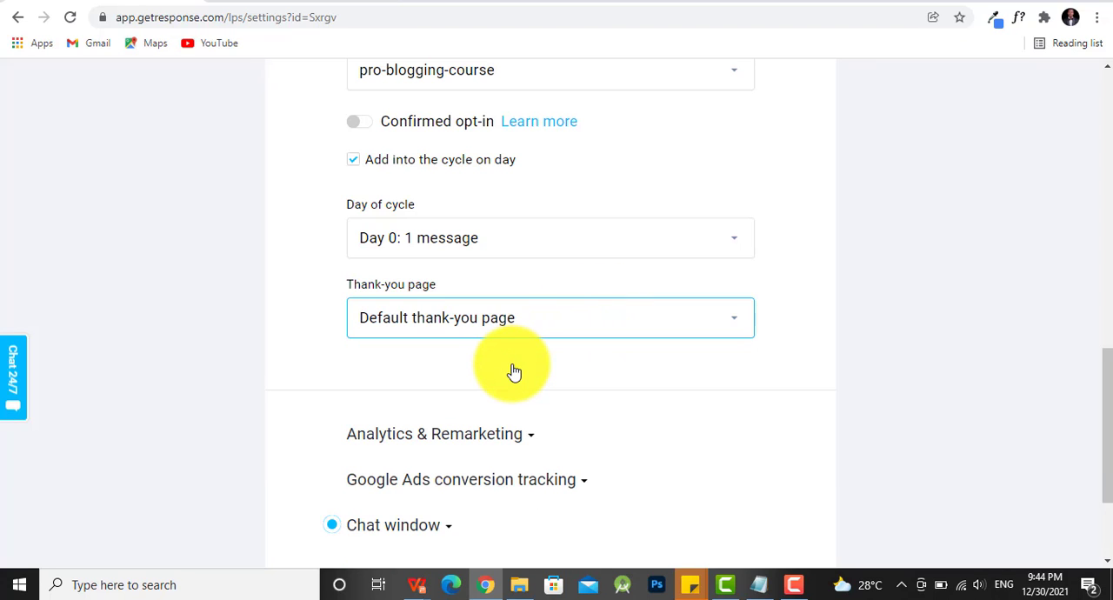
- Check the Chat window settings for the GetResponse Chats option and collapse them again
{"action": "scroll", "coordinate": [534, 372], "scroll_direction": "down", "scroll_amount": 1}
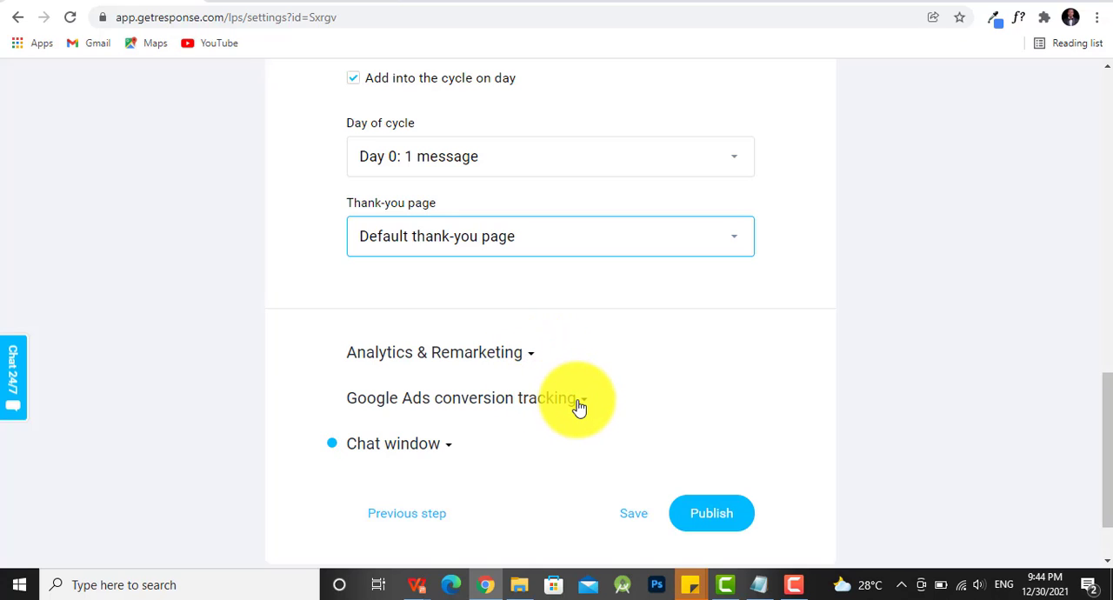
{"action": "left_click", "coordinate": [447, 451]}
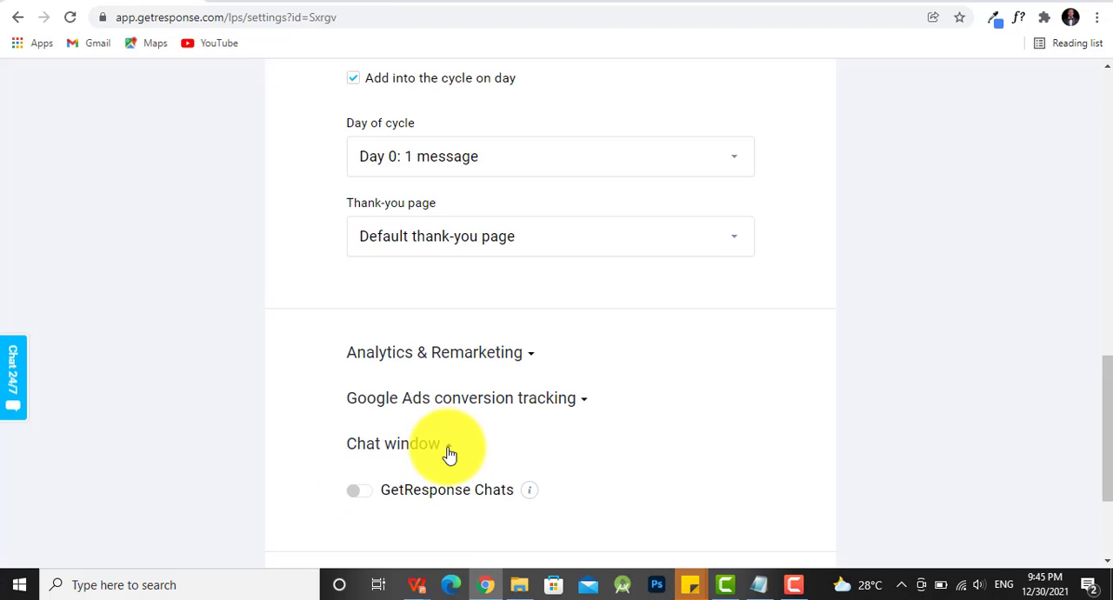
{"action": "left_click", "coordinate": [447, 450]}
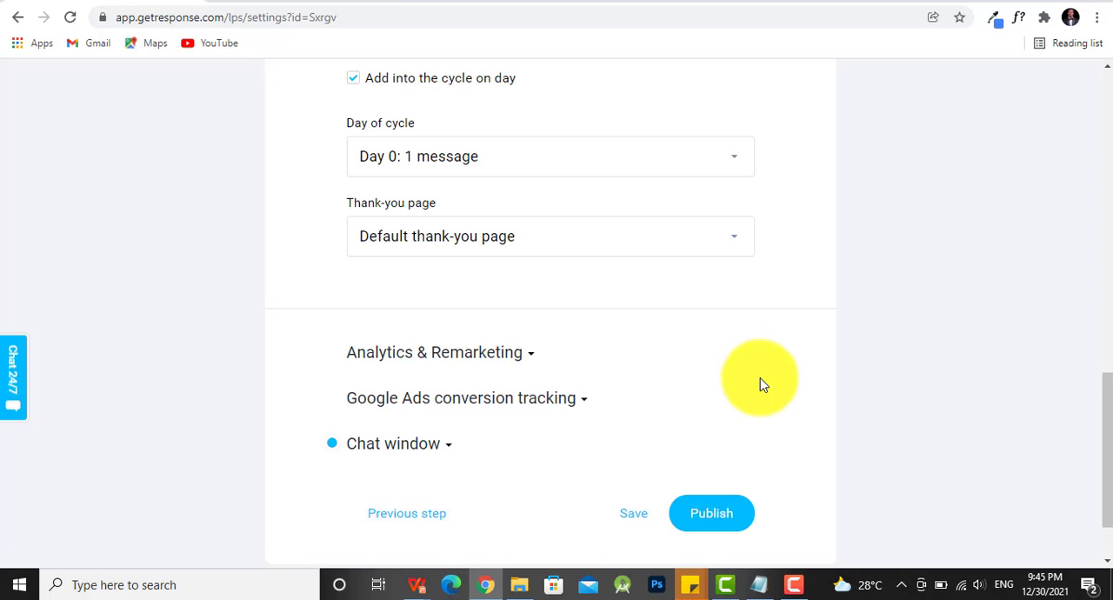
- Publish the landing page and open its public link in a new tab
{"action": "scroll", "coordinate": [765, 395], "scroll_direction": "down", "scroll_amount": 1}
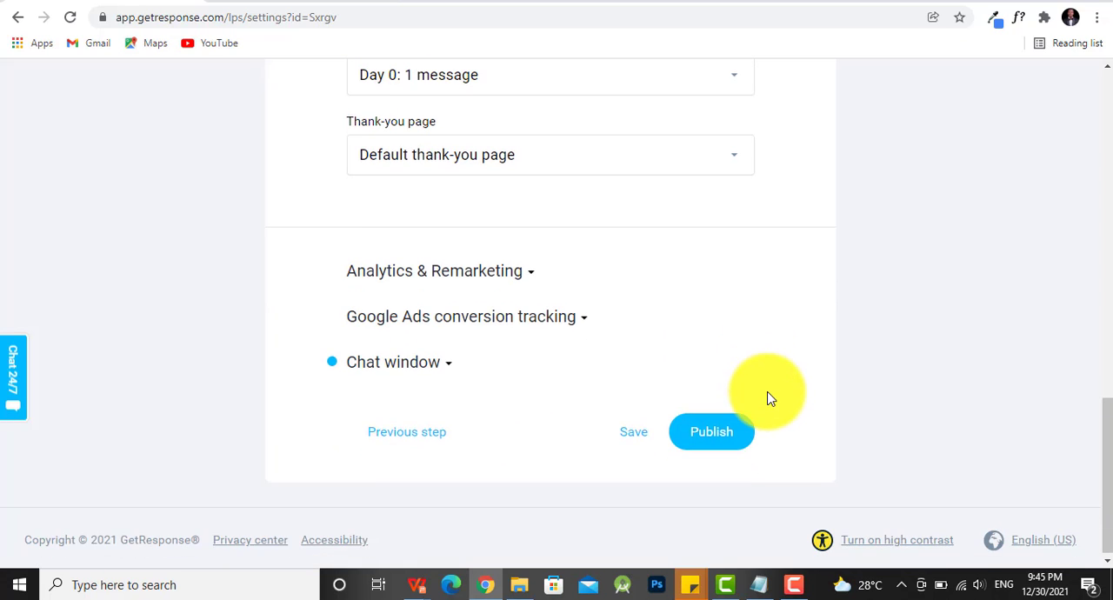
{"action": "left_click", "coordinate": [720, 440]}
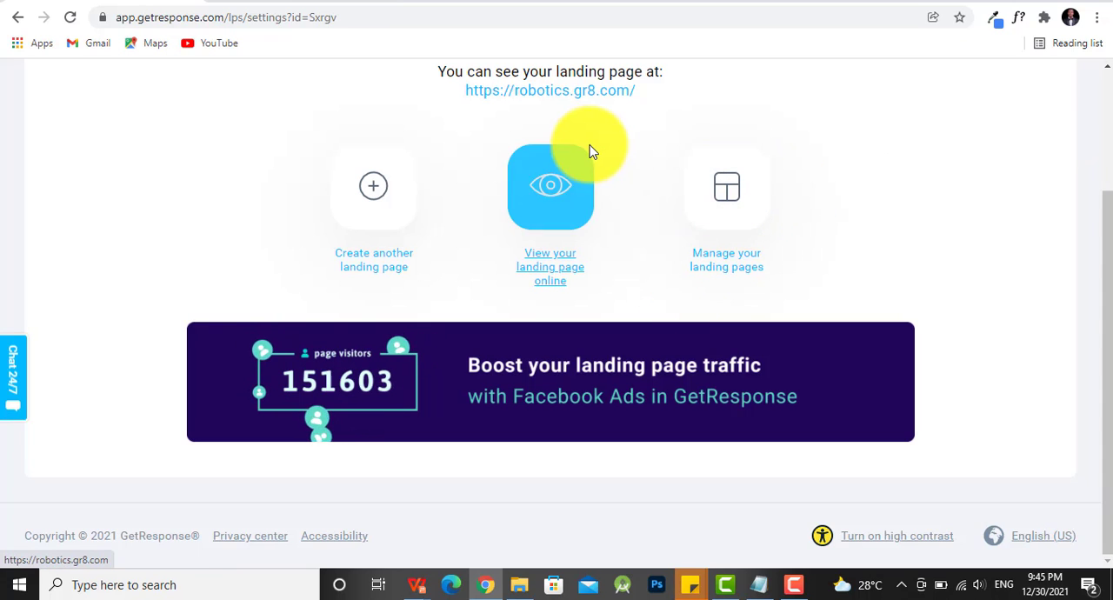
{"action": "right_click", "coordinate": [567, 99]}
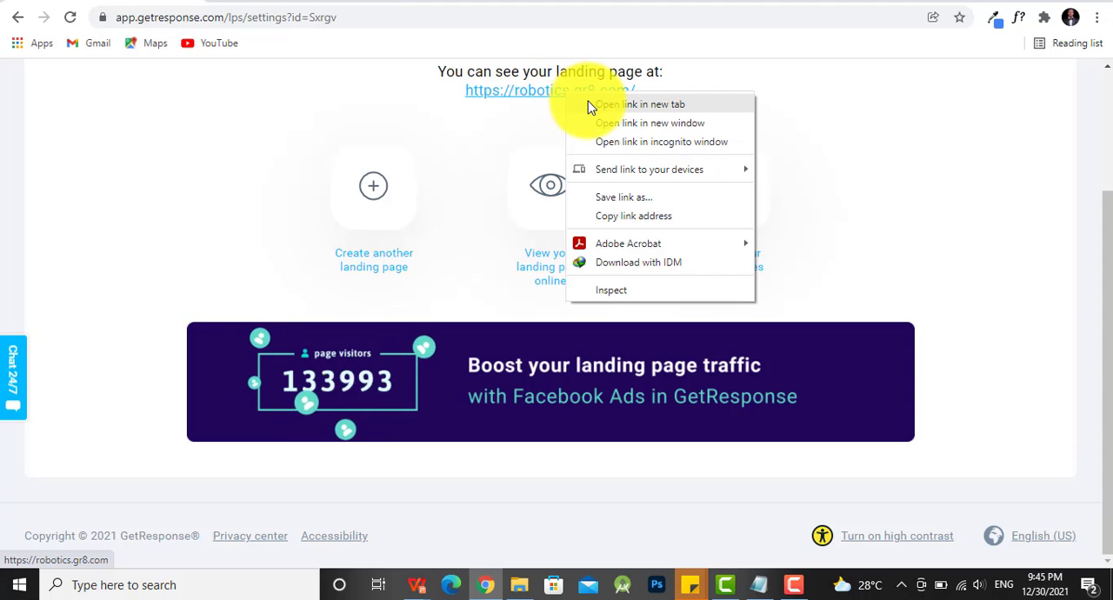
{"action": "left_click", "coordinate": [587, 104]}
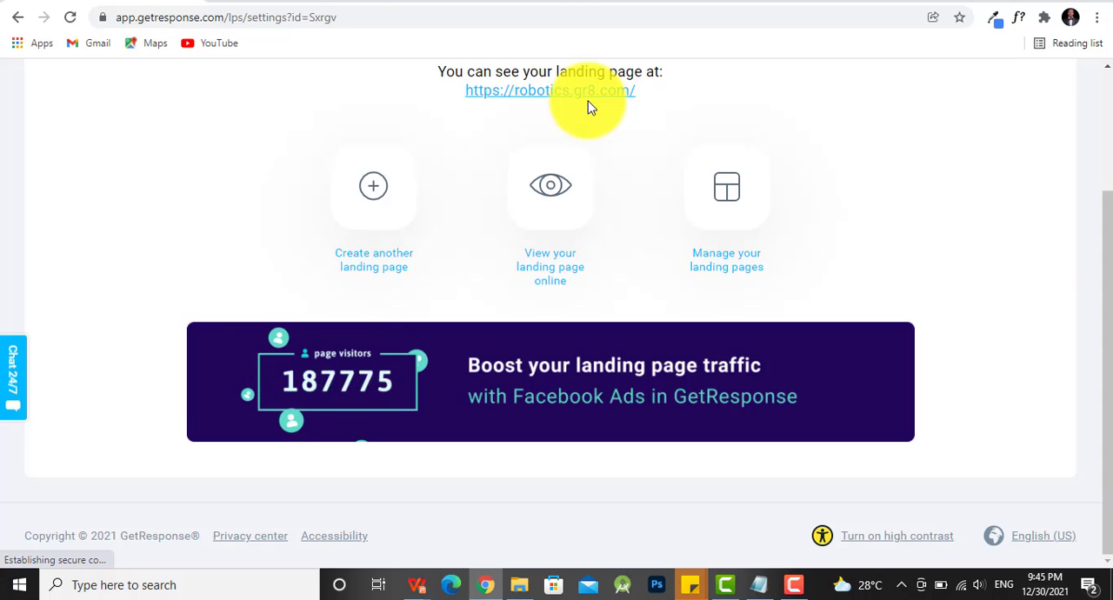